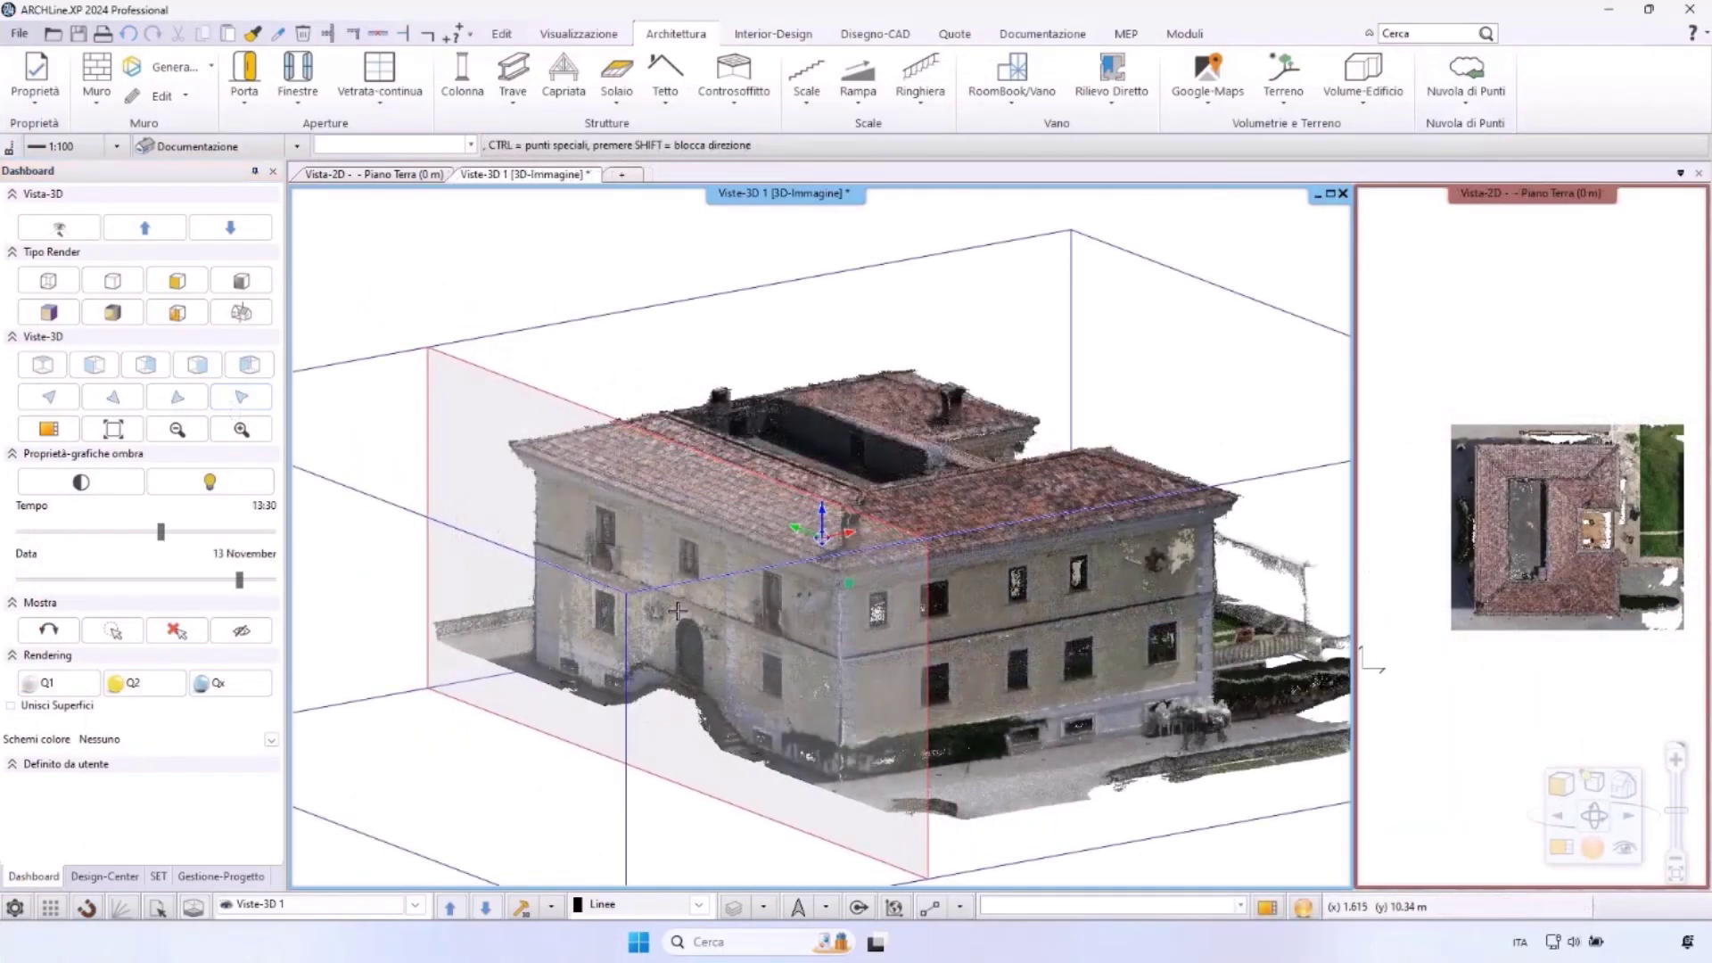
Position the vertical level plane in front of the building's entrance facade and show the building in front view
drag(678, 611, 687, 608)
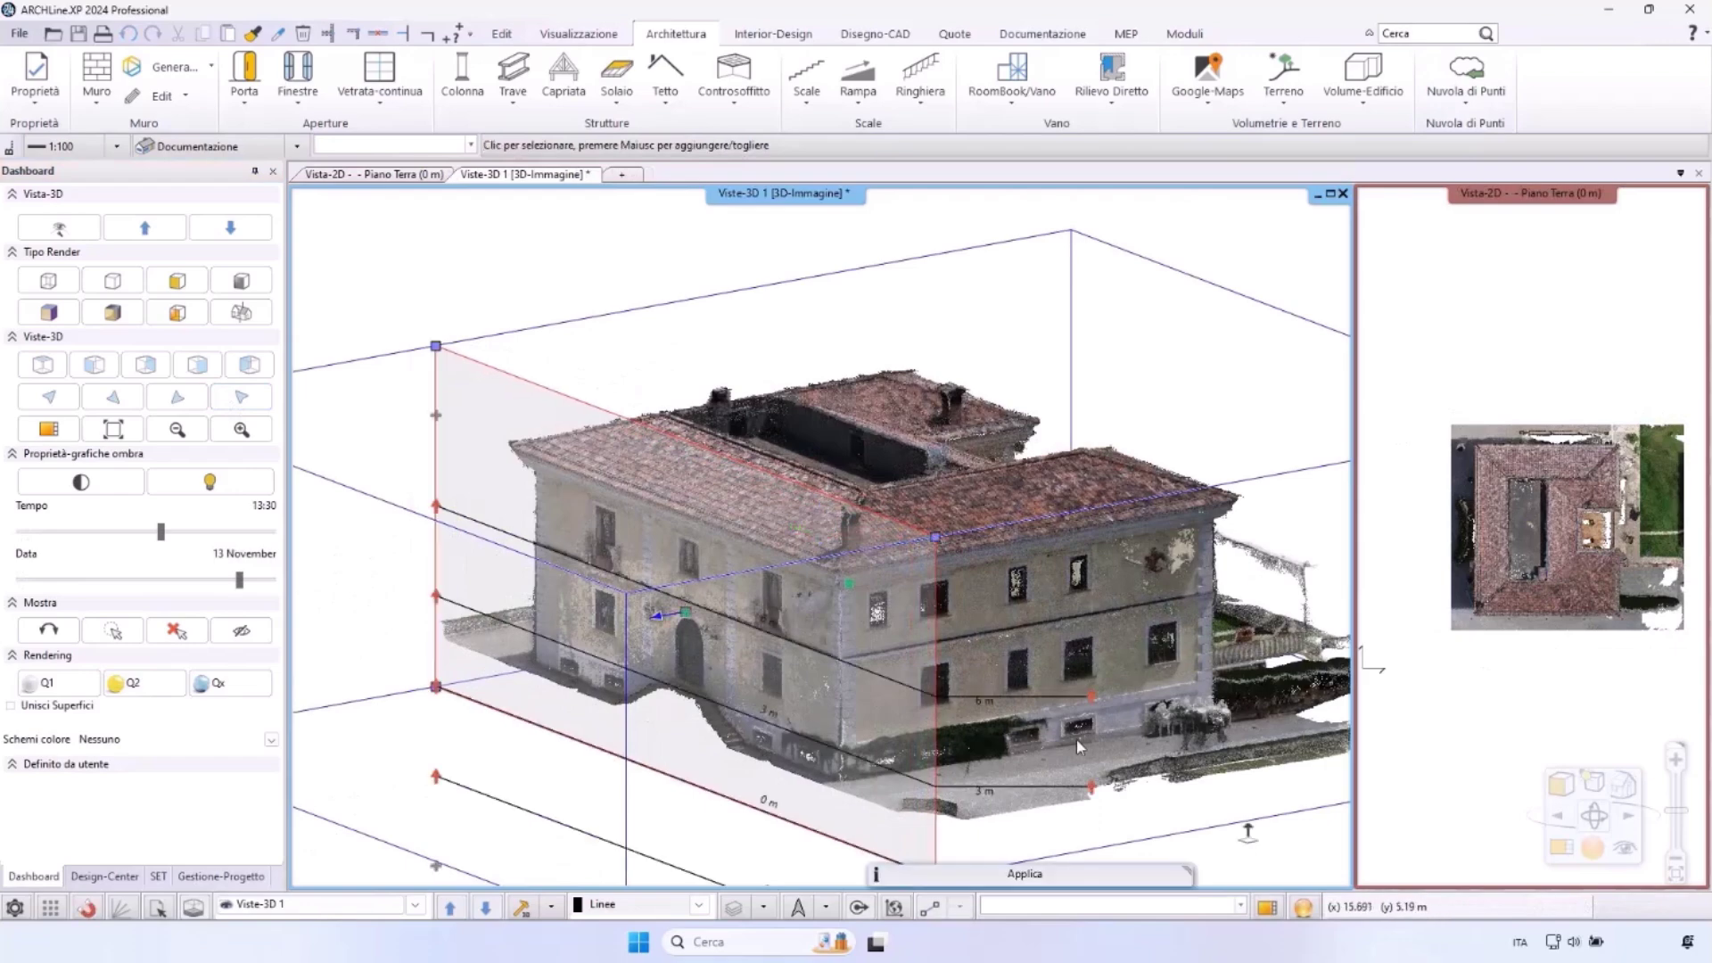
click(93, 365)
scroll(916, 632, down, 5)
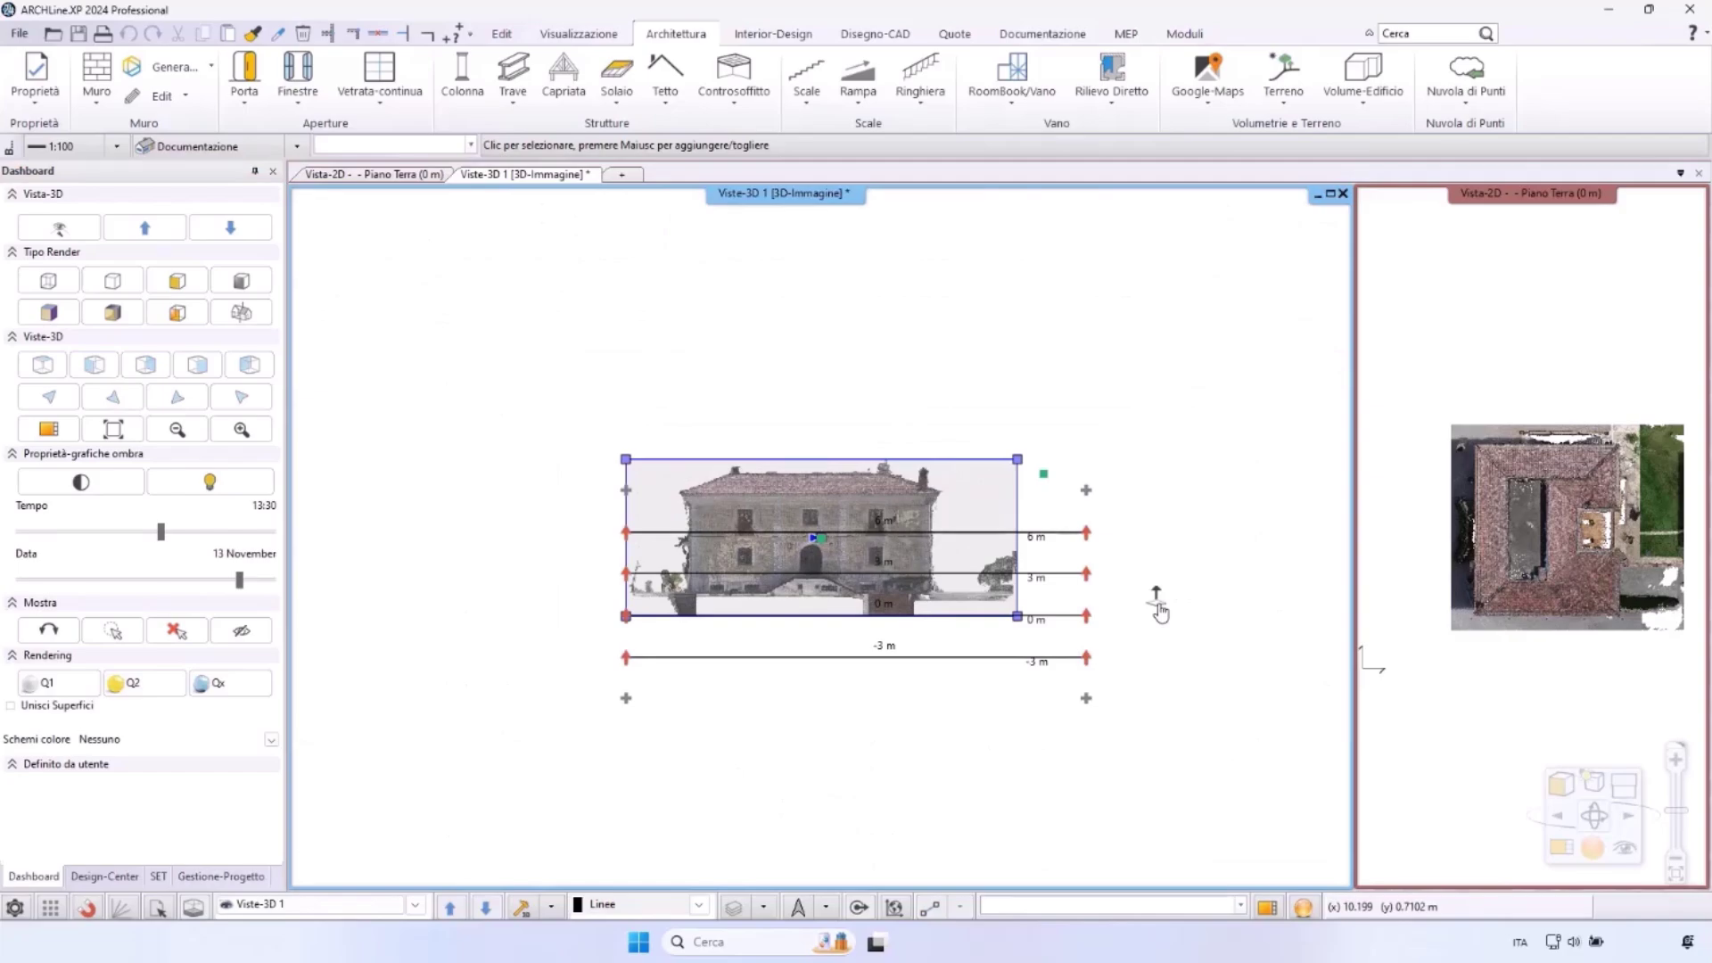
Set the point cloud's 0 m elevation at the entrance door threshold, on the landing above the steps
click(1158, 607)
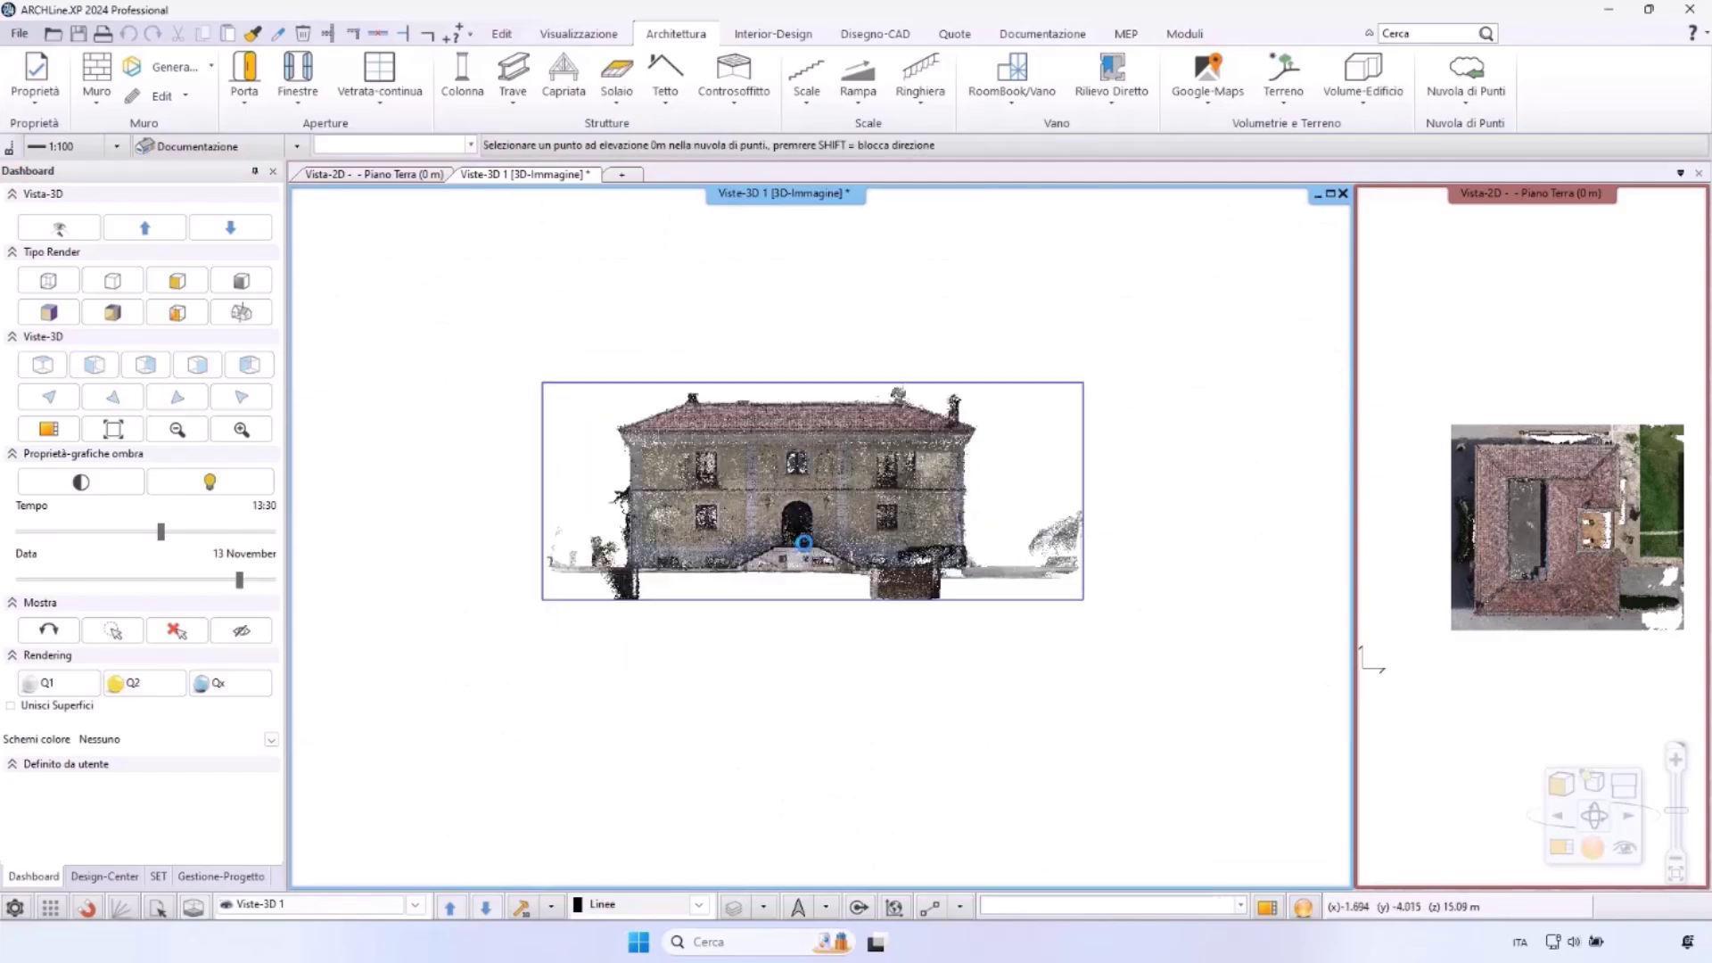
scroll(808, 541, up, 5)
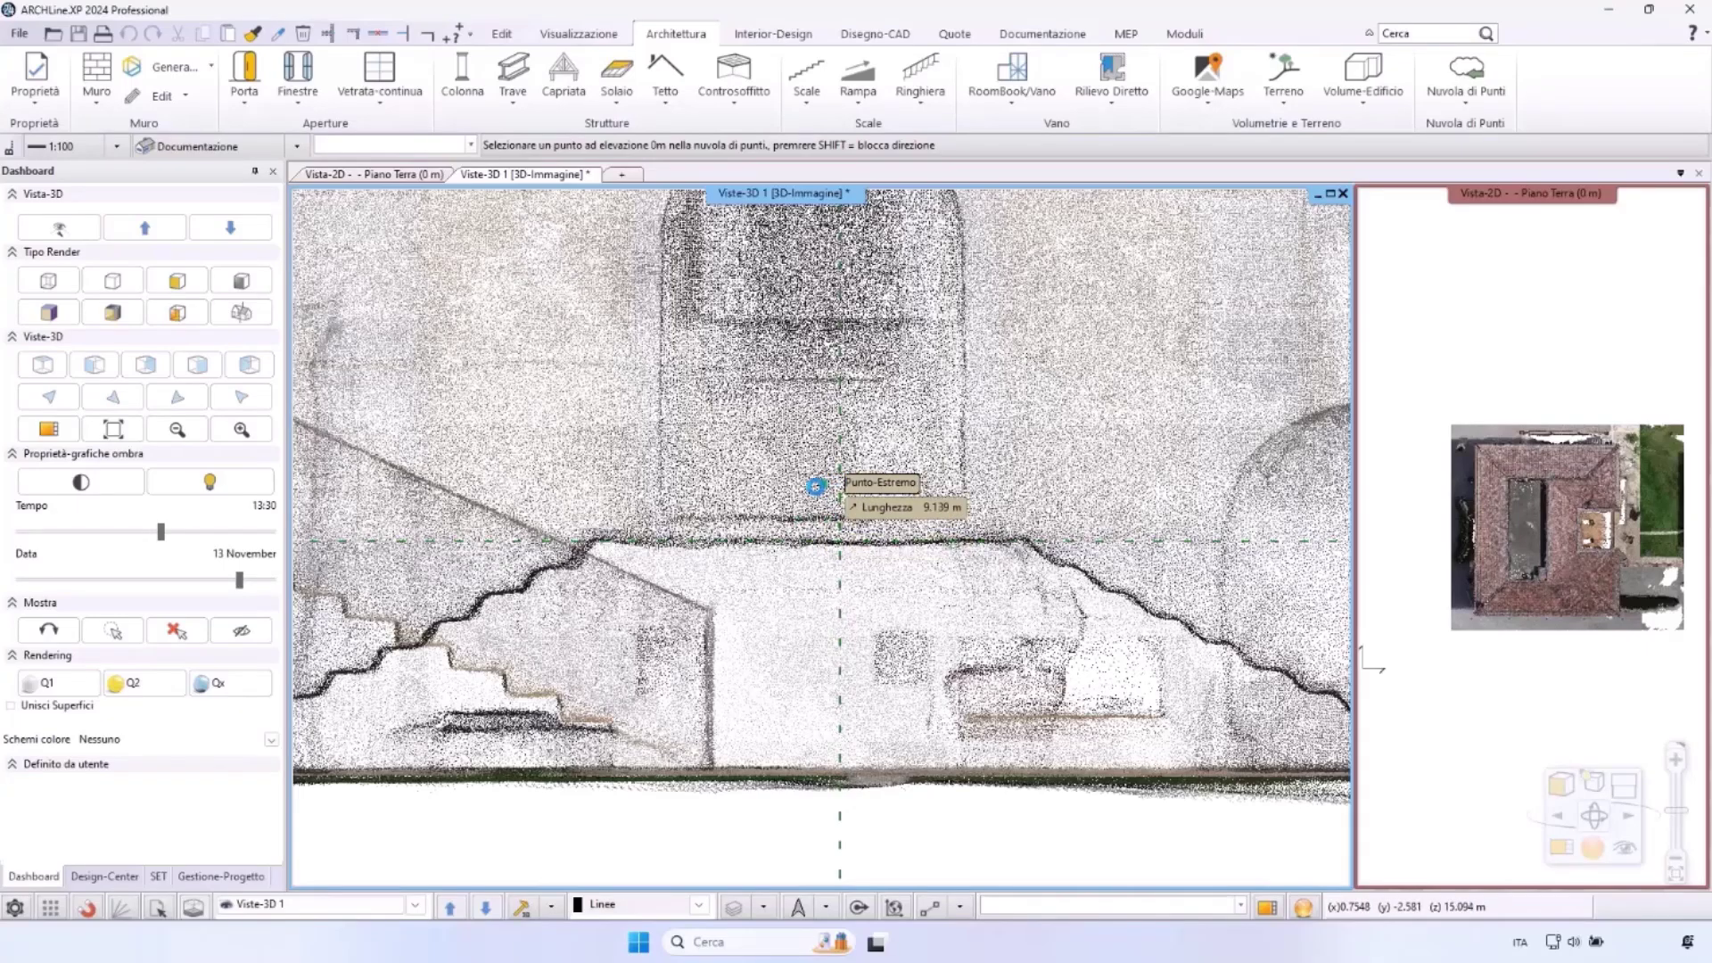
scroll(839, 518, up, 1)
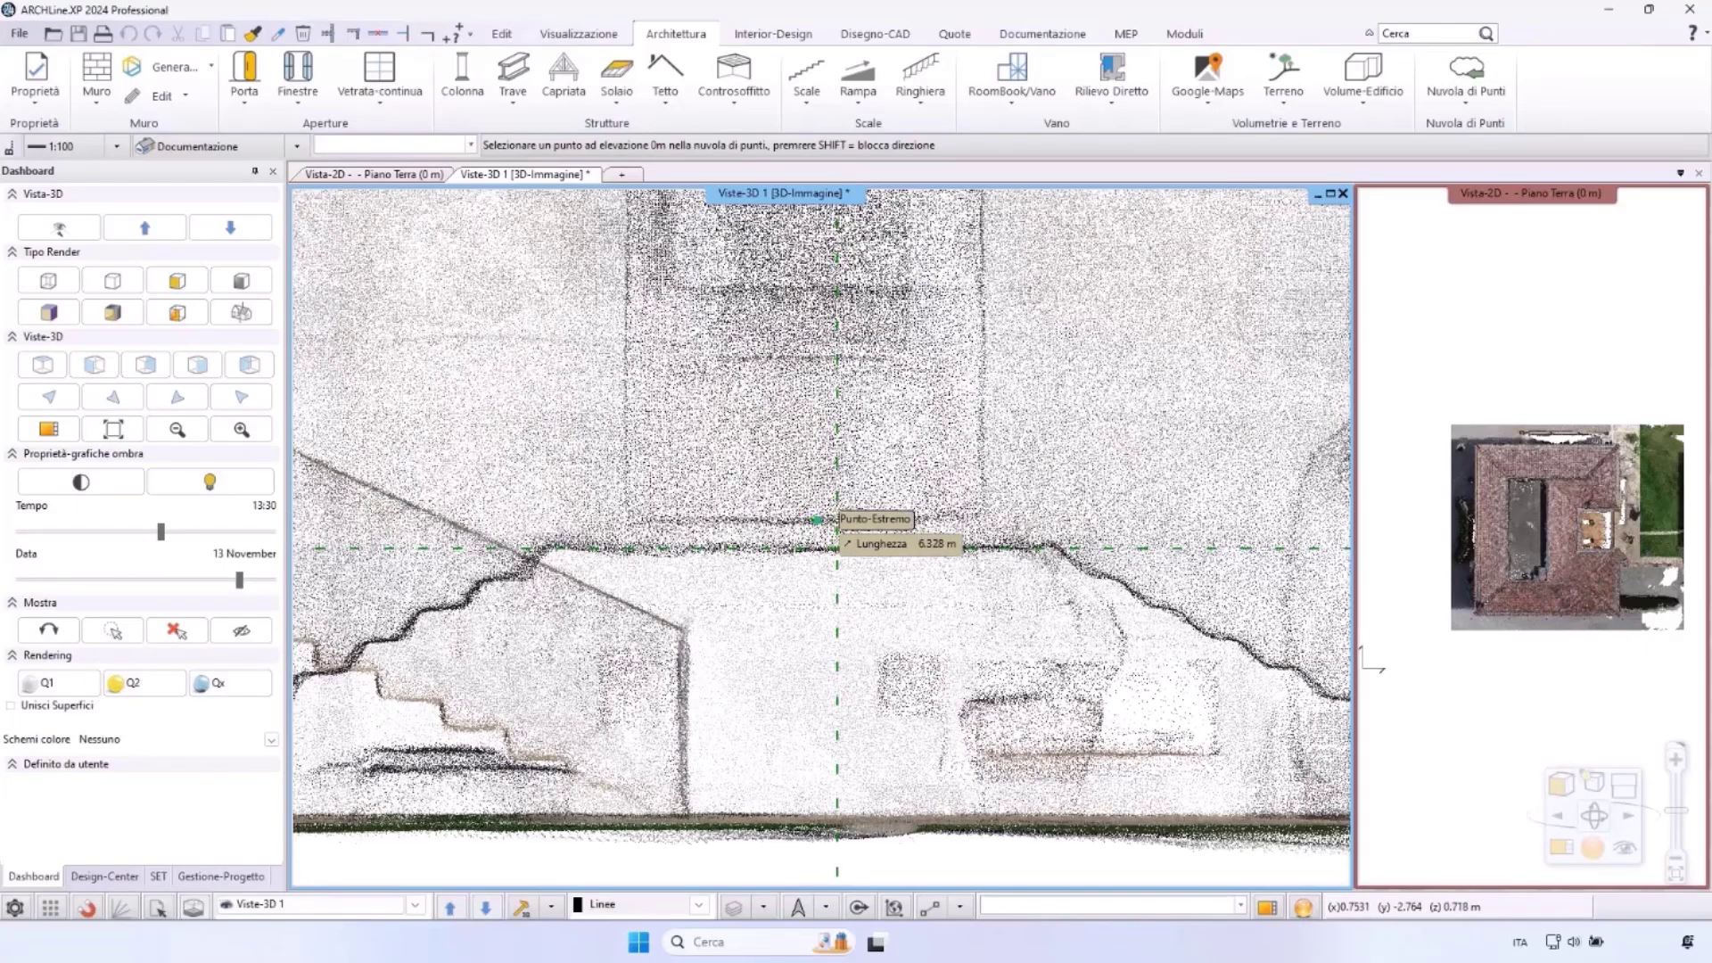
click(872, 527)
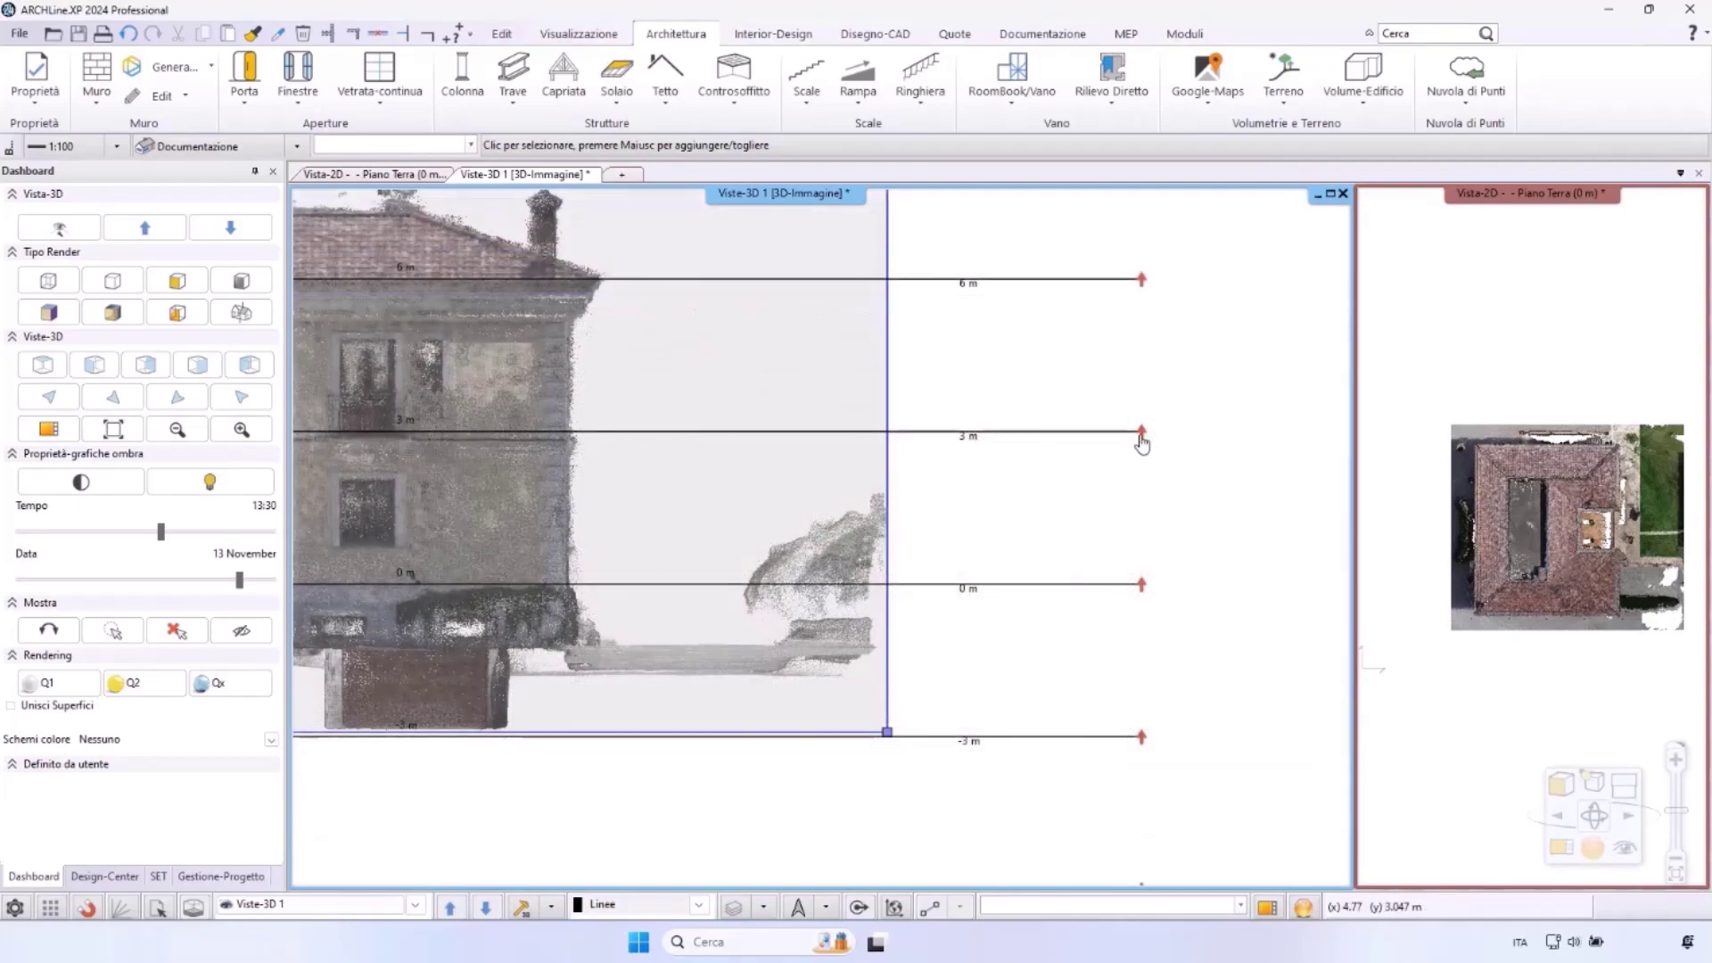
Lower the 3 m floor level to about 2.87 m, in line with the string course on the facade
click(1142, 435)
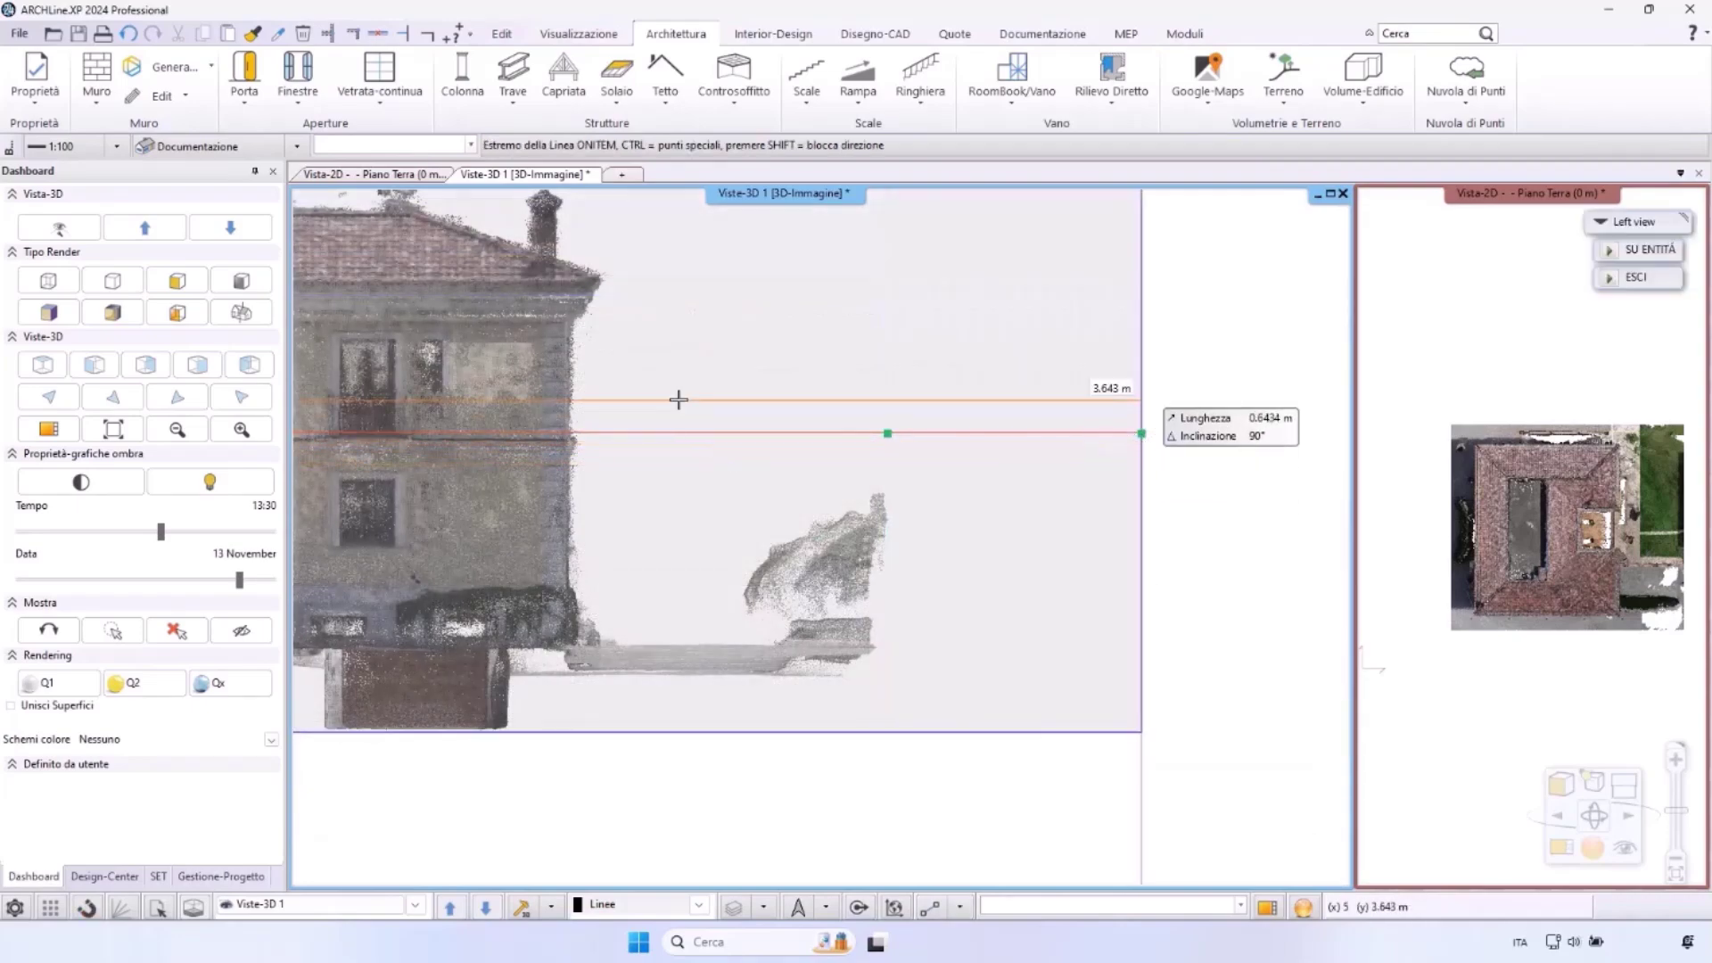
scroll(623, 447, up, 5)
scroll(1068, 524, down, 3)
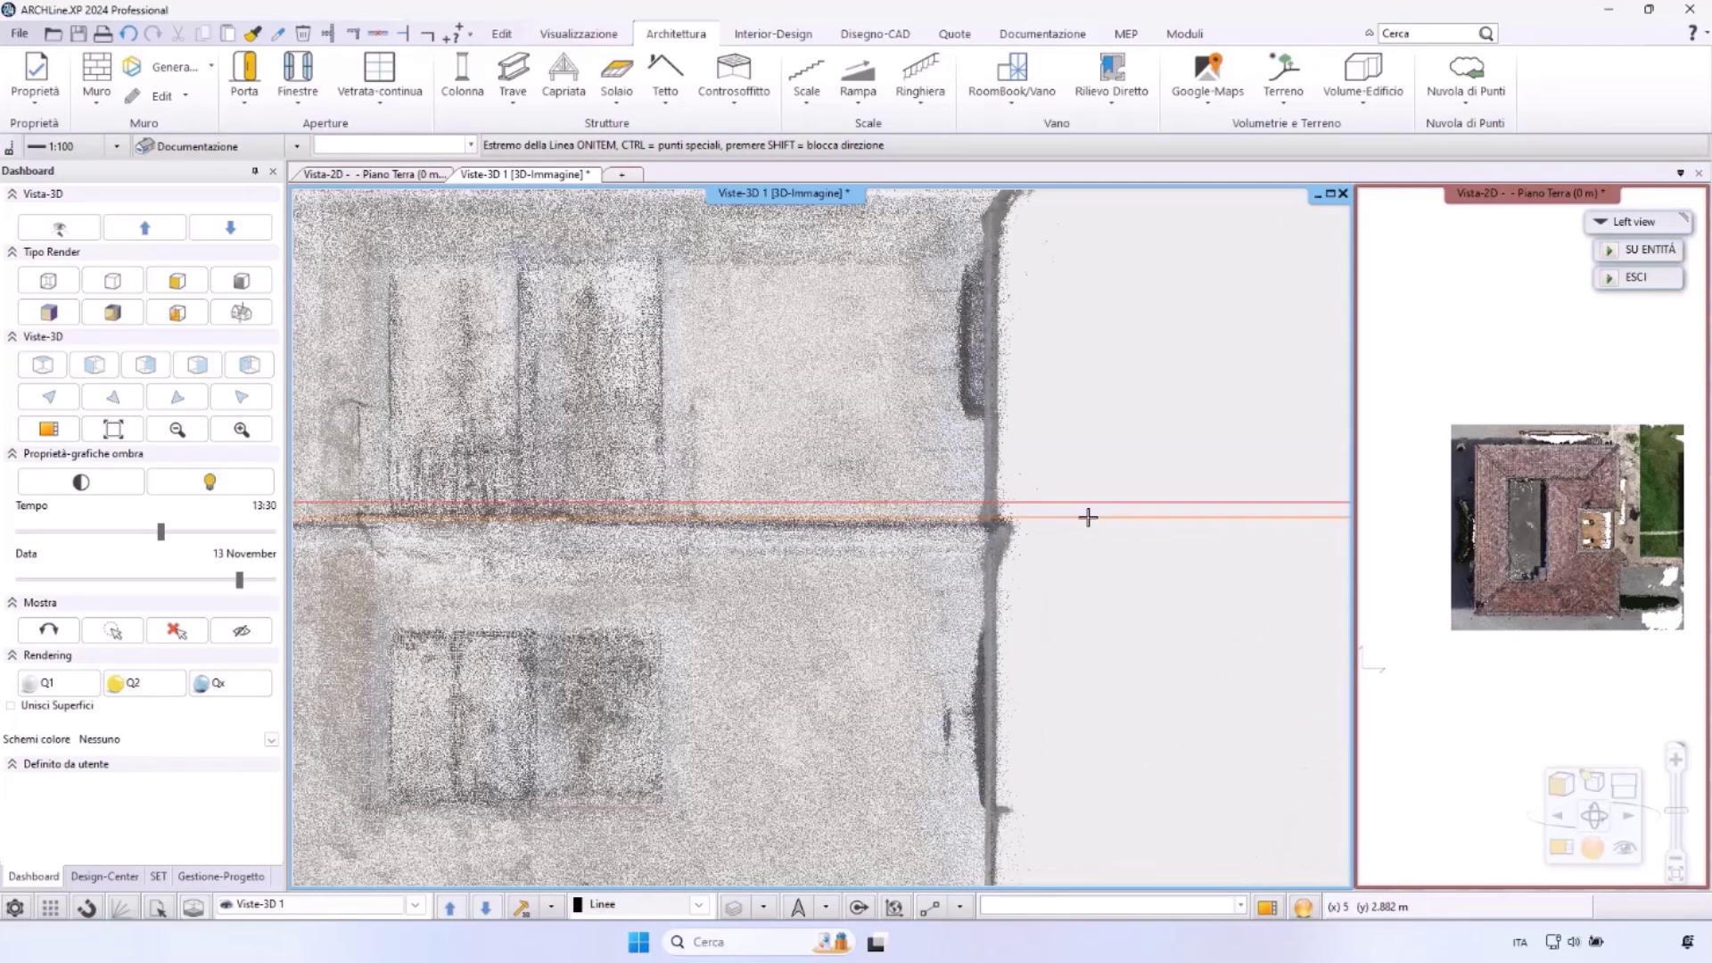
scroll(1053, 520, up, 2)
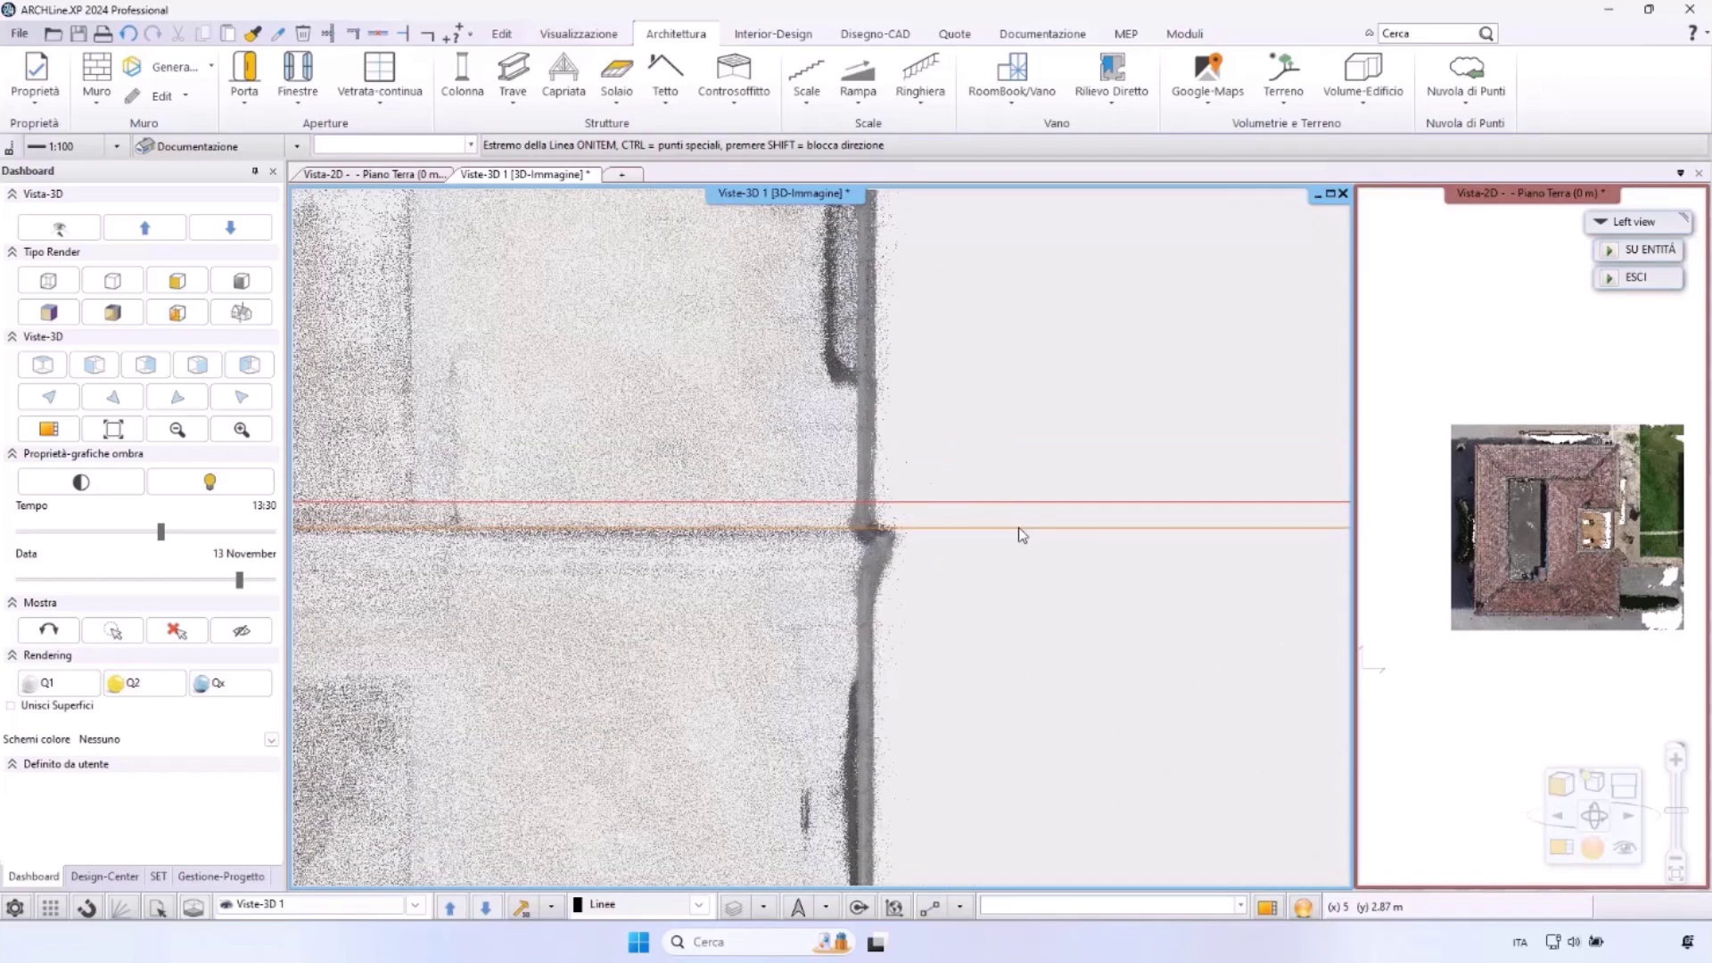
click(1019, 527)
scroll(1024, 534, down, 7)
middle_drag(1055, 550, 984, 556)
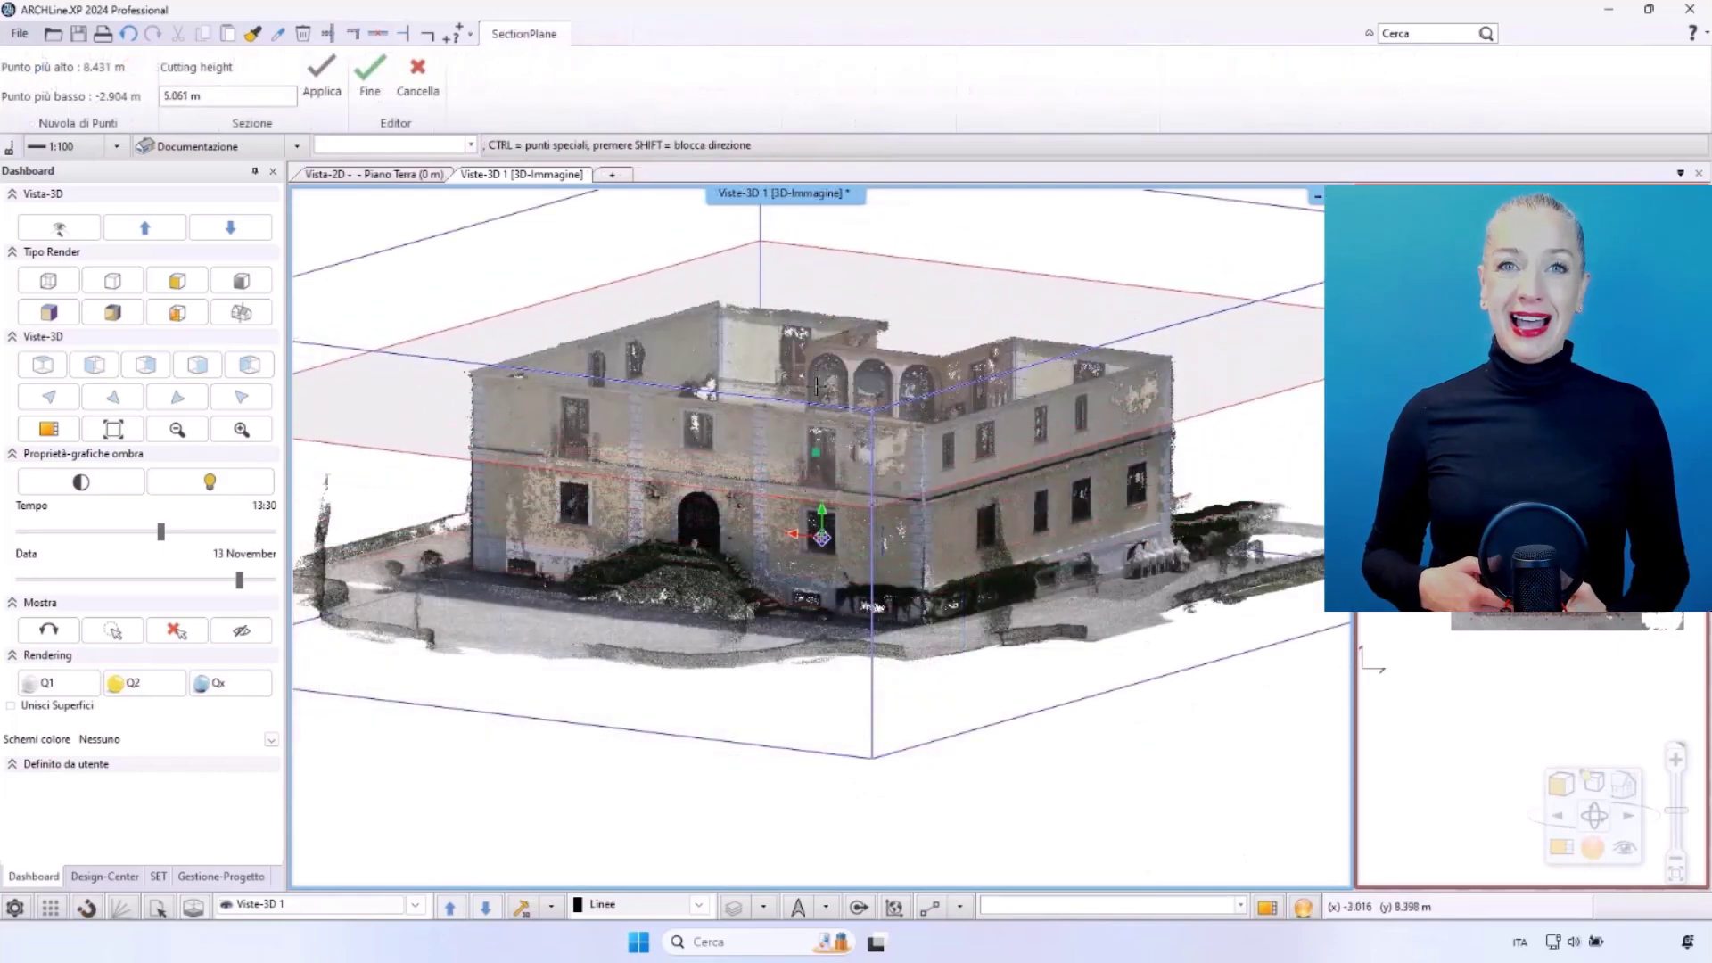
Lower the horizontal section plane to ground-floor window height and save the section as layer group PT with thickness .2
drag(817, 387, 794, 487)
right_click(818, 498)
click(852, 493)
text(PT)
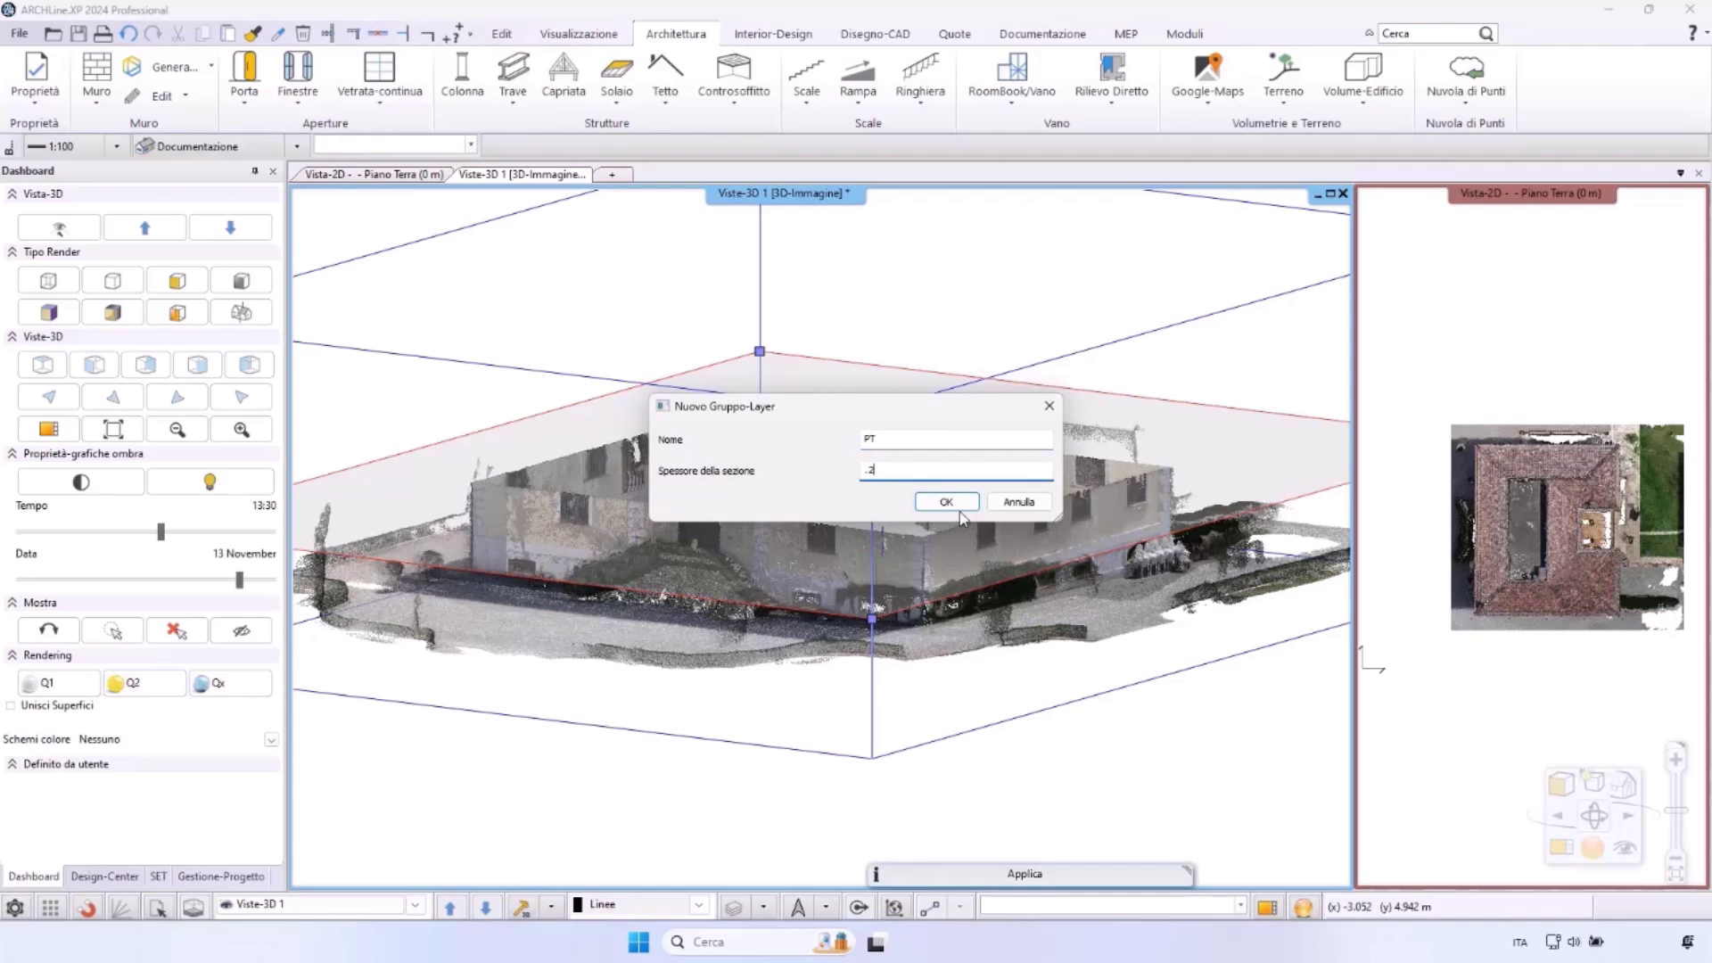
click(958, 508)
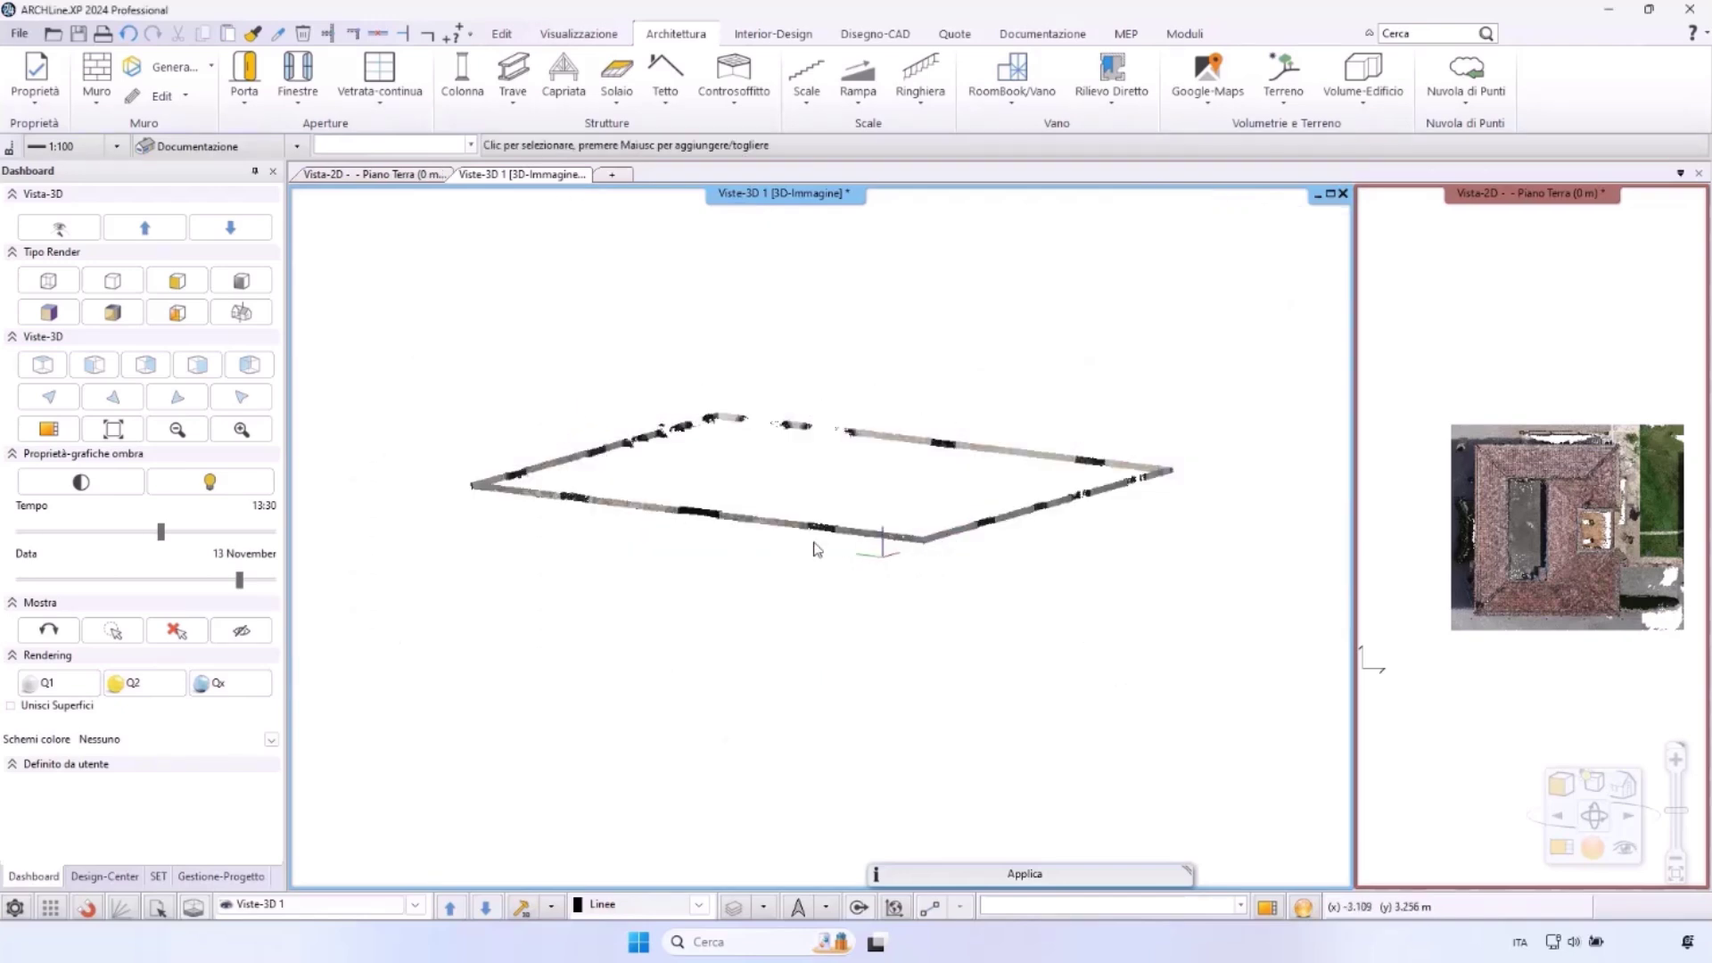
Open the point cloud filters and examine the settings of the PT section
click(1452, 103)
click(1446, 289)
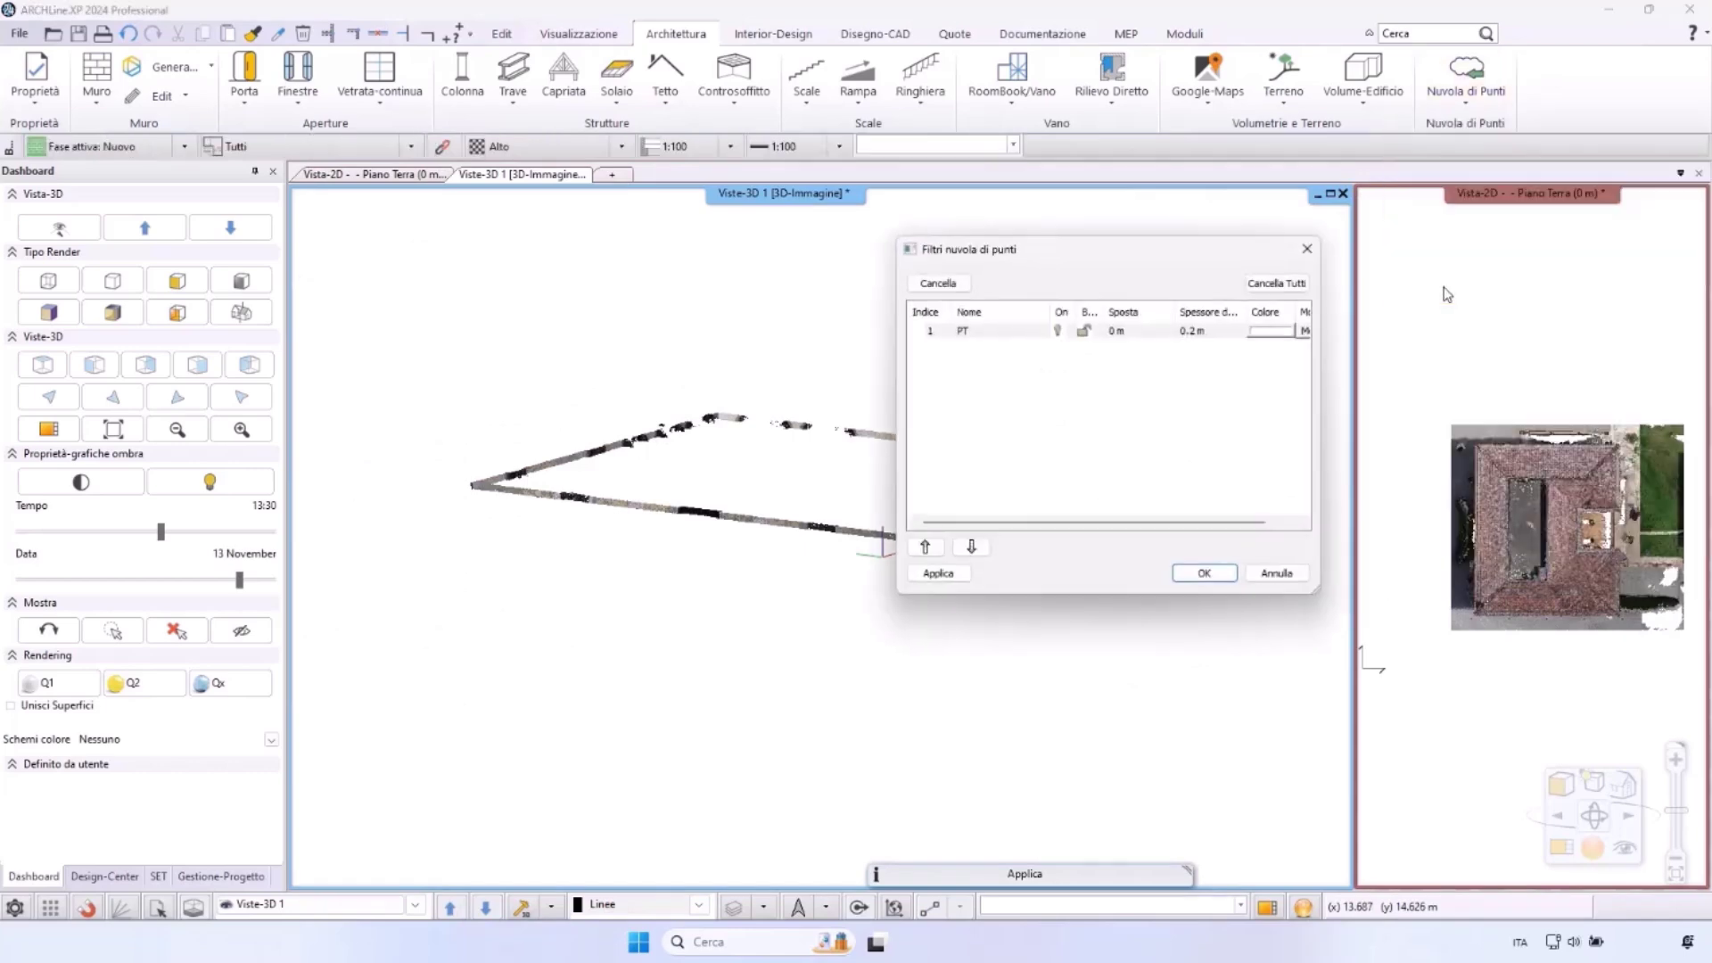
drag(1056, 524, 1090, 522)
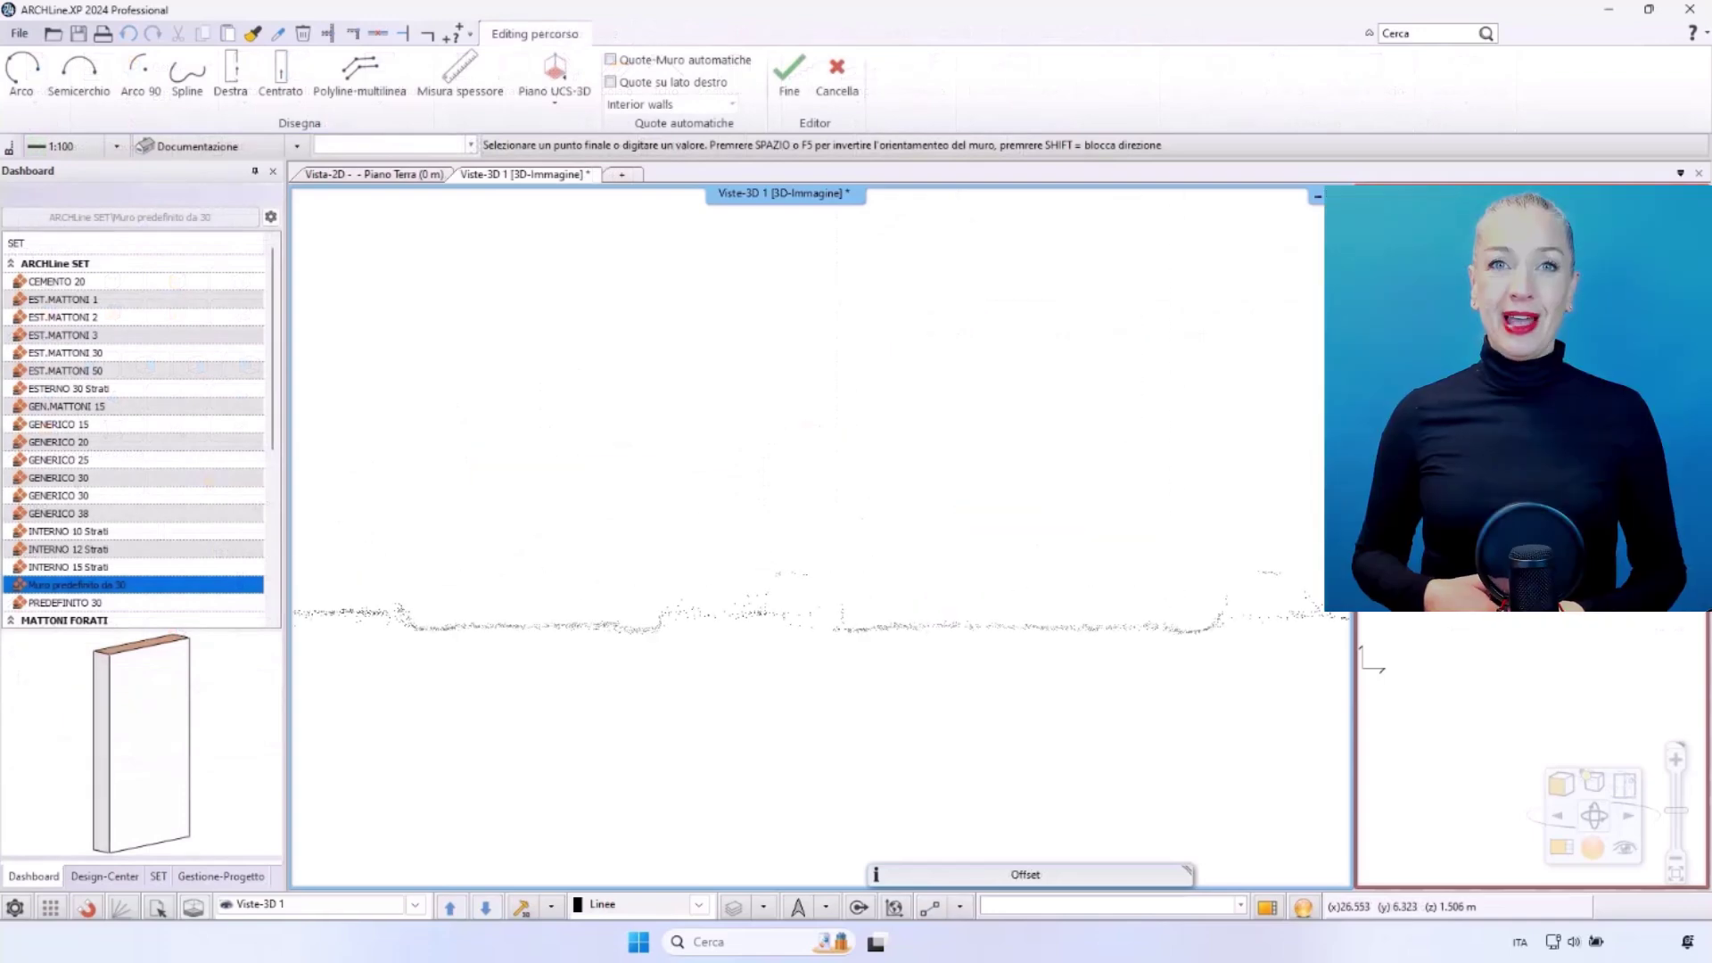
Draw a default 30 cm wall along the lower facade outline of the PT section, from corner to corner
scroll(664, 514, down, 5)
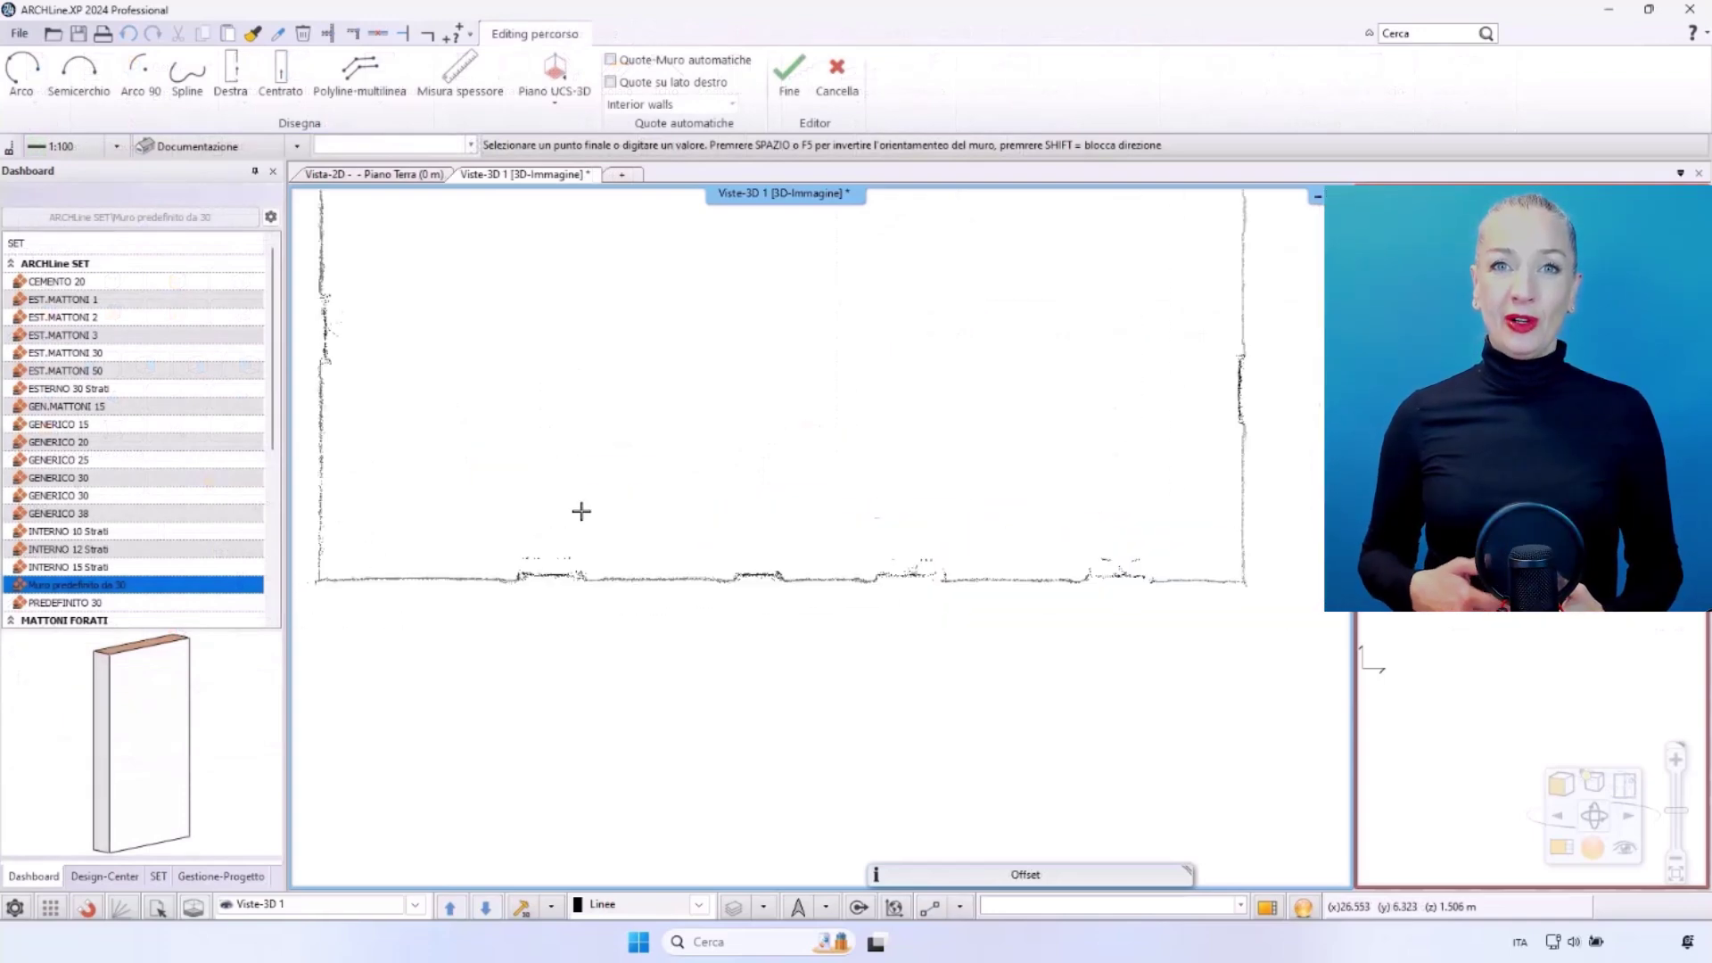
click(334, 587)
scroll(394, 581, up, 6)
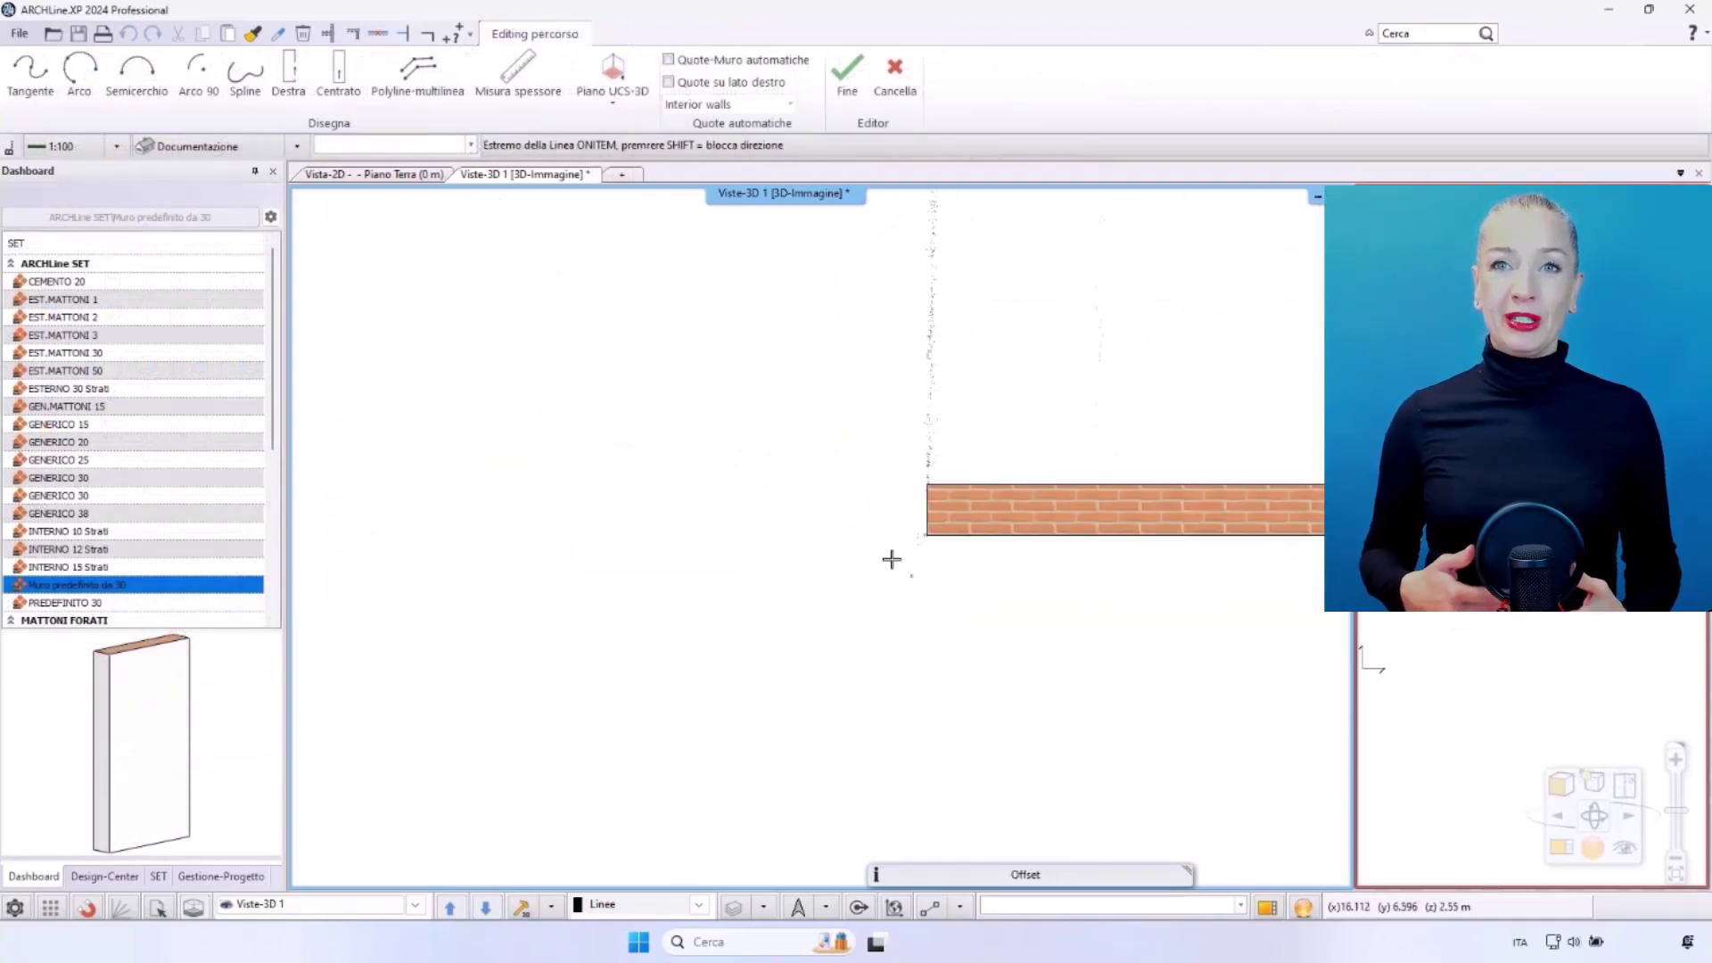
key(Return)
scroll(720, 500, up, 1)
key(Escape)
scroll(652, 529, down, 2)
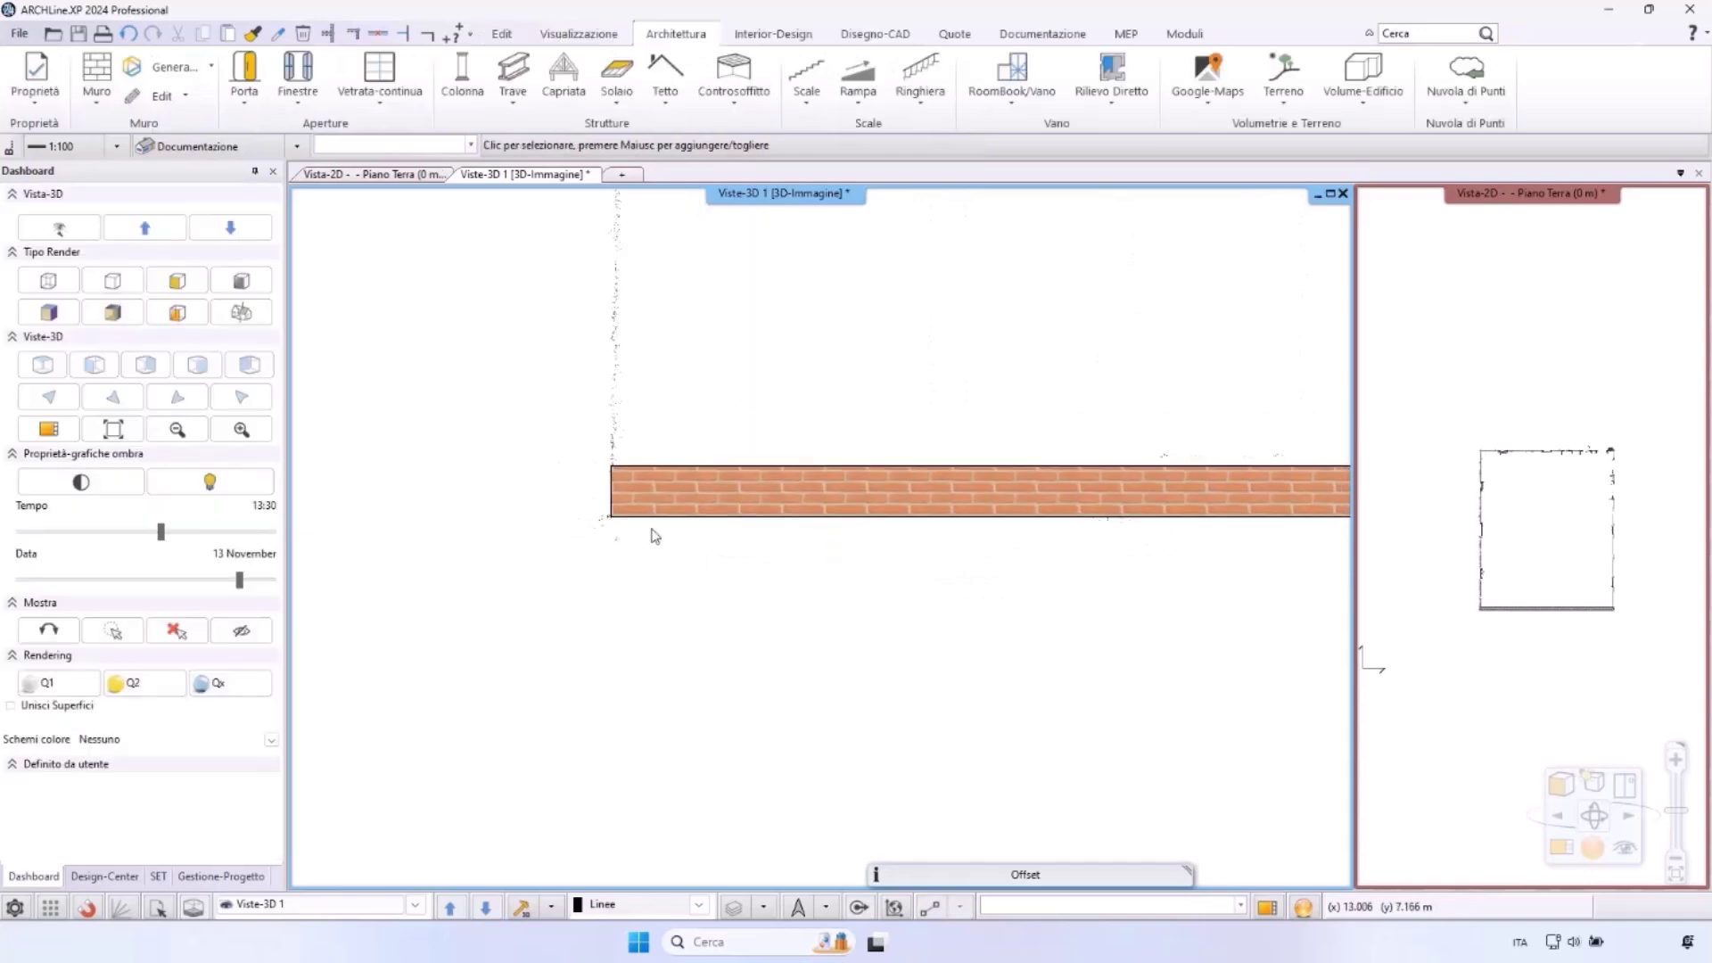
Select the new wall and examine its alignment with the point cloud along its whole length
click(737, 516)
scroll(802, 535, up, 3)
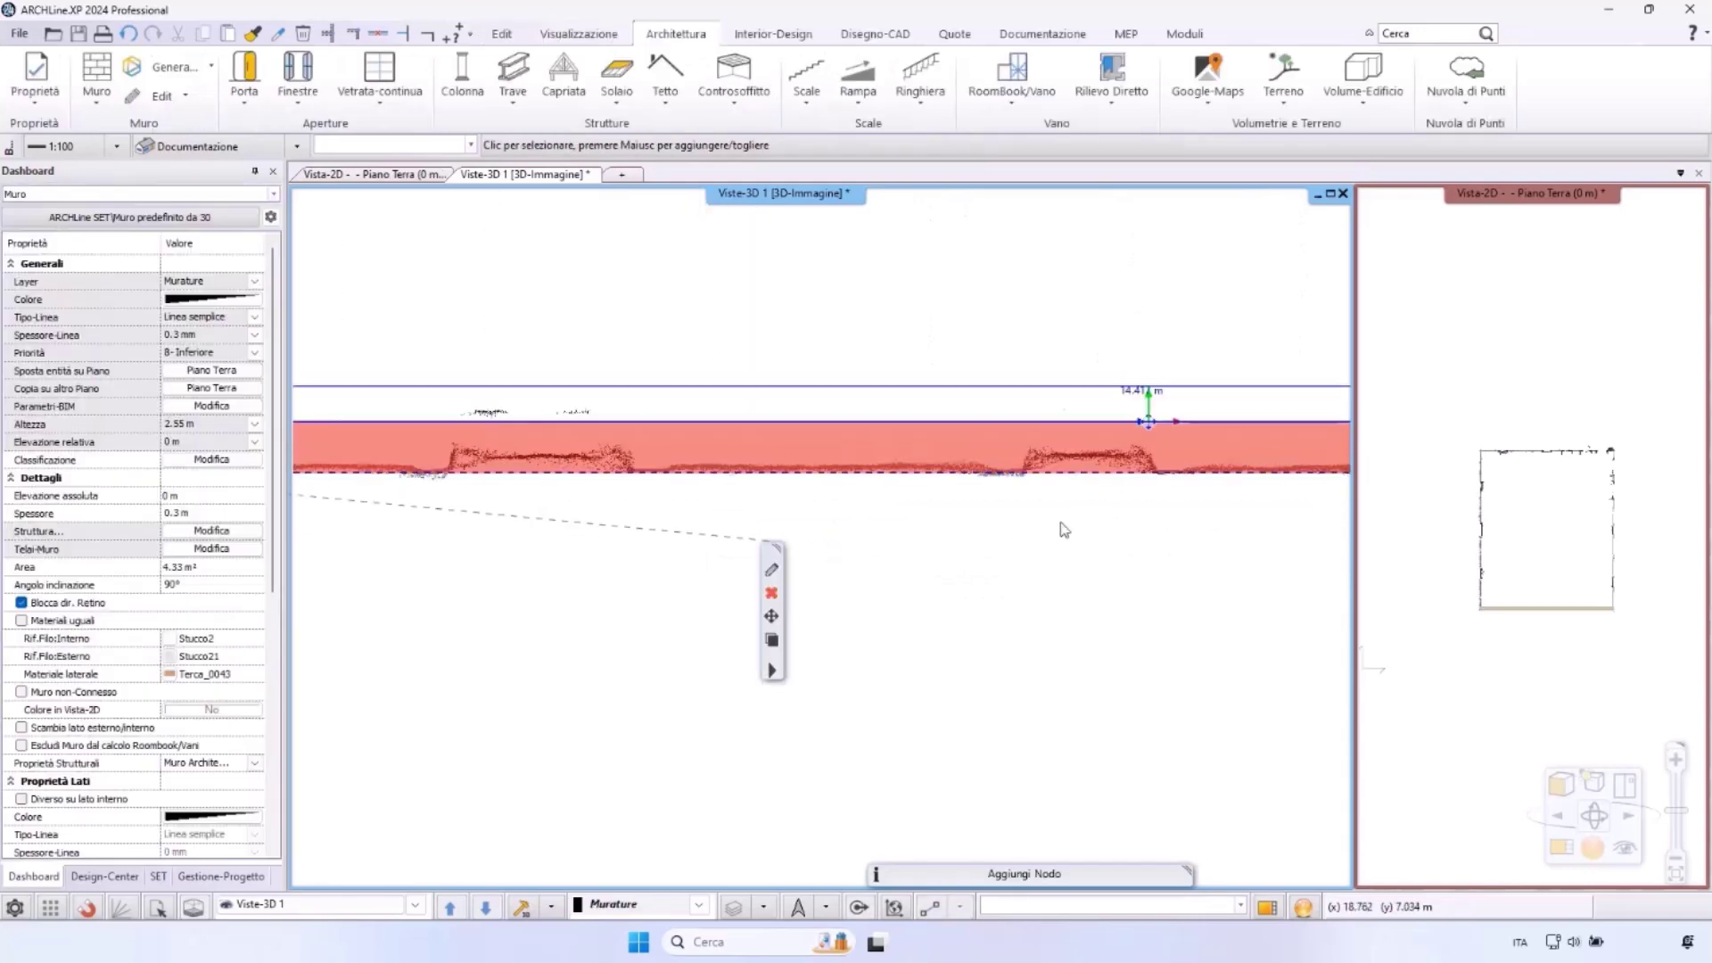
scroll(834, 544, down, 3)
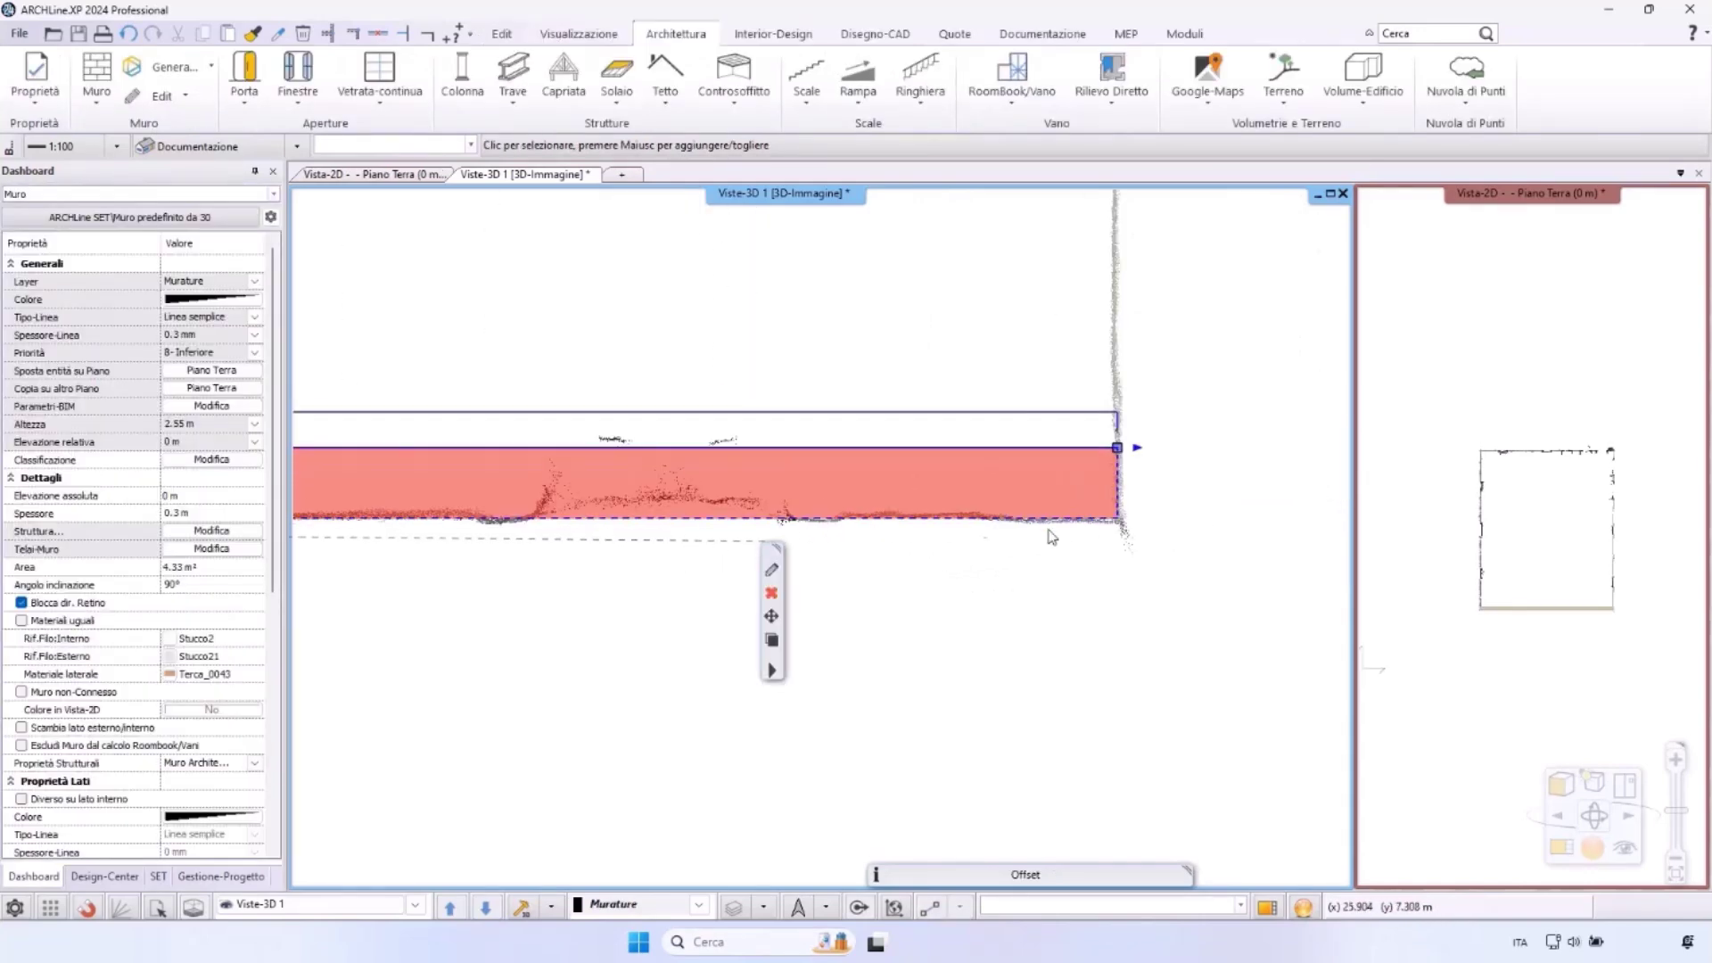
scroll(651, 526, down, 2)
scroll(650, 526, down, 3)
middle_drag(650, 526, 790, 566)
middle_drag(460, 515, 627, 539)
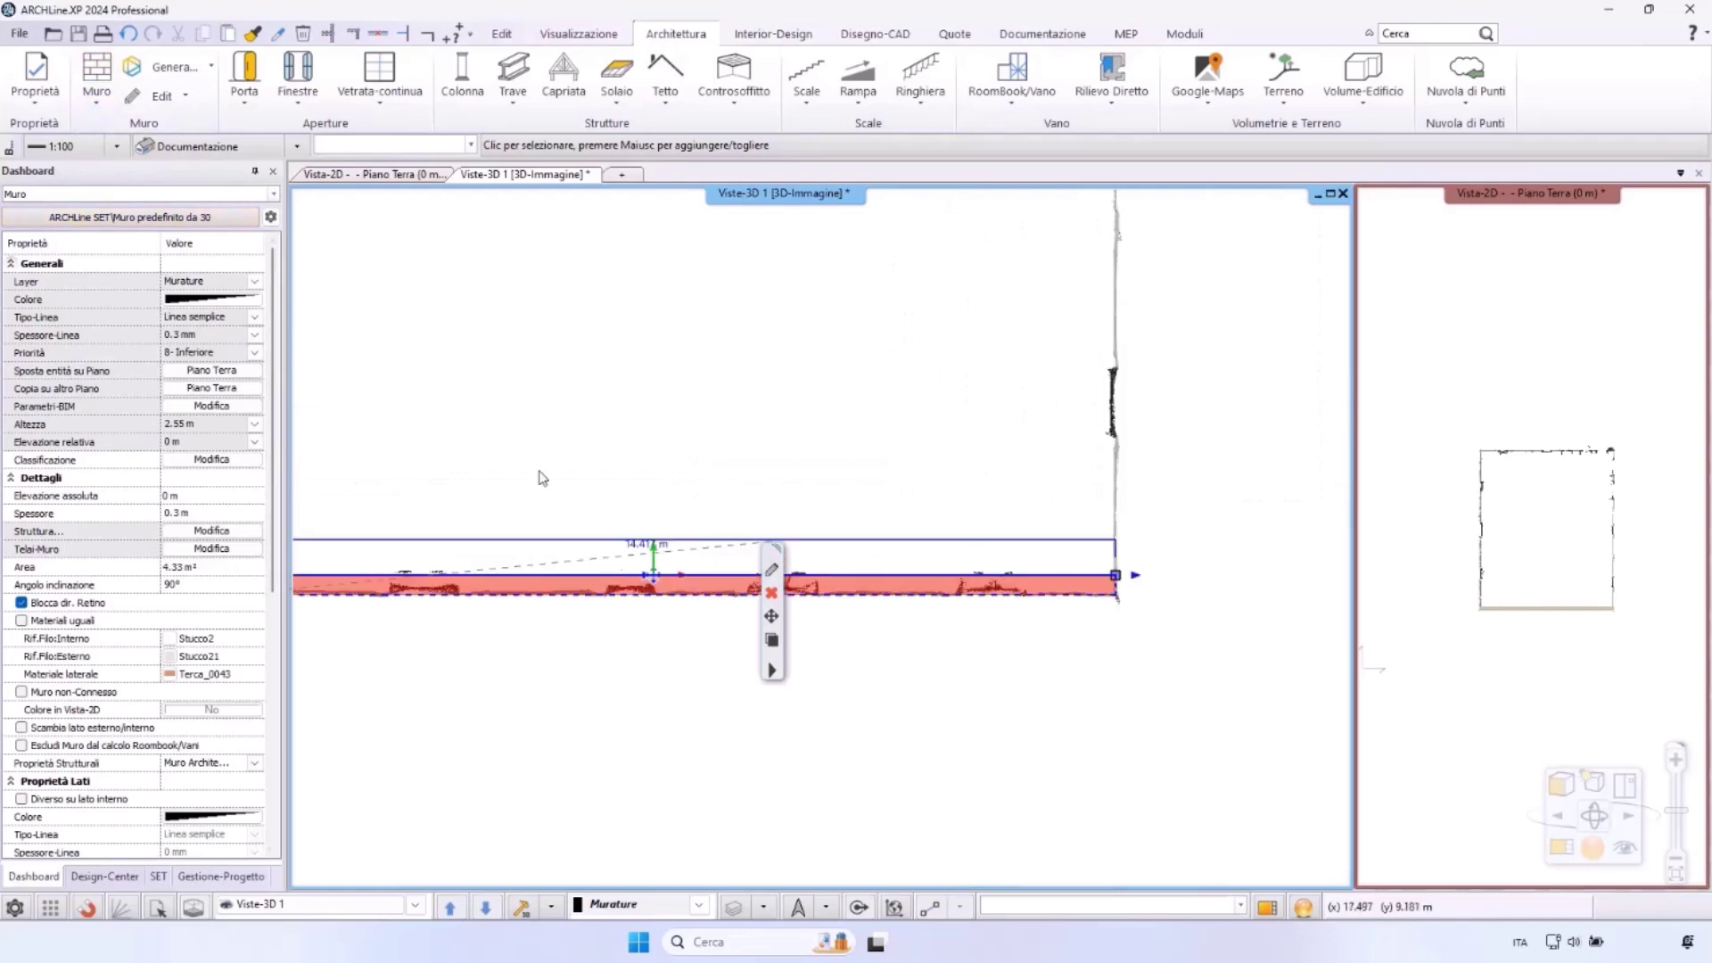
Draw the right-hand perimeter wall about 16.9 m upward from the first wall's end corner, with its orientation flipped
click(100, 73)
click(1116, 577)
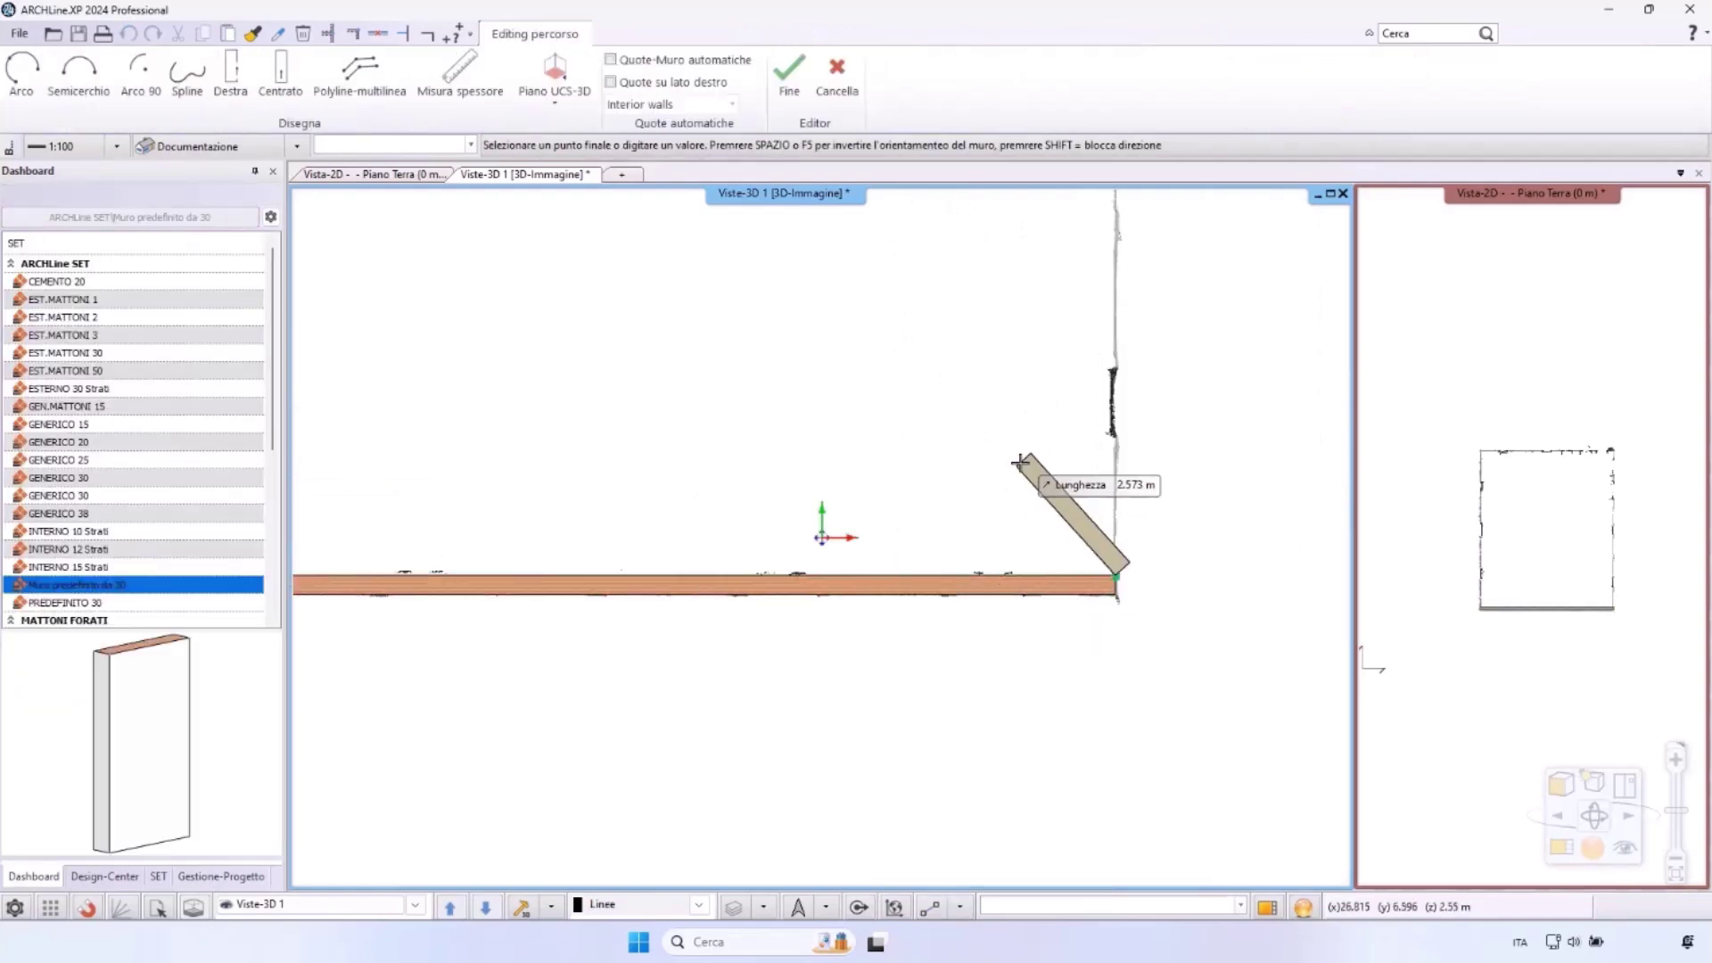
key(space)
scroll(1111, 374, down, 3)
middle_drag(987, 334, 957, 730)
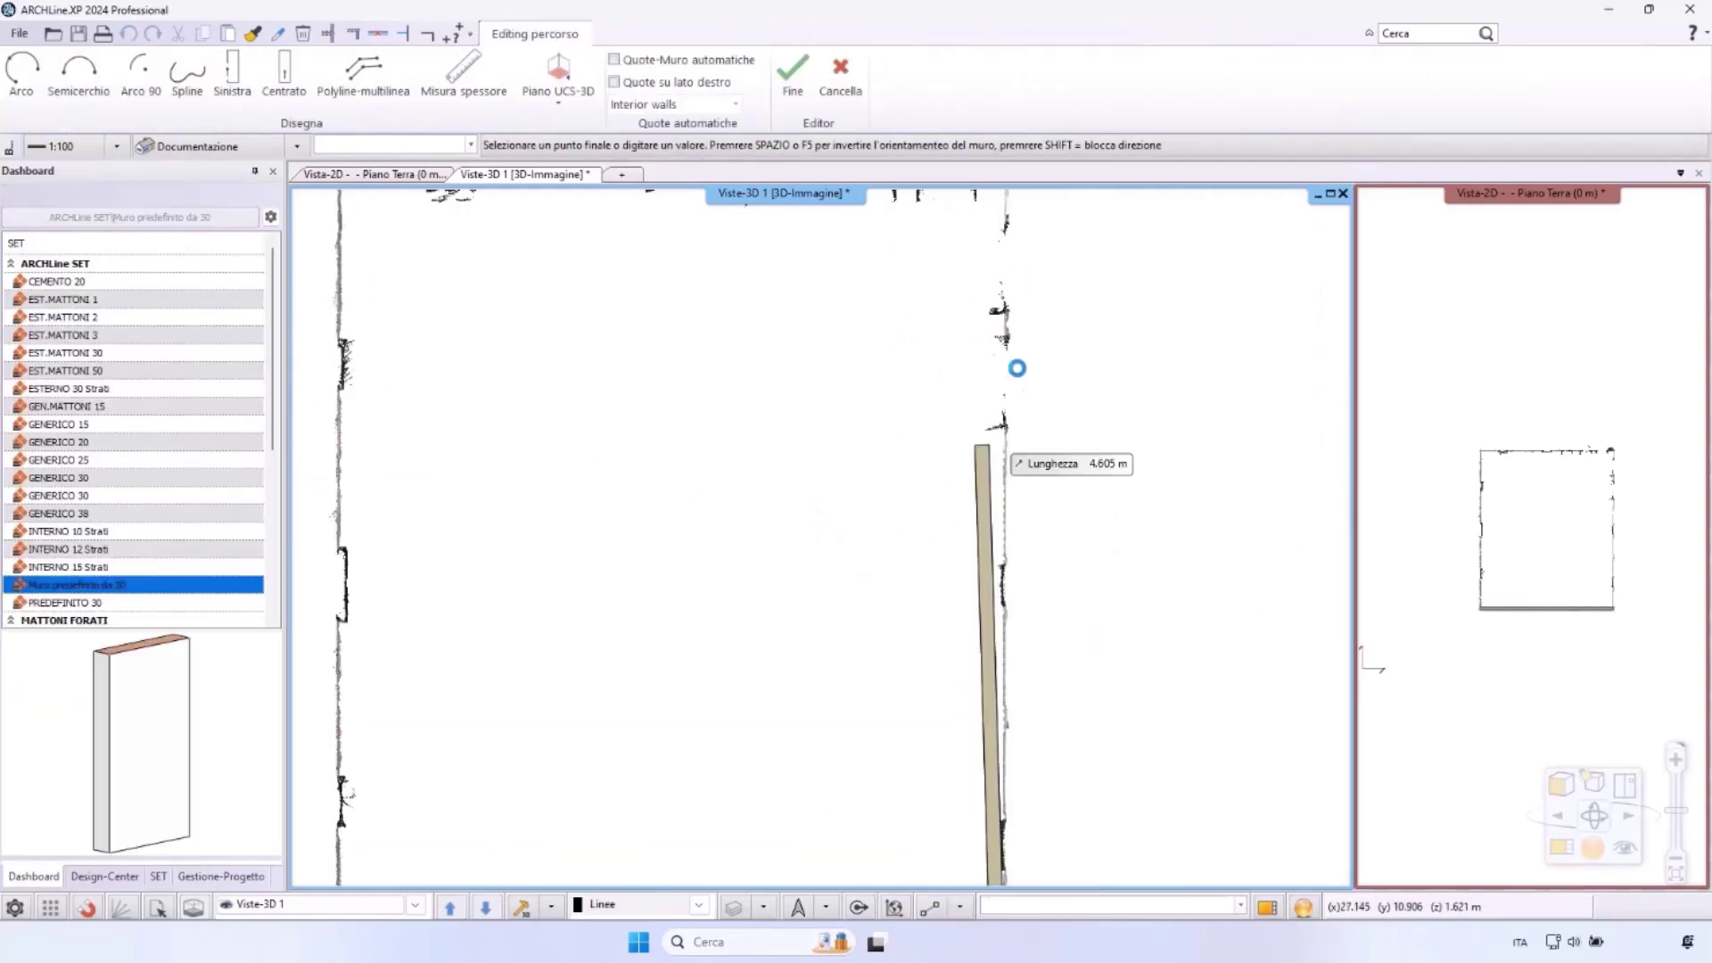
middle_drag(1017, 386, 996, 575)
scroll(838, 489, up, 3)
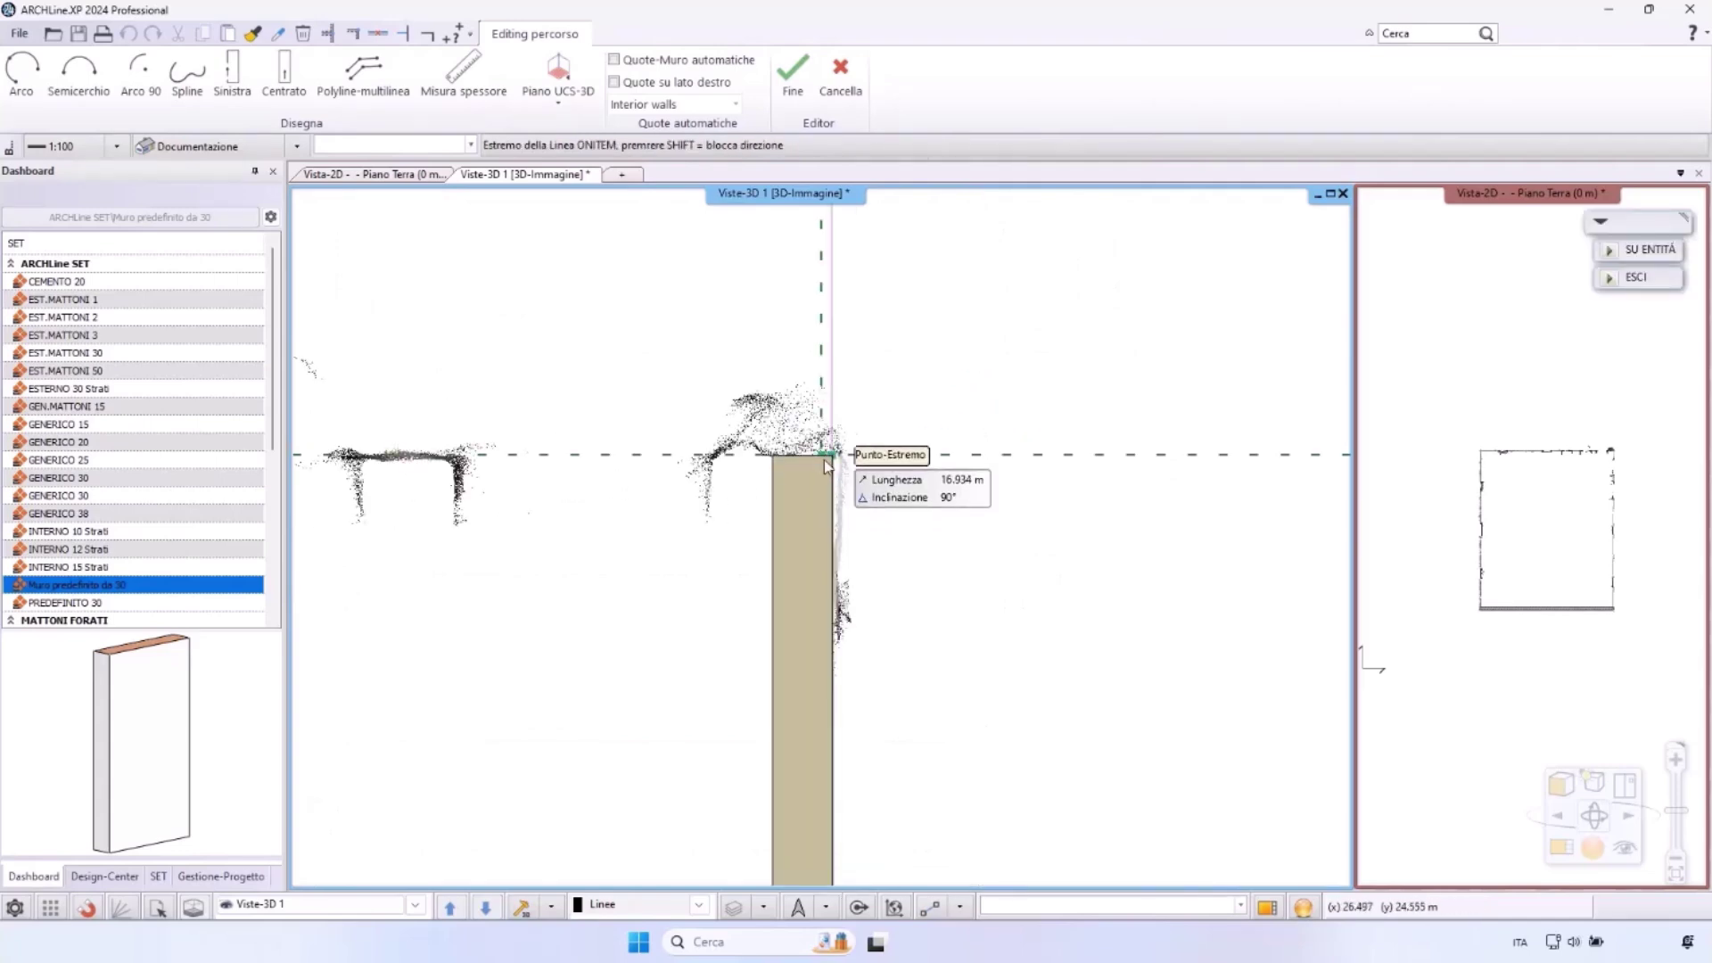
click(824, 460)
key(Escape)
scroll(814, 540, down, 4)
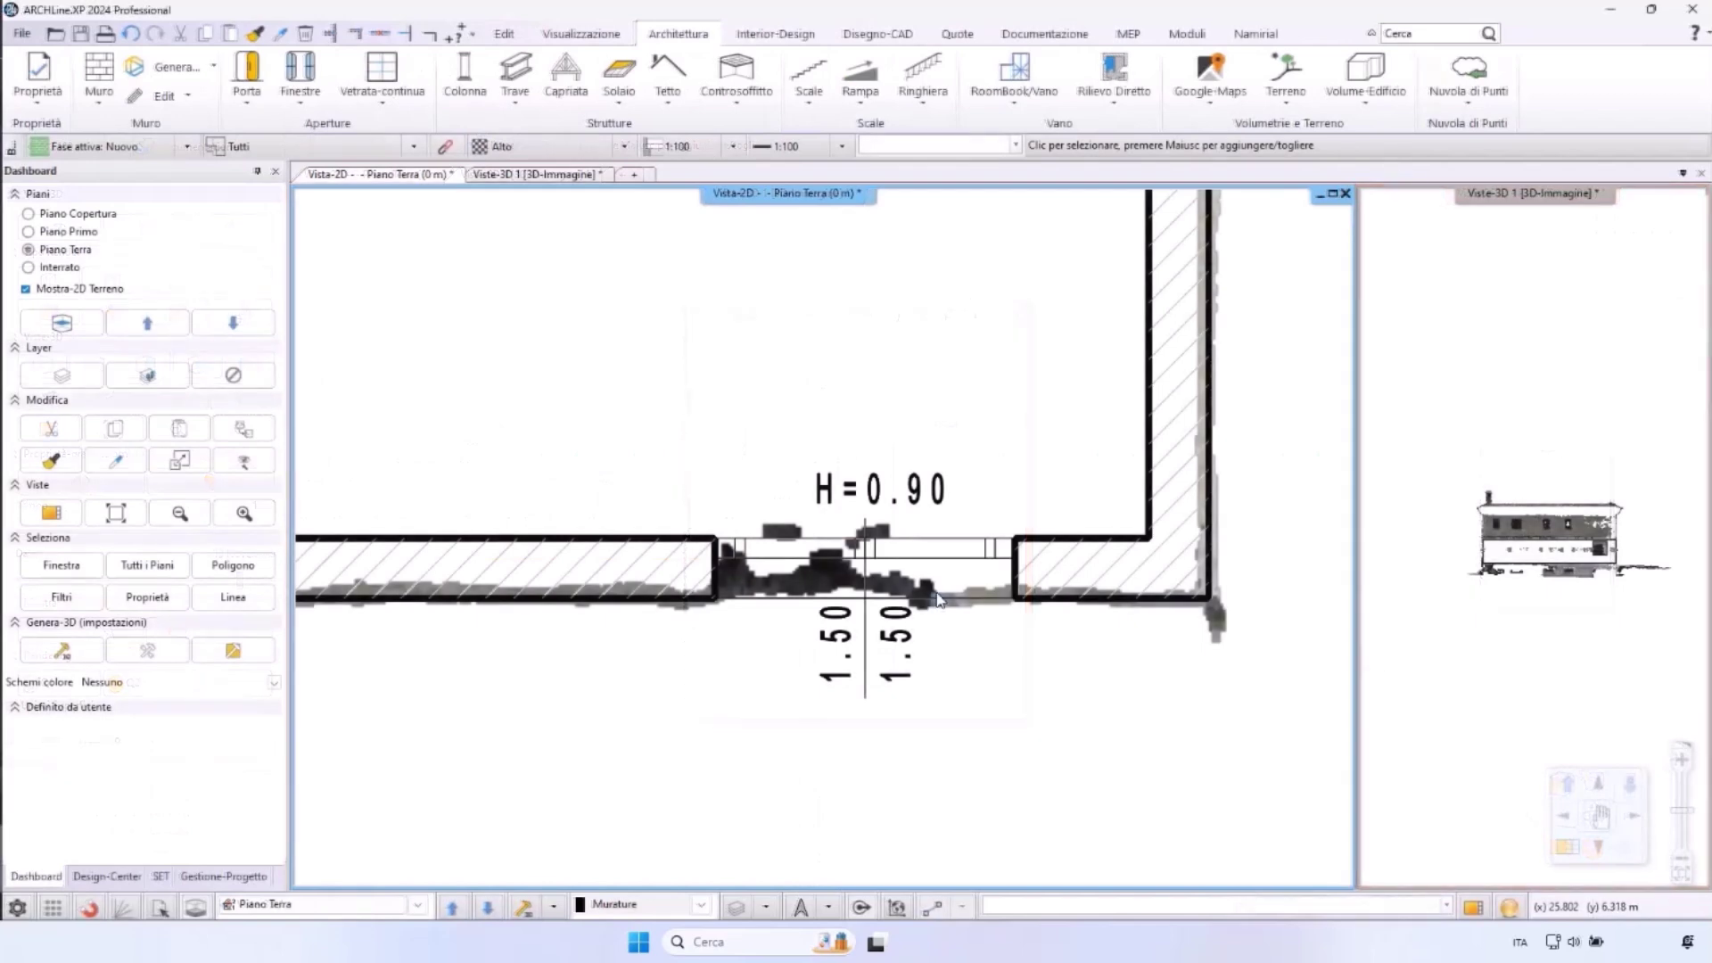
Stretch the double window's right edge to the opening in the point cloud, making it about 1.09 m wide
click(1008, 580)
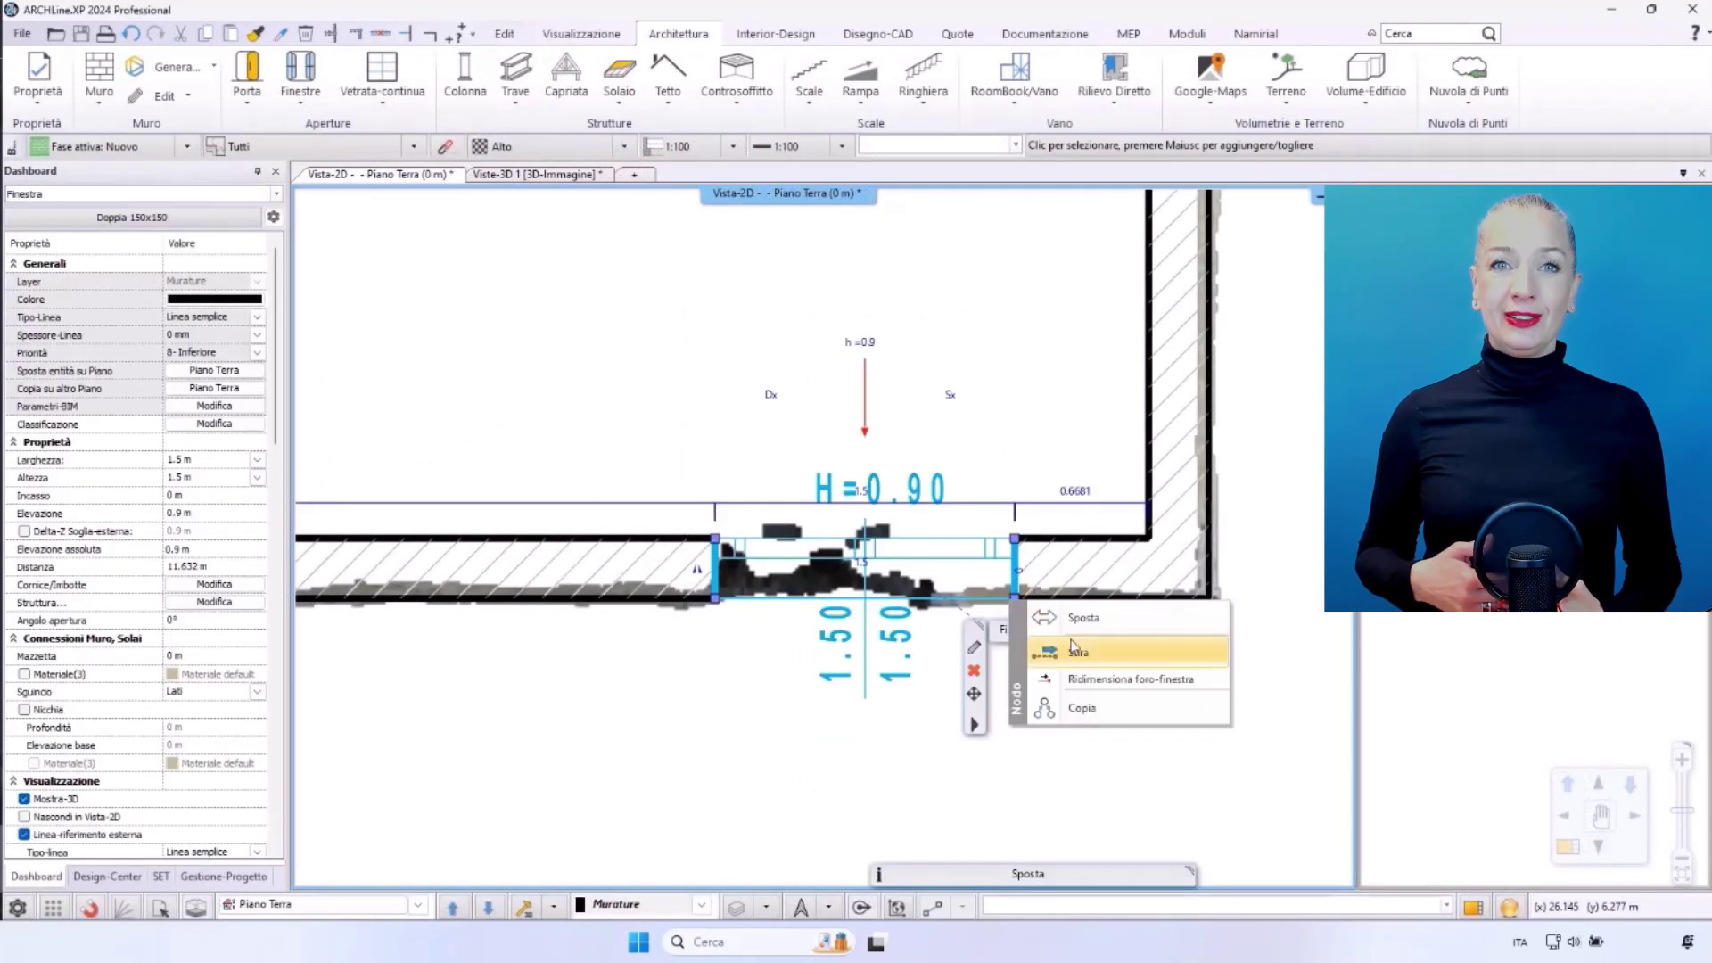
click(1073, 650)
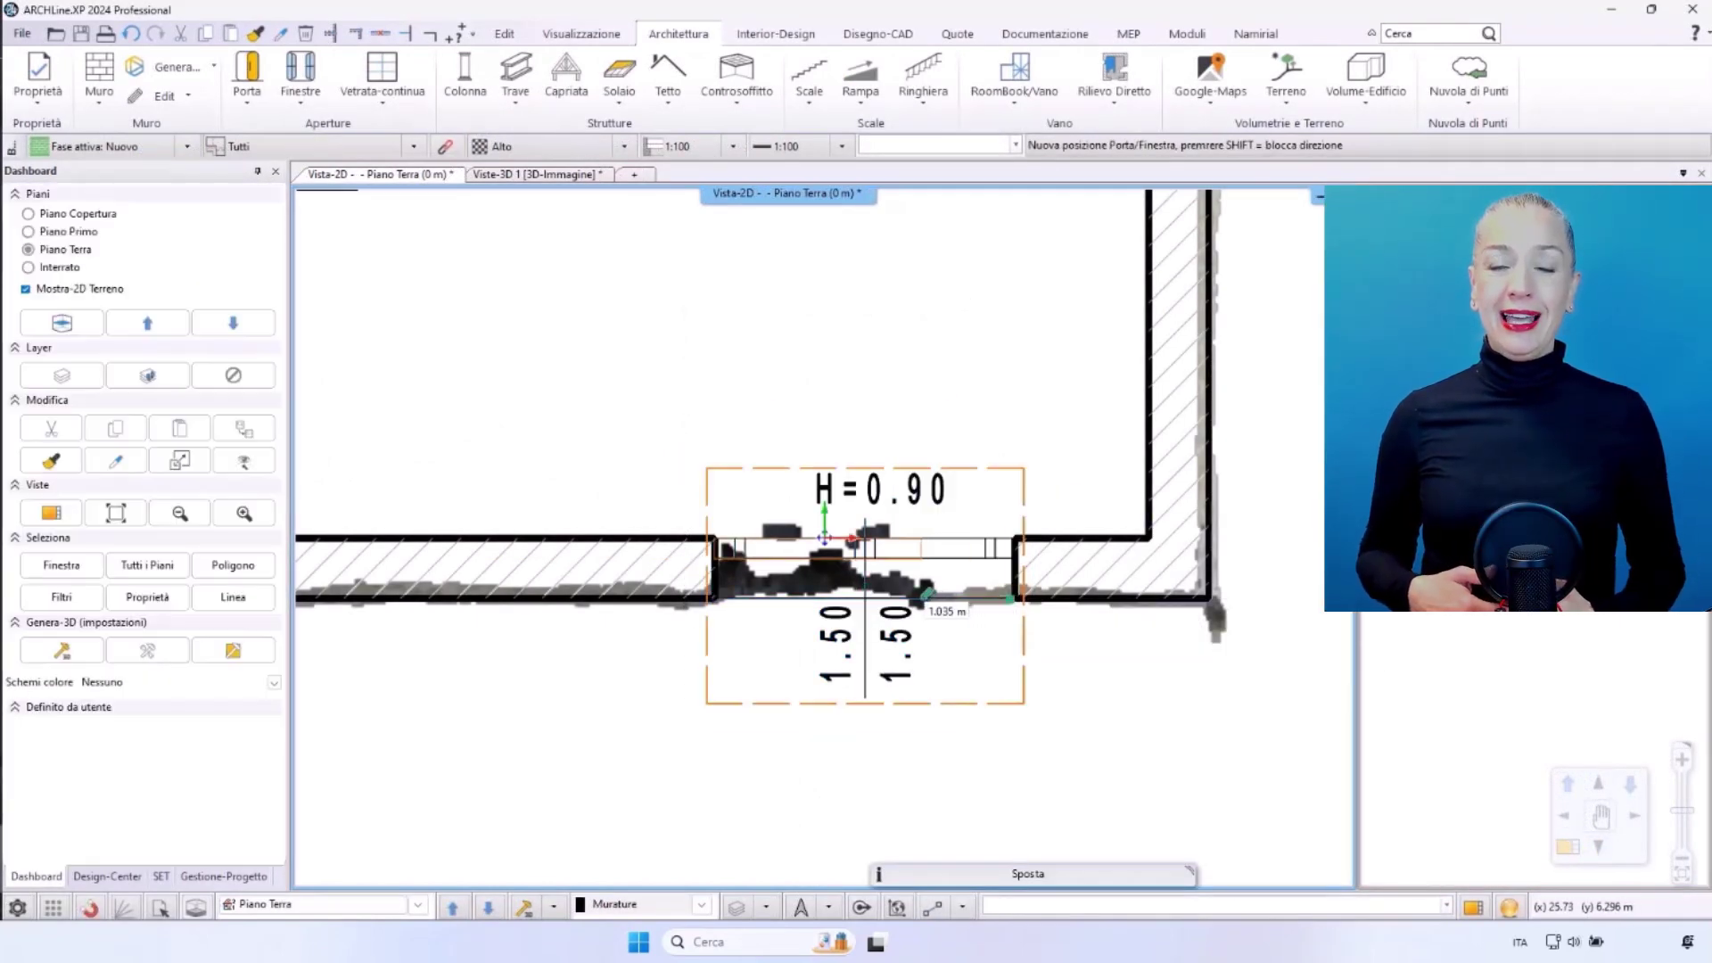
scroll(1017, 635, up, 2)
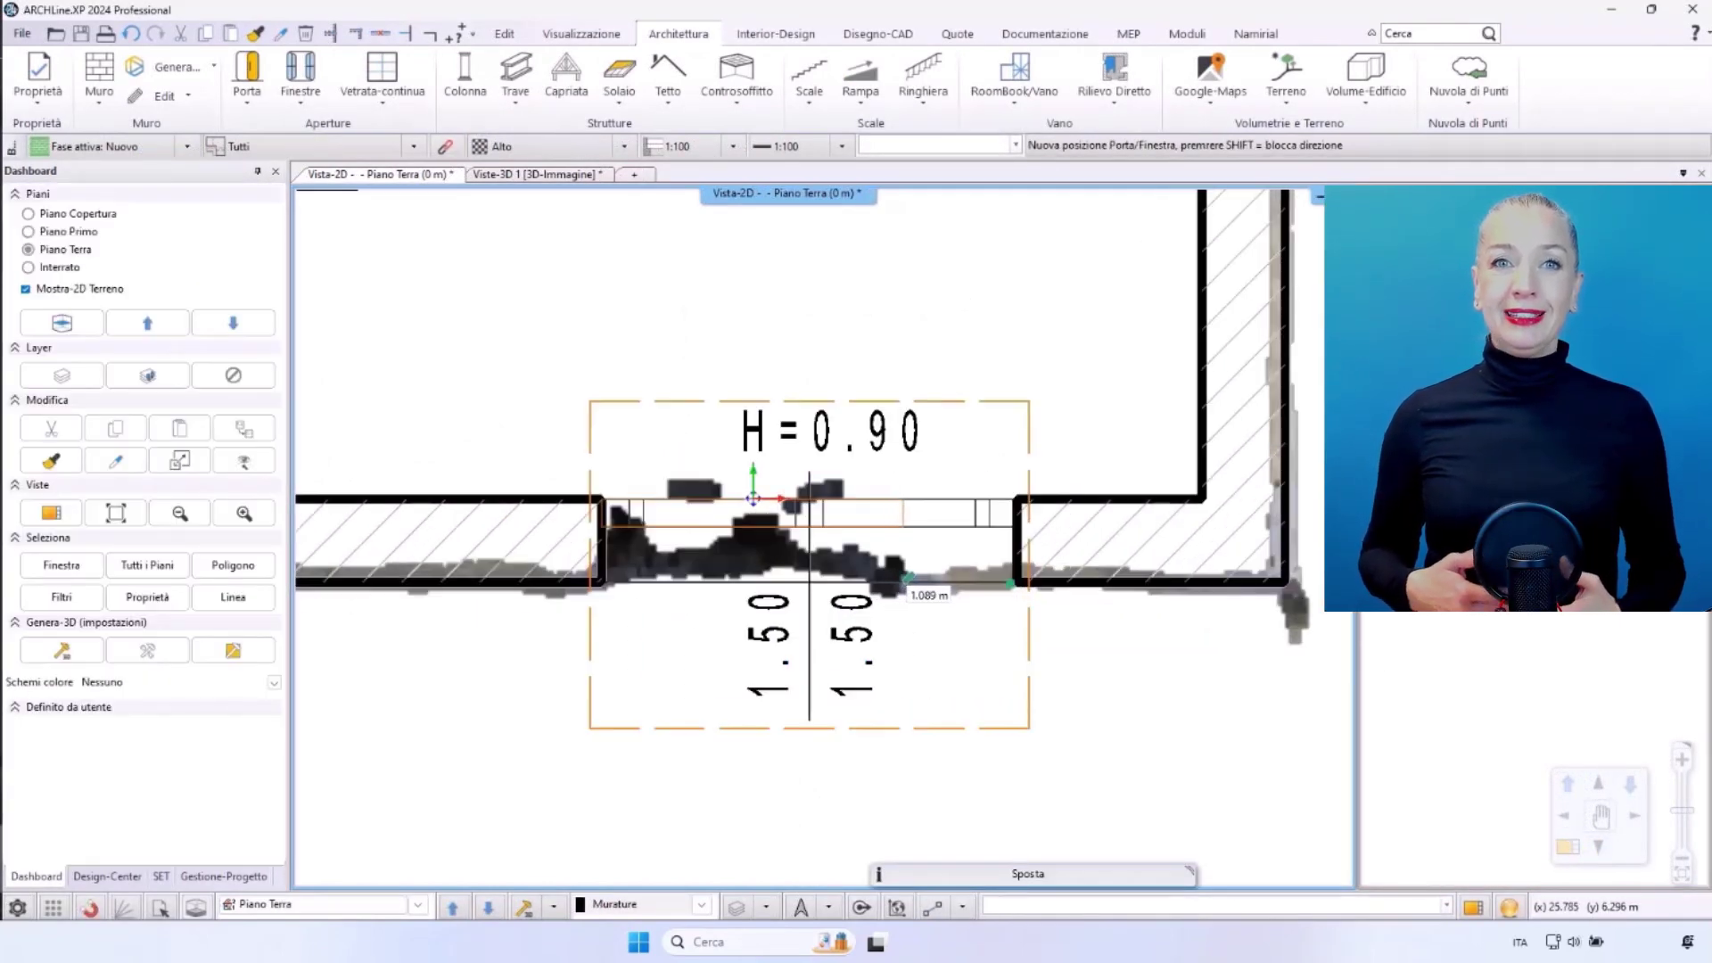
scroll(975, 604, down, 1)
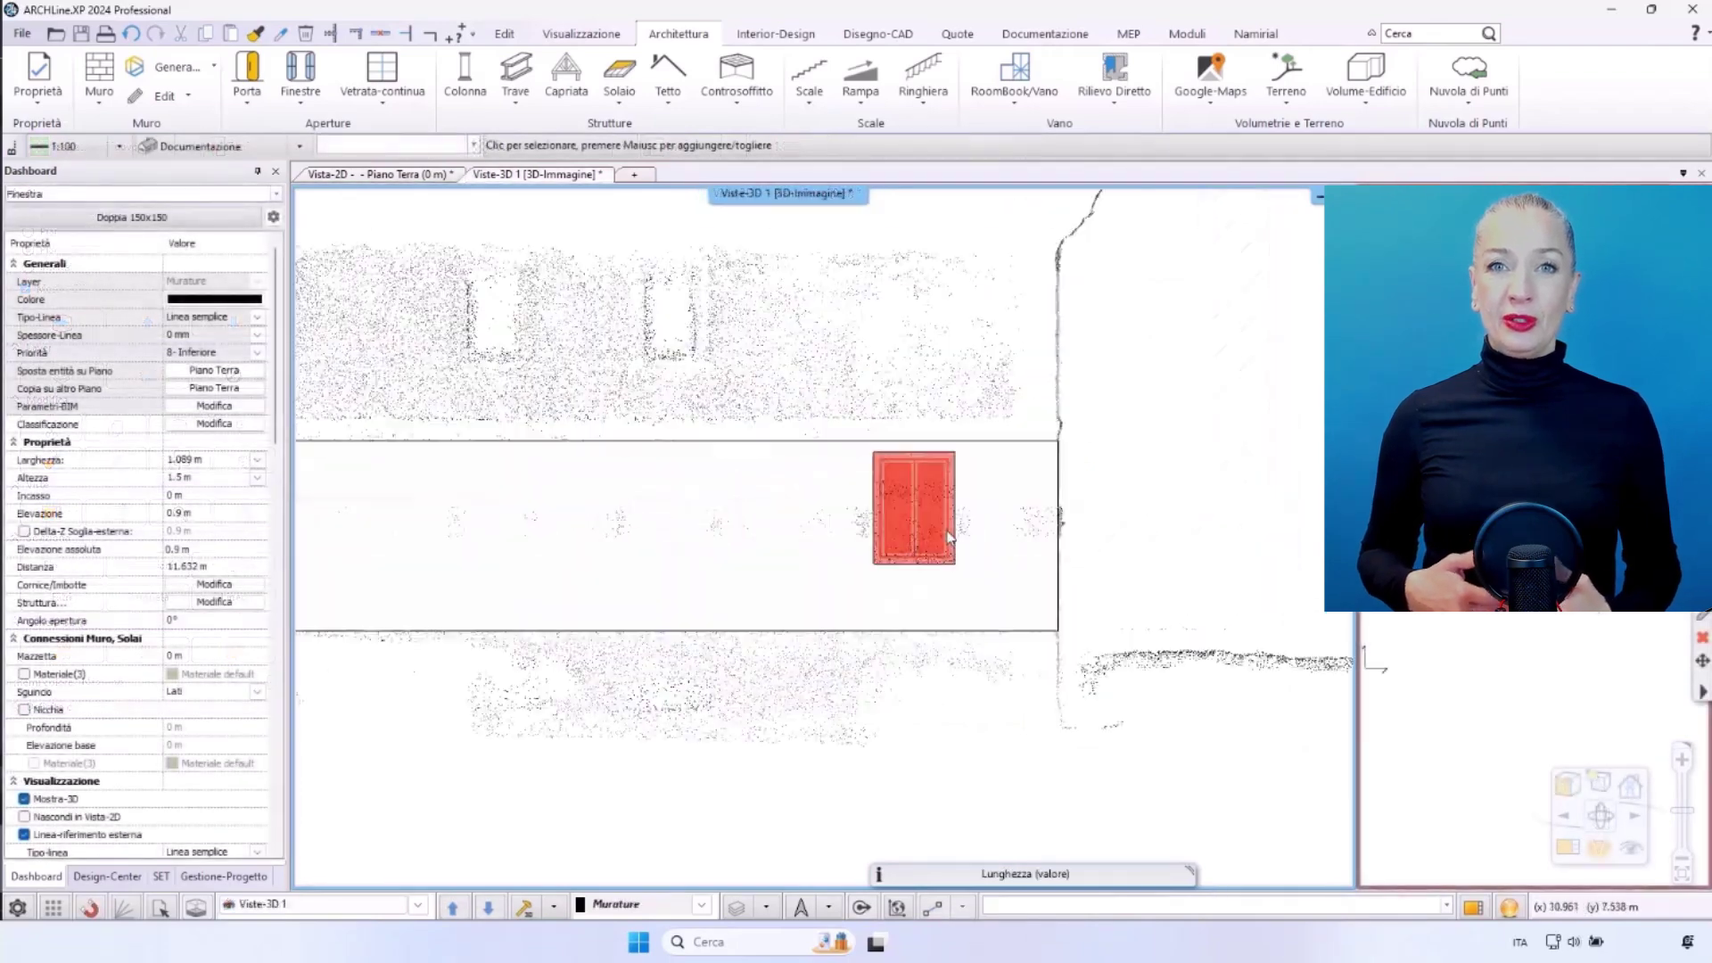
Hide only the facade wall that contains the window in the 3D view
scroll(948, 535, up, 3)
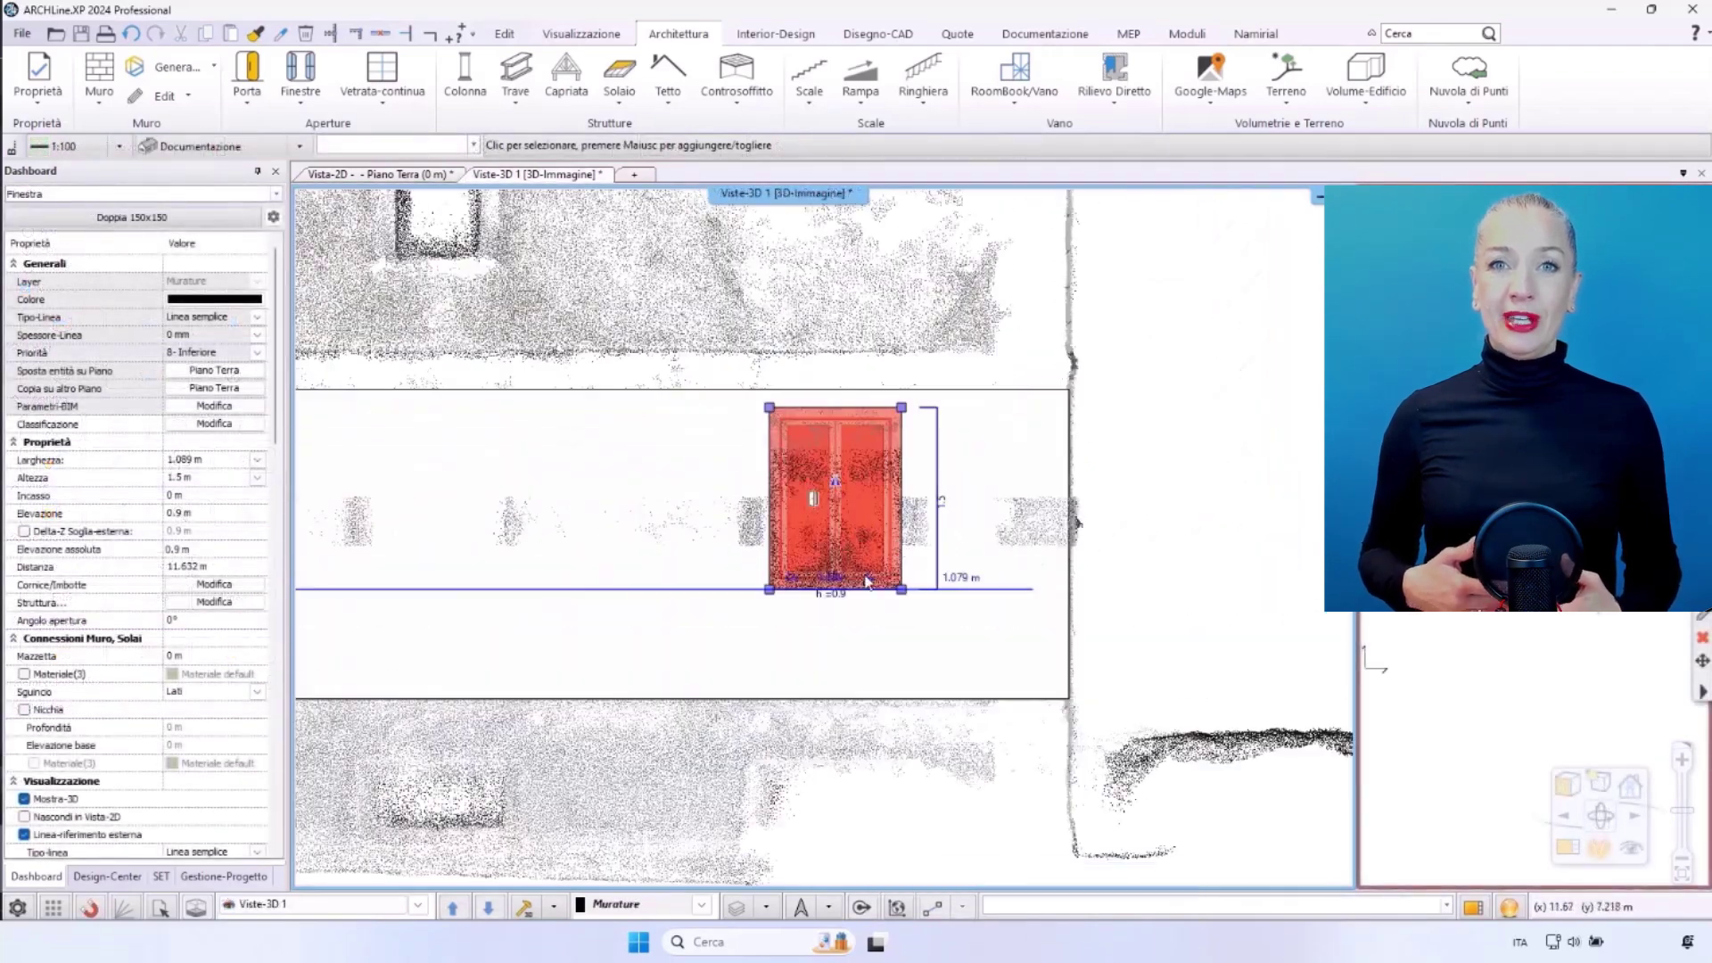
click(859, 651)
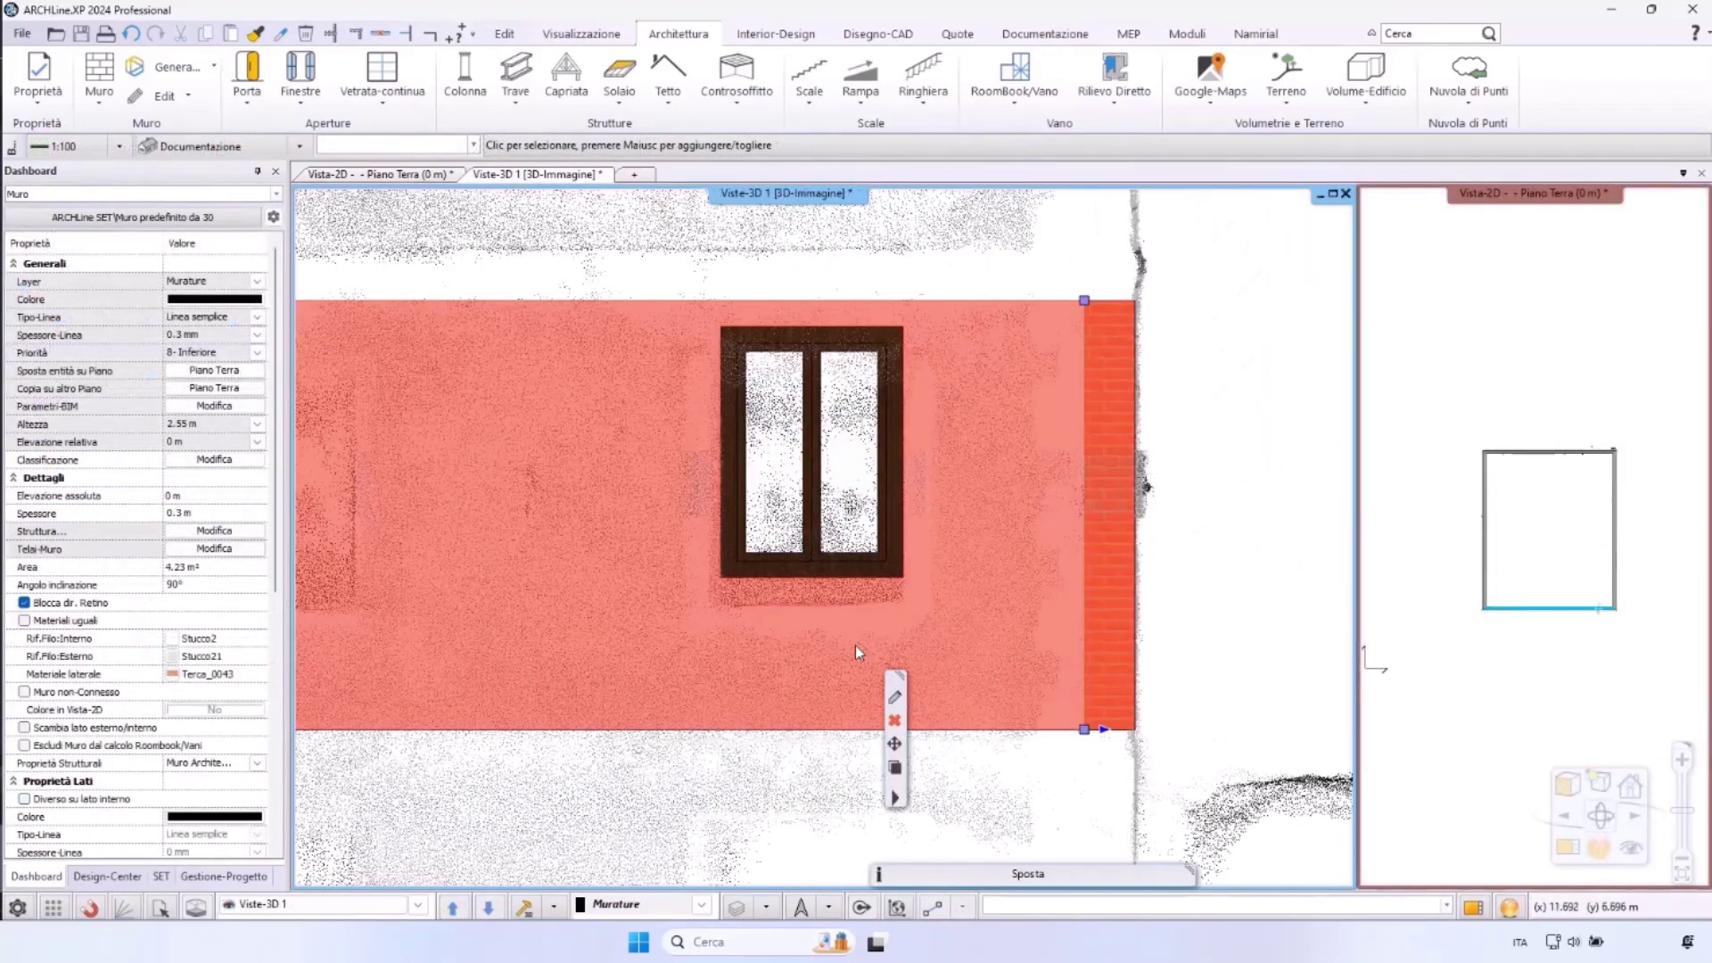
right_click(852, 640)
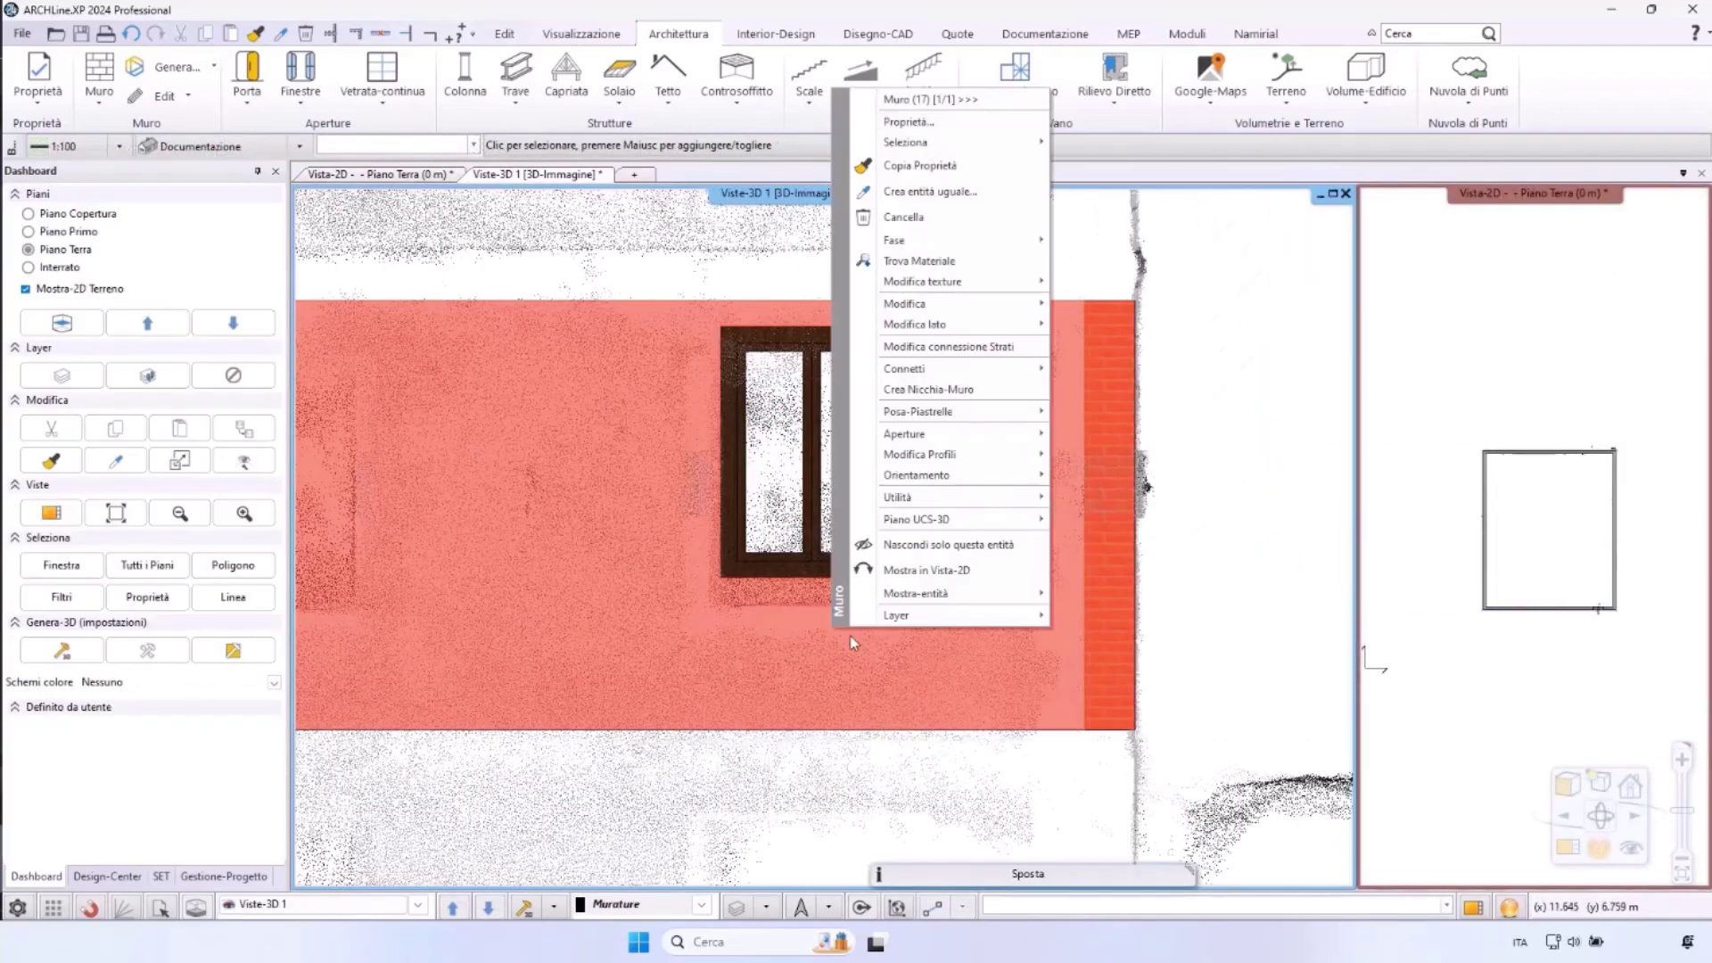
click(949, 546)
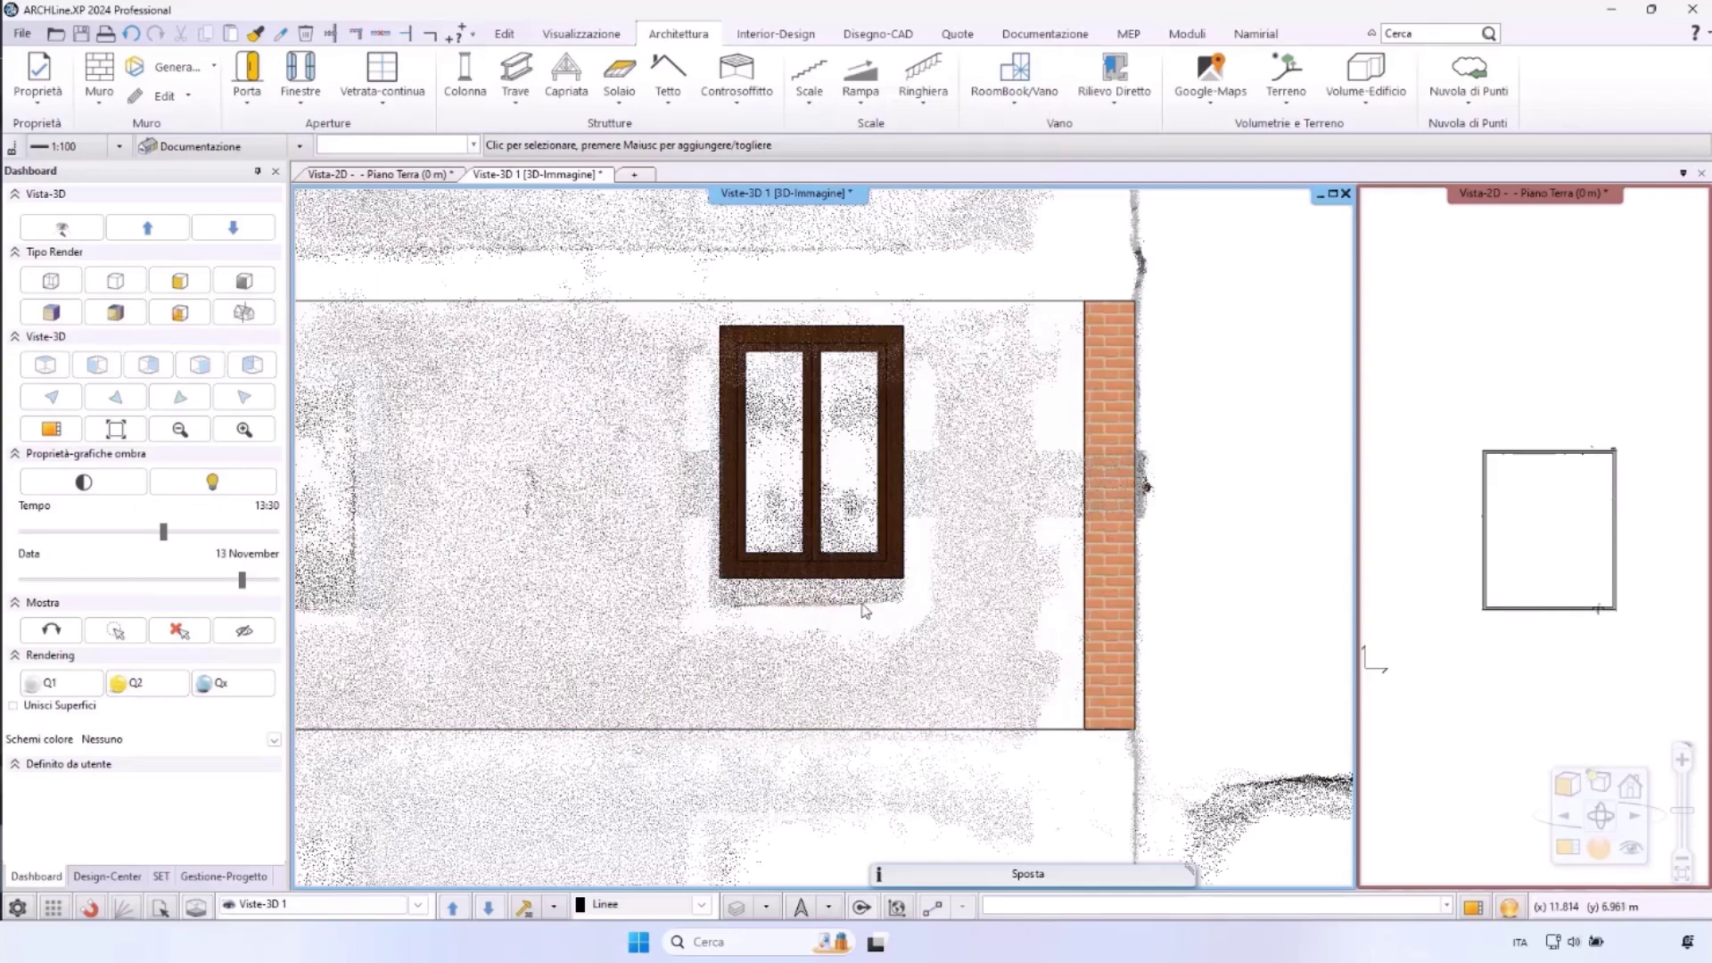
Modify the double window's elevation, lowering its bottom edge to the sill of the opening in the point cloud
click(816, 573)
click(721, 580)
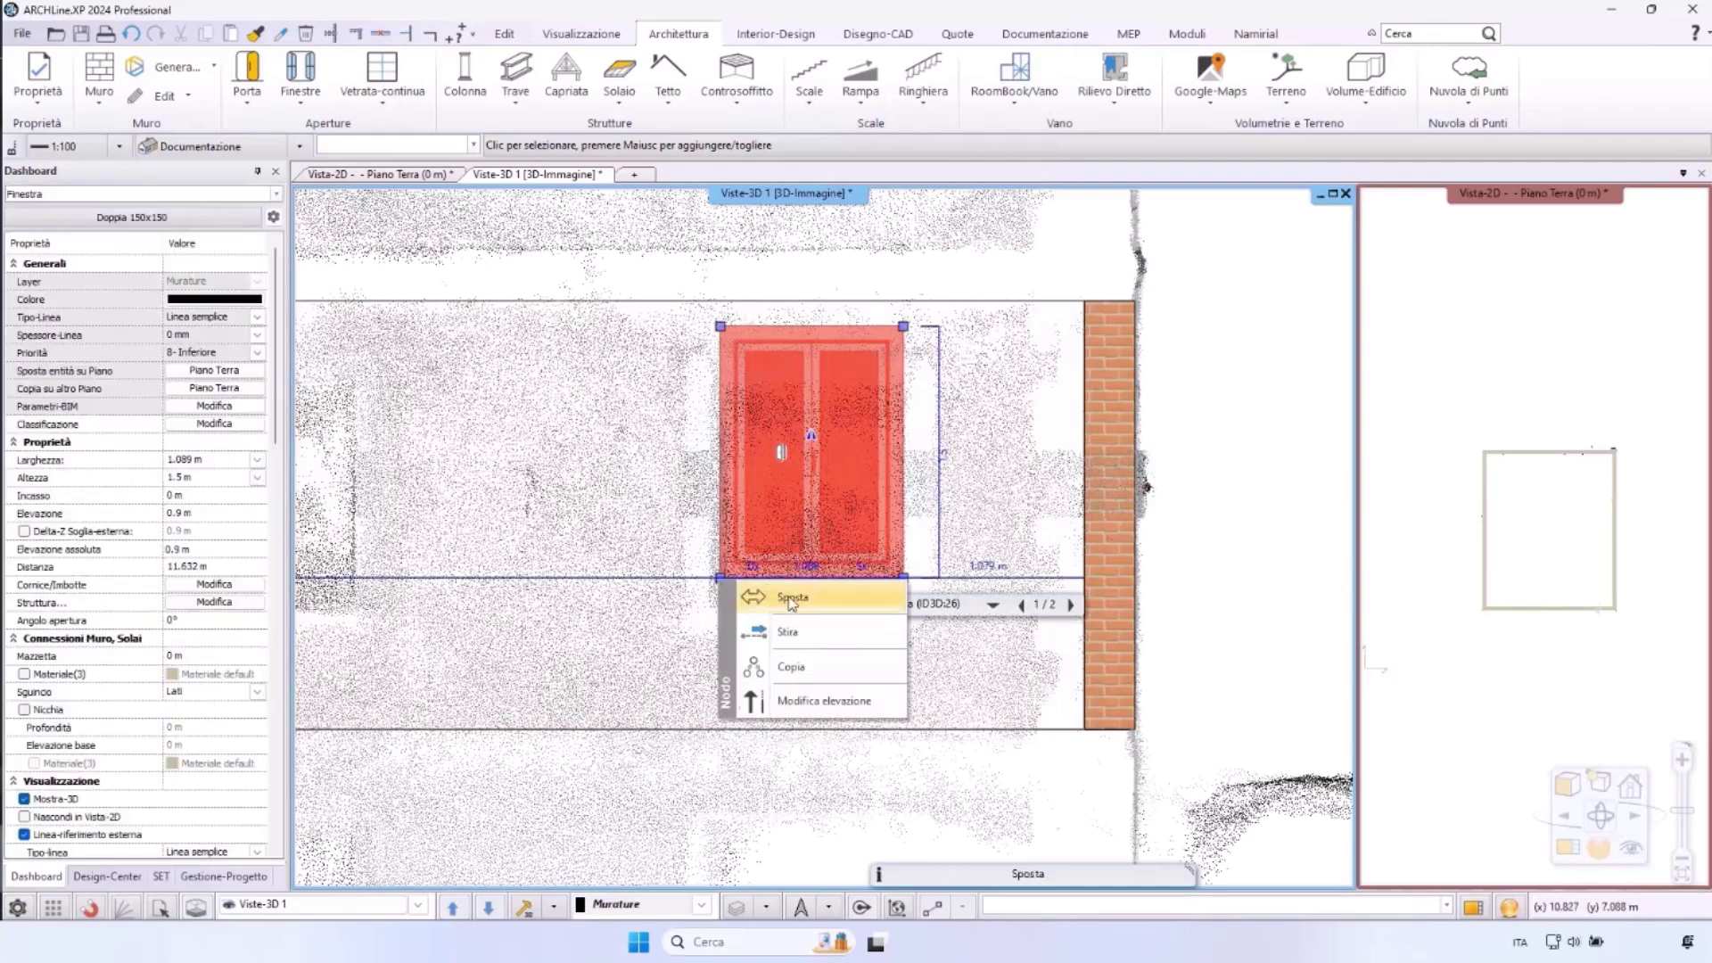
click(807, 700)
scroll(740, 537, up, 1)
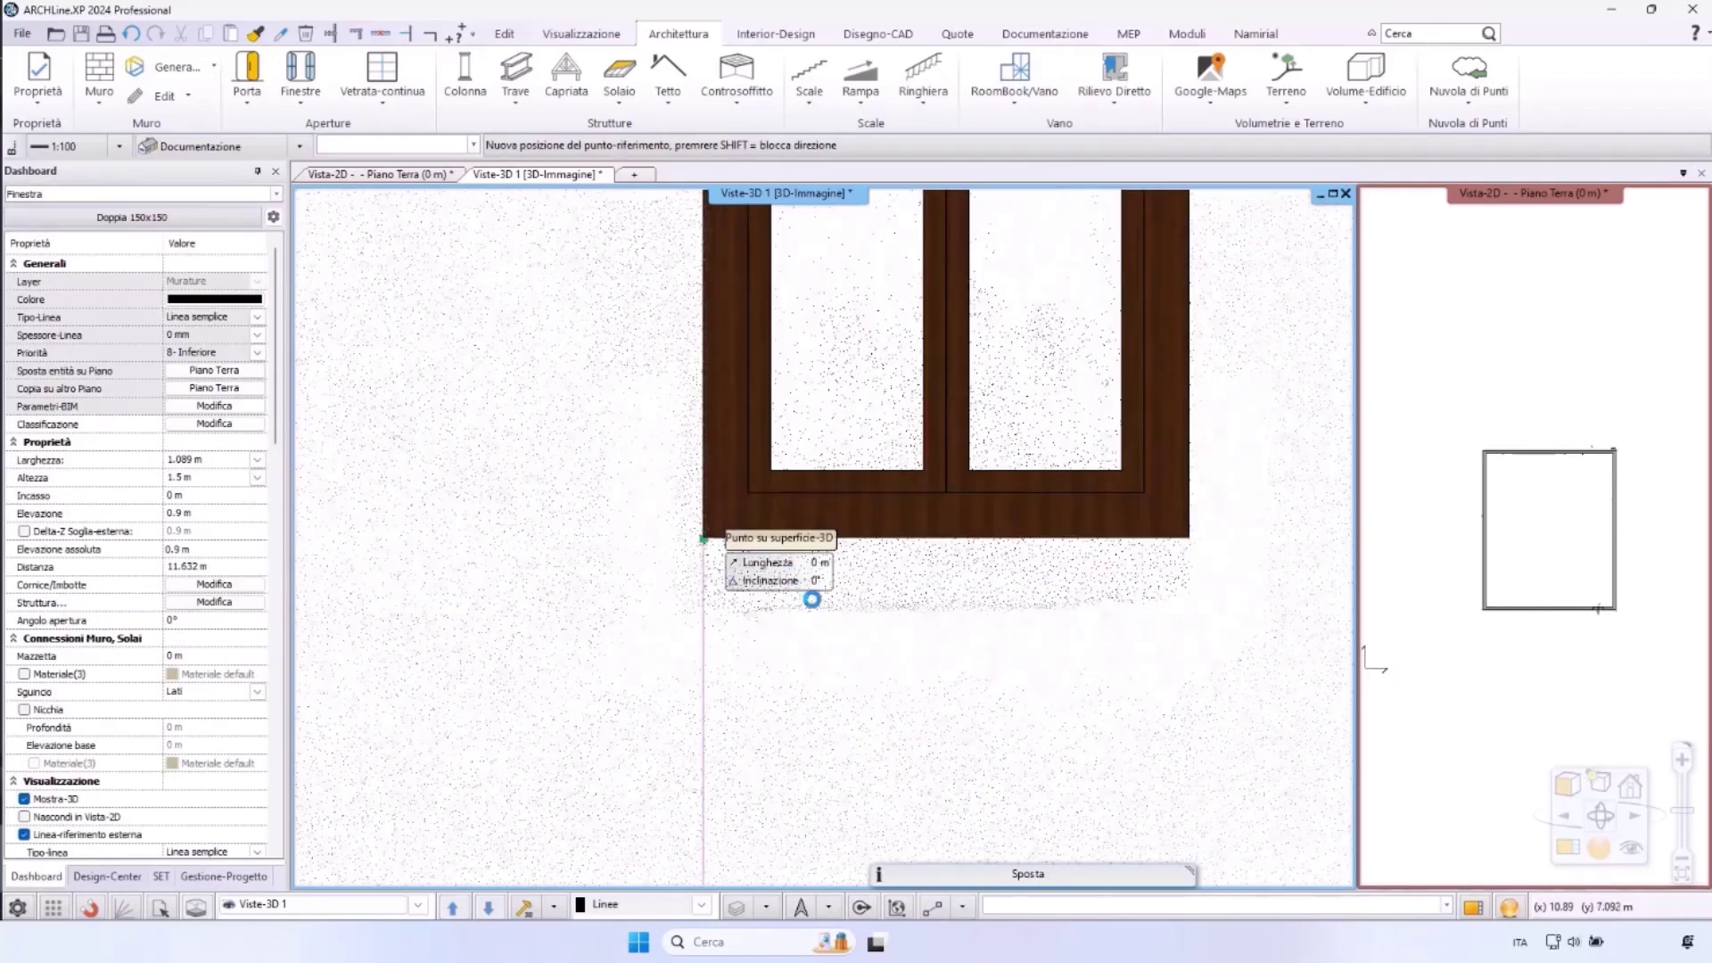
click(790, 607)
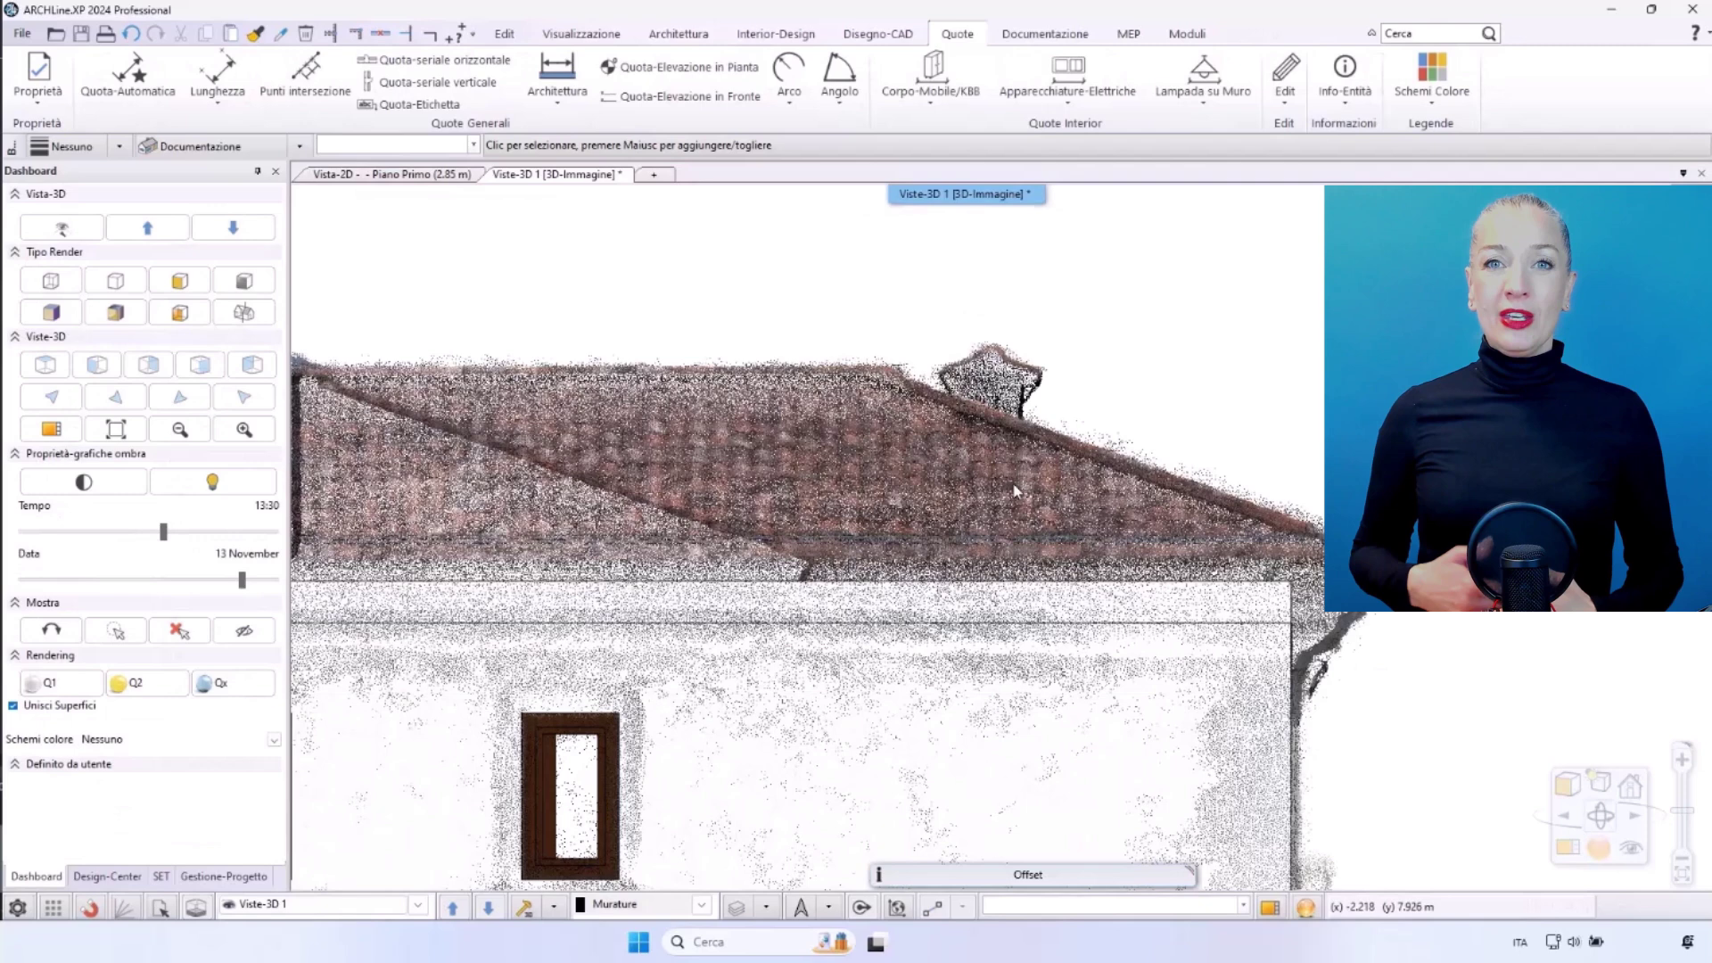
Copy a 2048-pixel .jpg snapshot of the 3D view and place it in the Piano Primo 2D plan
click(1045, 33)
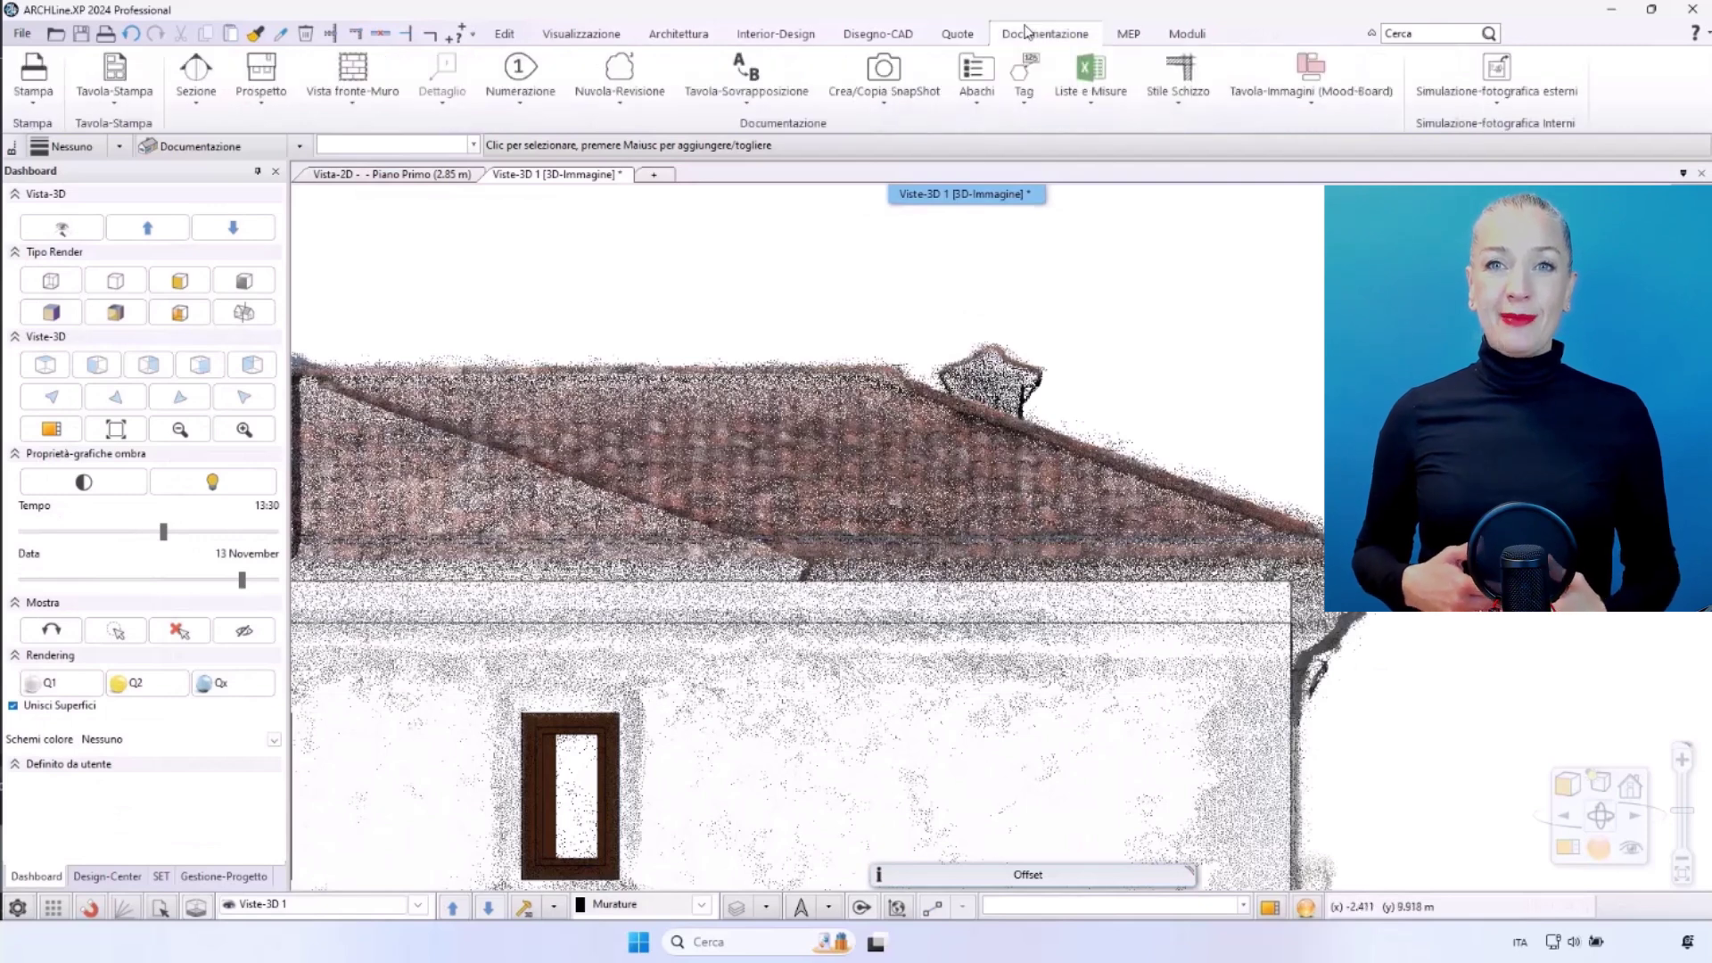
click(884, 85)
click(883, 198)
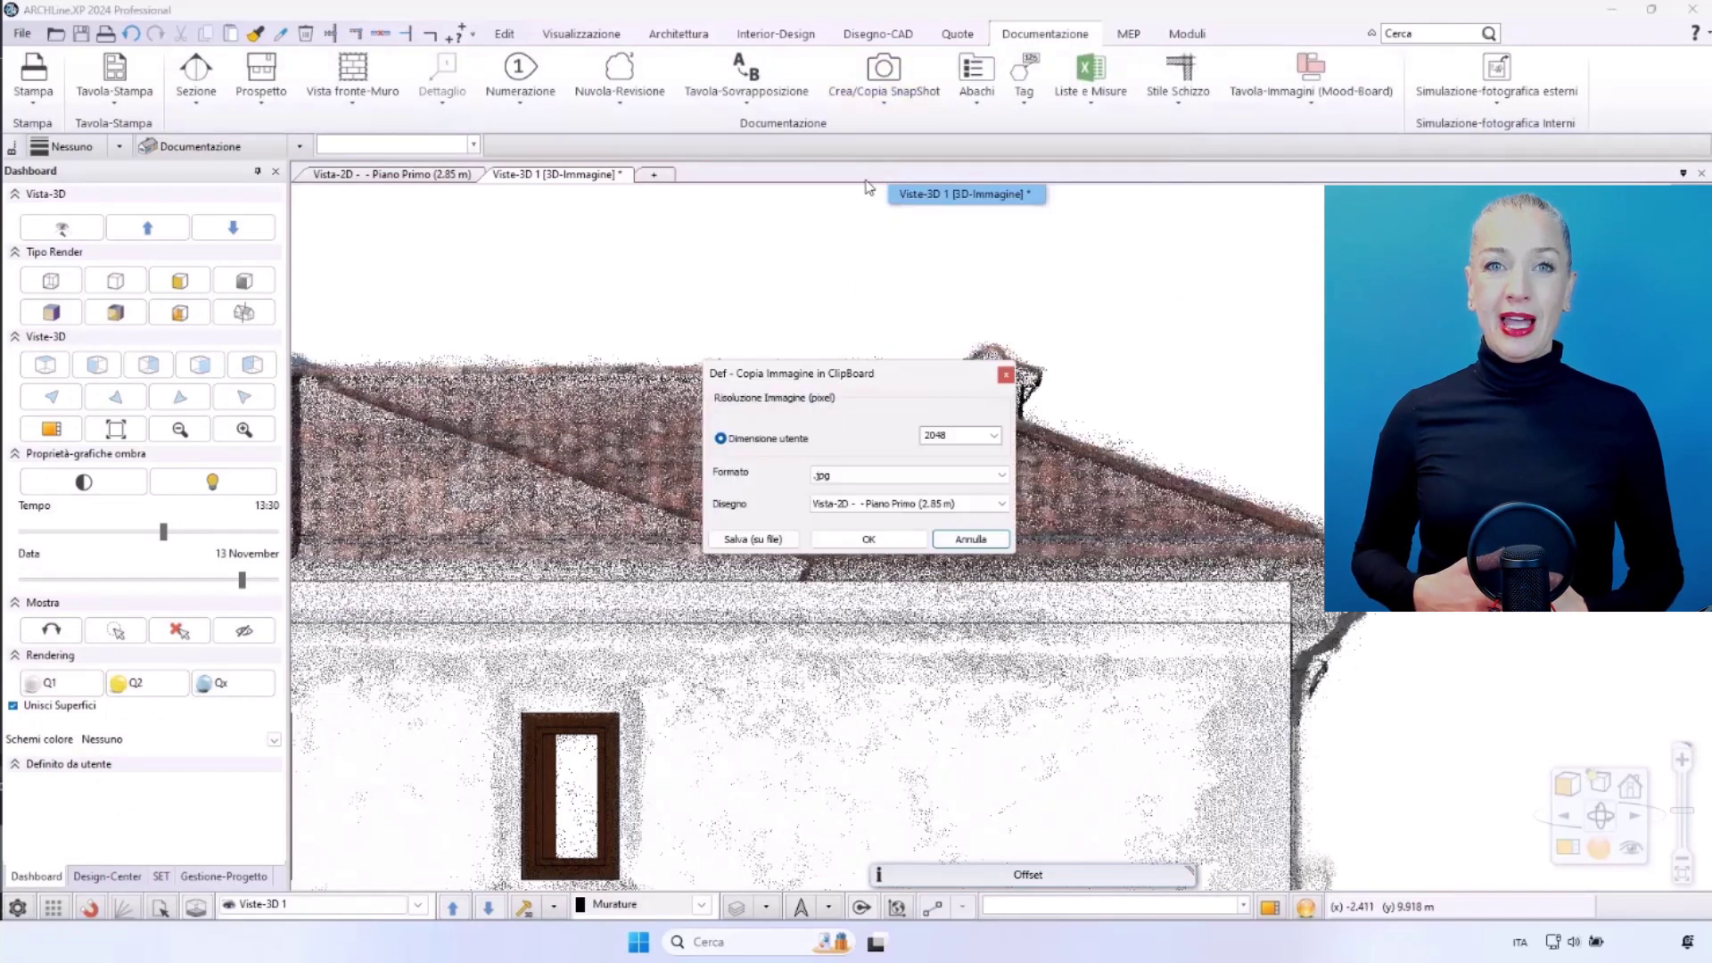
click(866, 539)
middle_drag(1085, 515, 867, 546)
click(1249, 555)
middle_drag(1404, 517, 1145, 498)
scroll(1150, 486, up, 4)
scroll(1140, 495, up, 2)
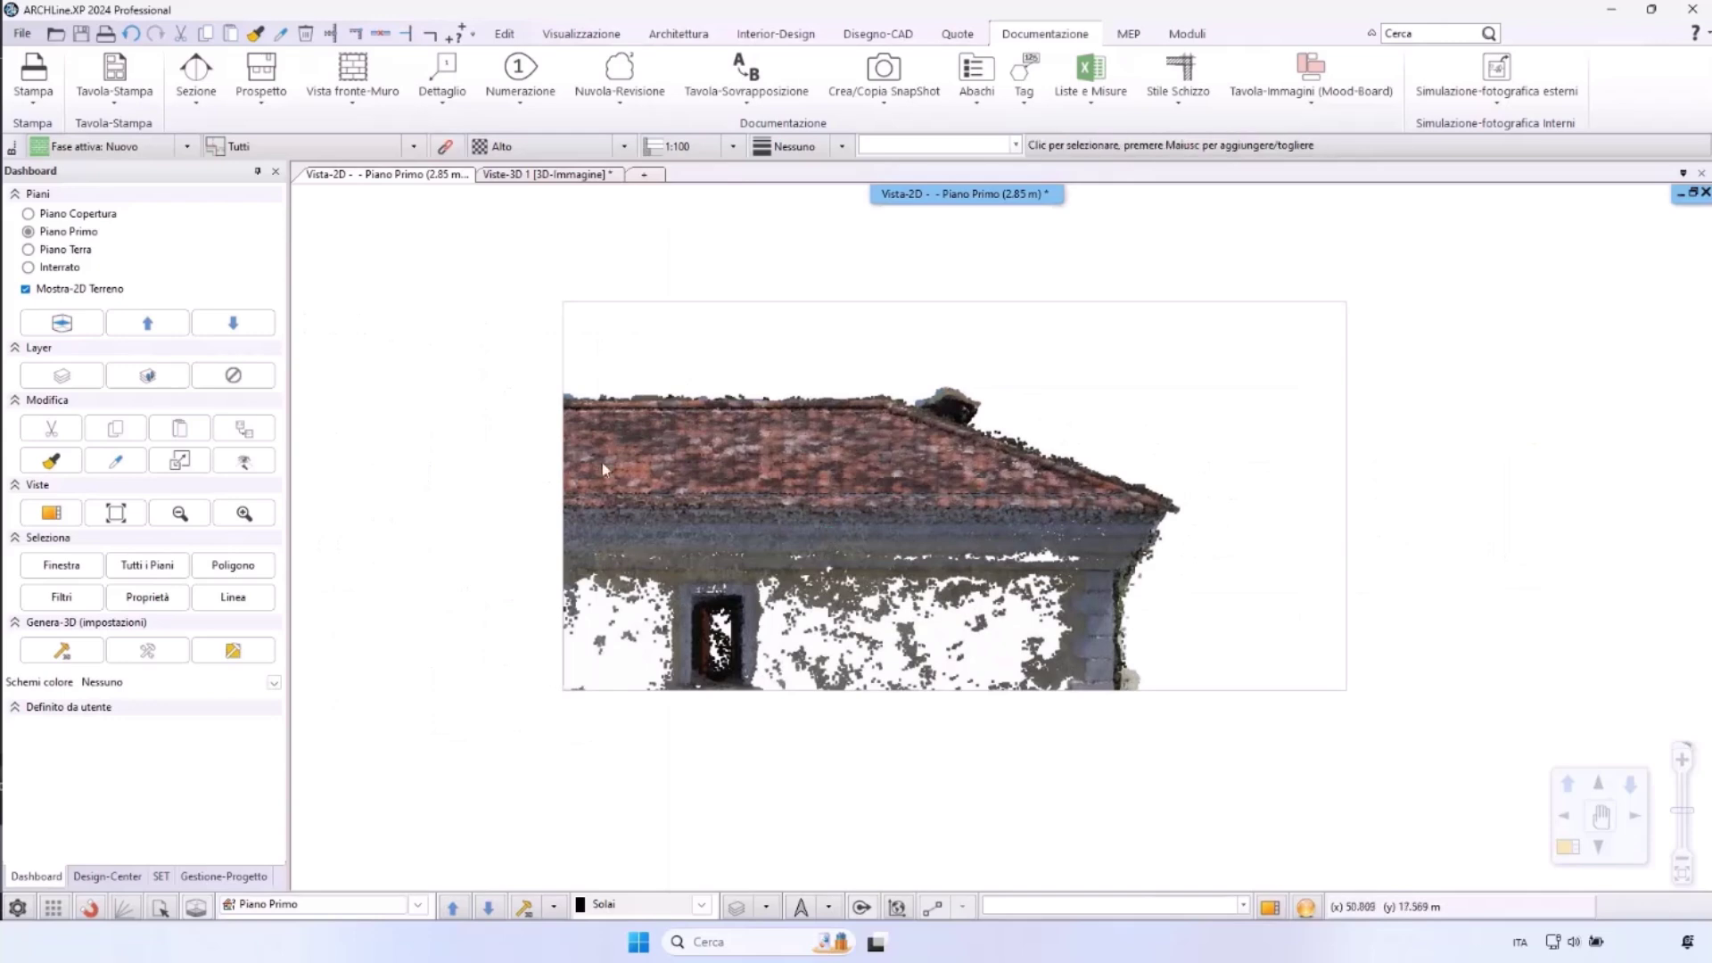
Move the facade snapshot image from the Piano Primo floor to Piano Copertura
click(561, 387)
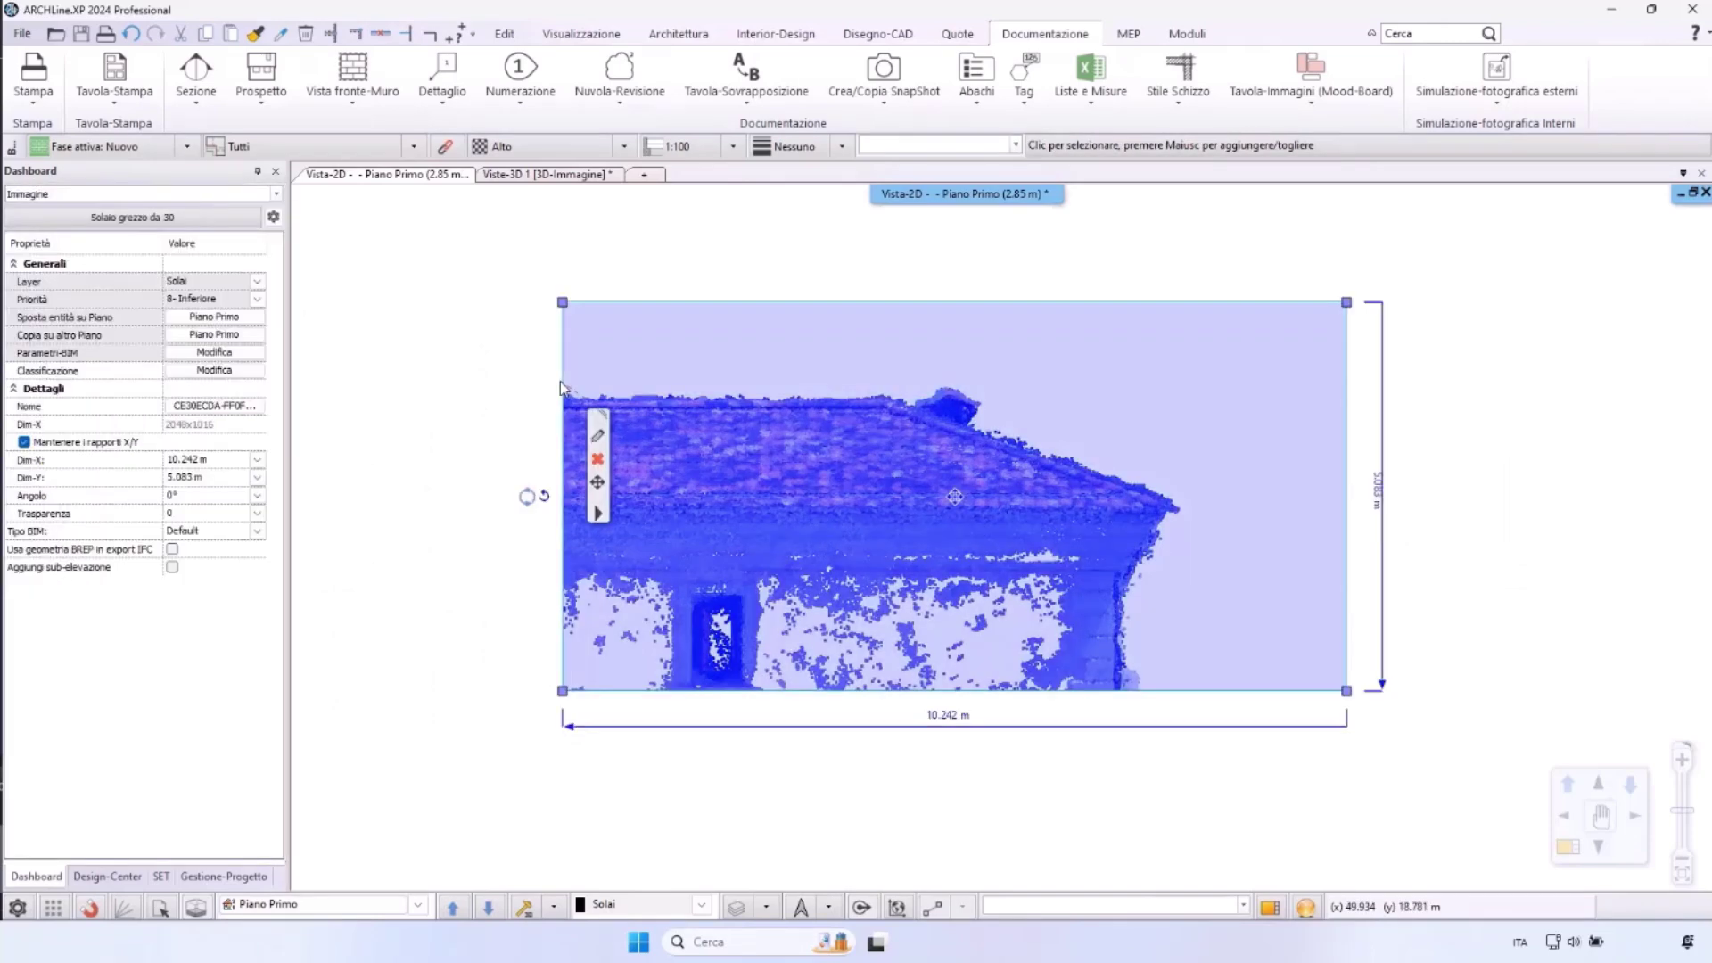
click(192, 323)
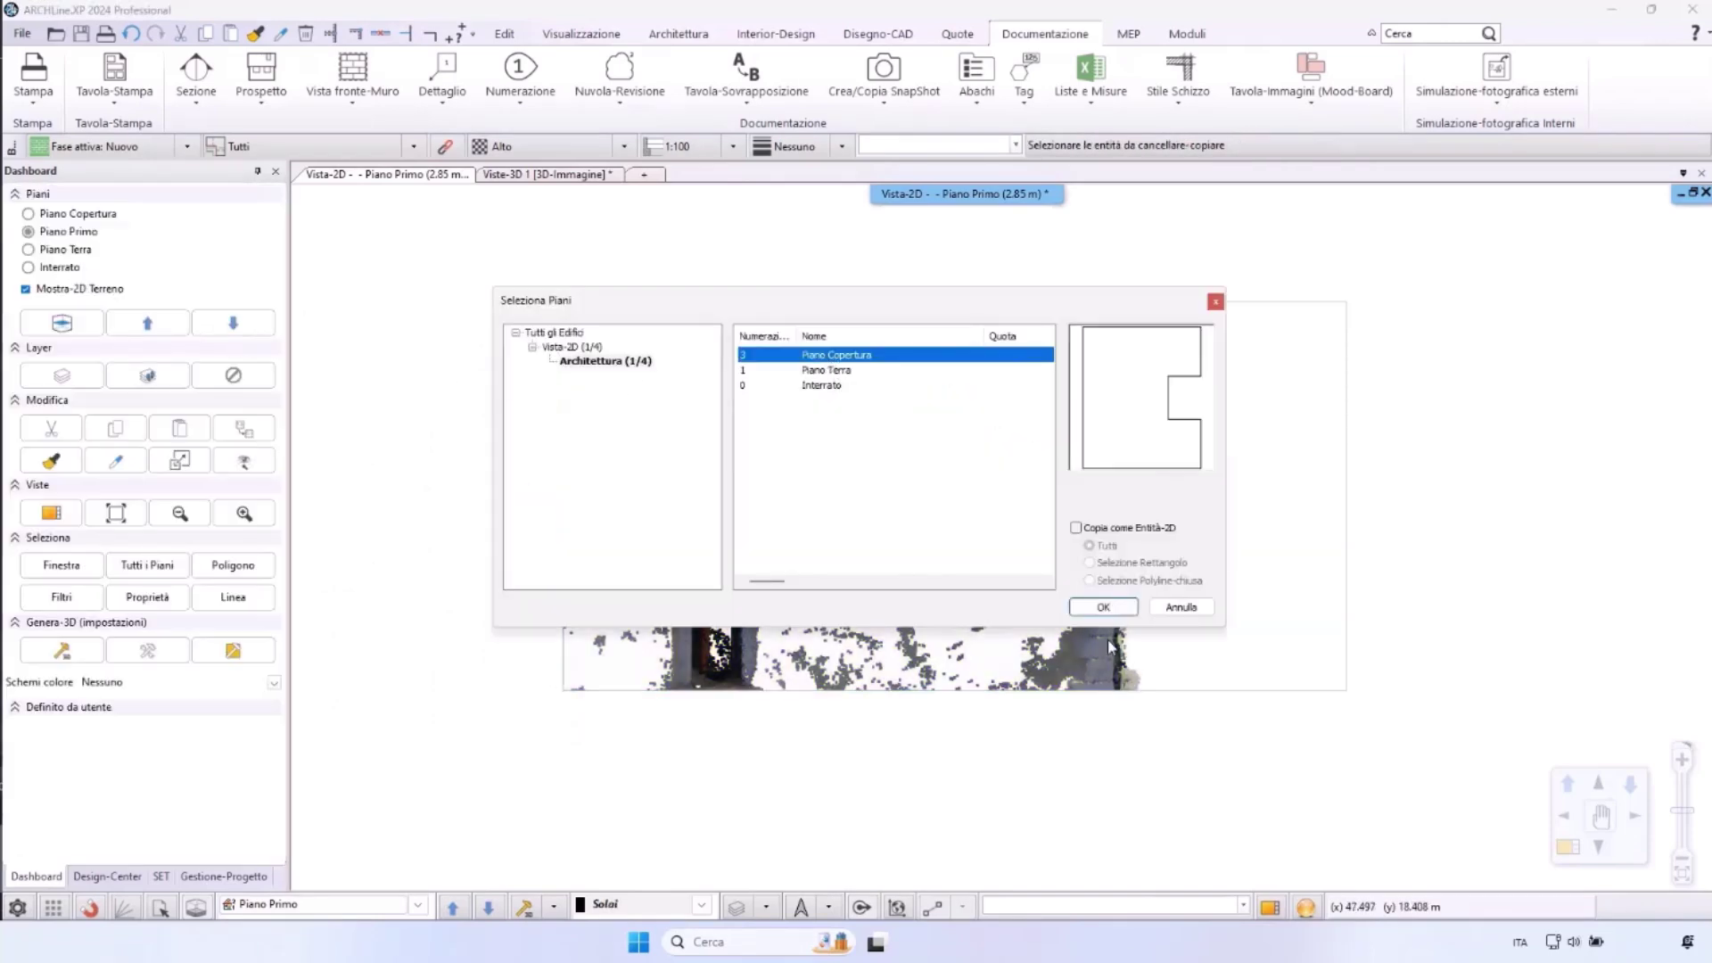
click(1104, 608)
scroll(934, 595, down, 5)
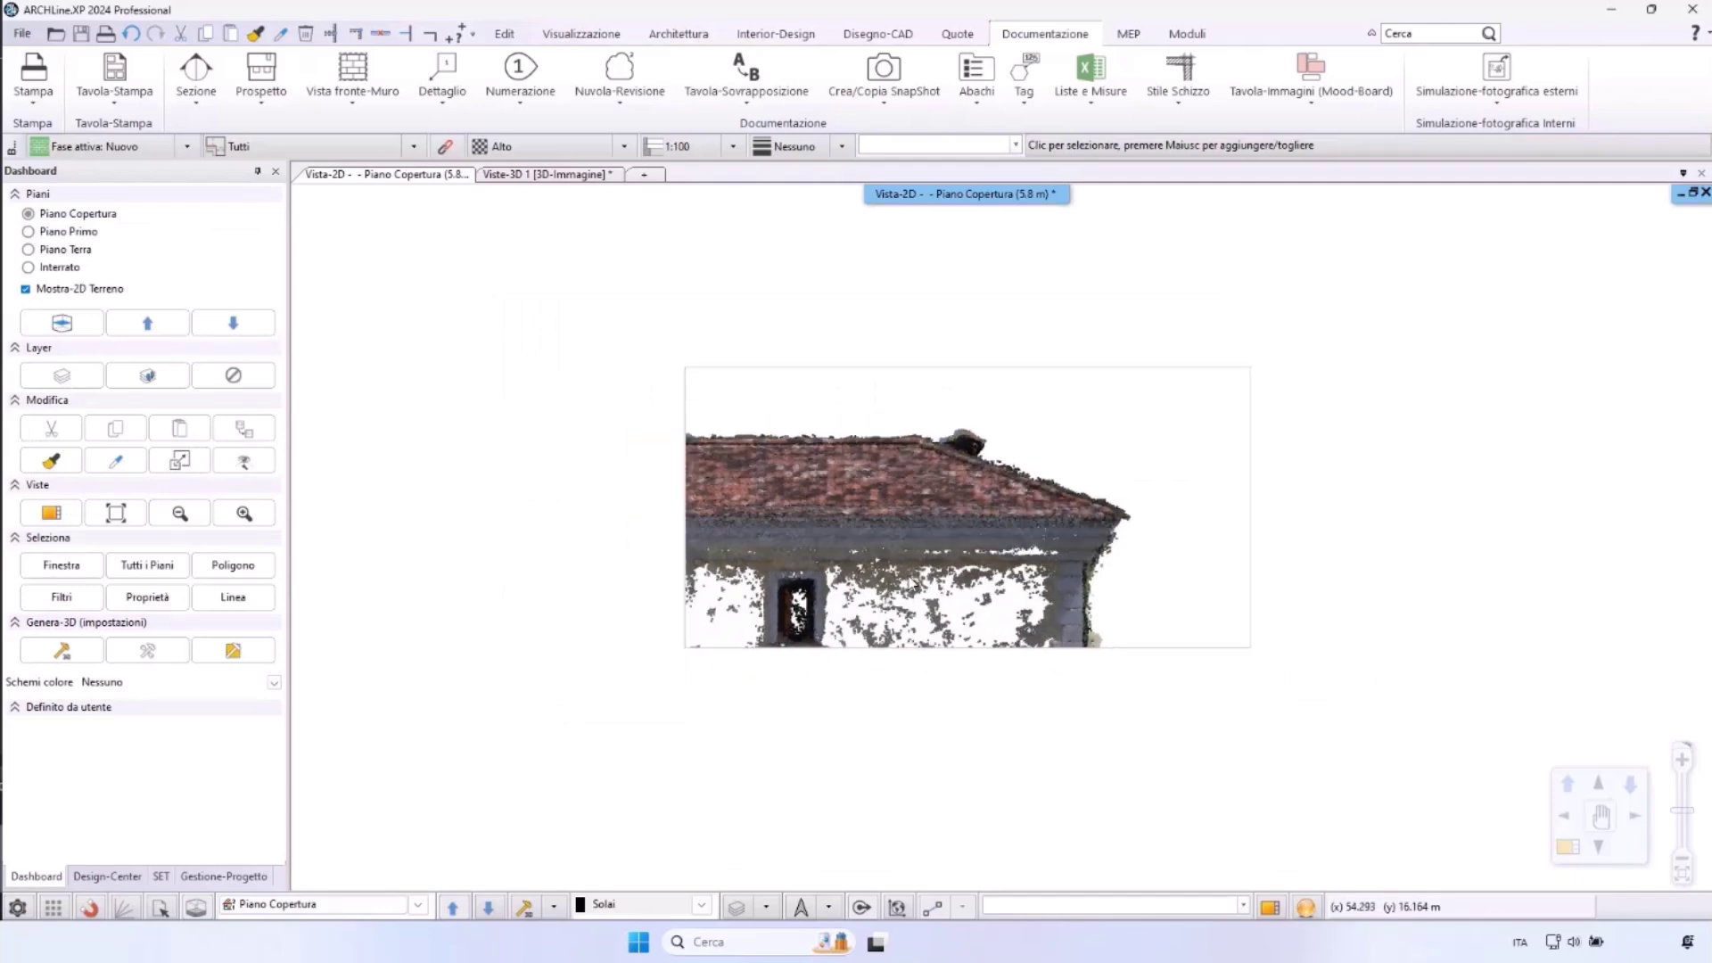
scroll(1042, 566, up, 5)
middle_drag(1126, 311, 1025, 328)
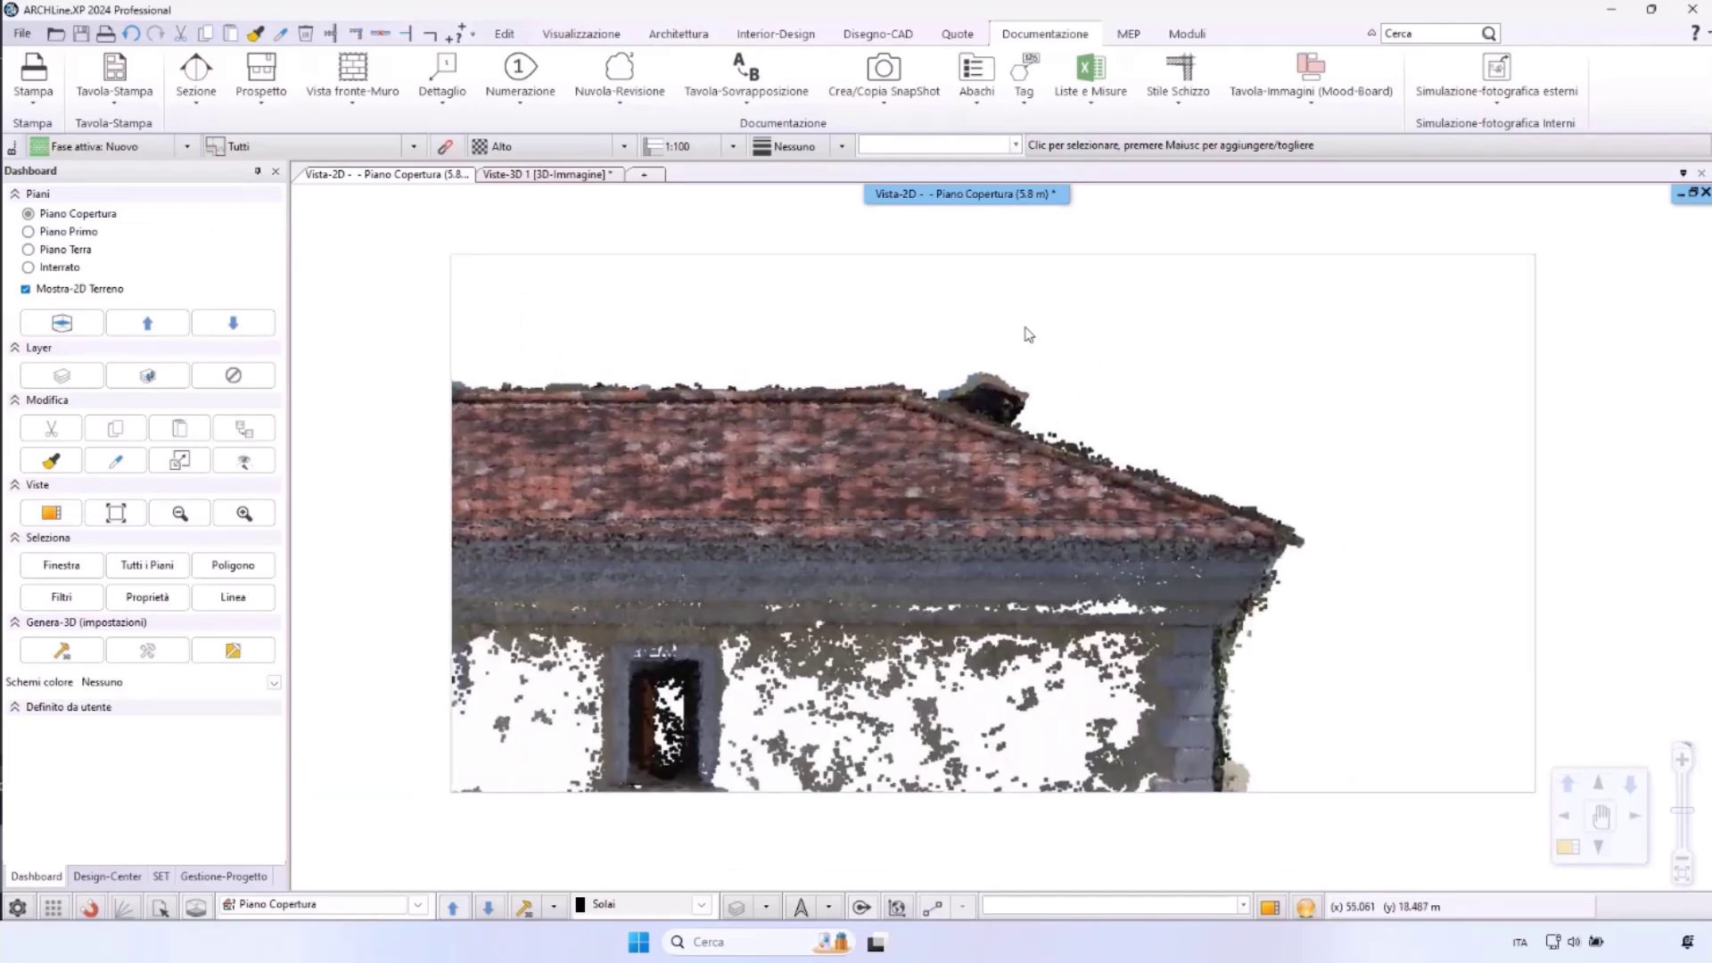
Draw a red default line over the snapshot along the sloping roof edge, from near the ridge end down to the eave
click(881, 34)
right_click(145, 67)
click(192, 73)
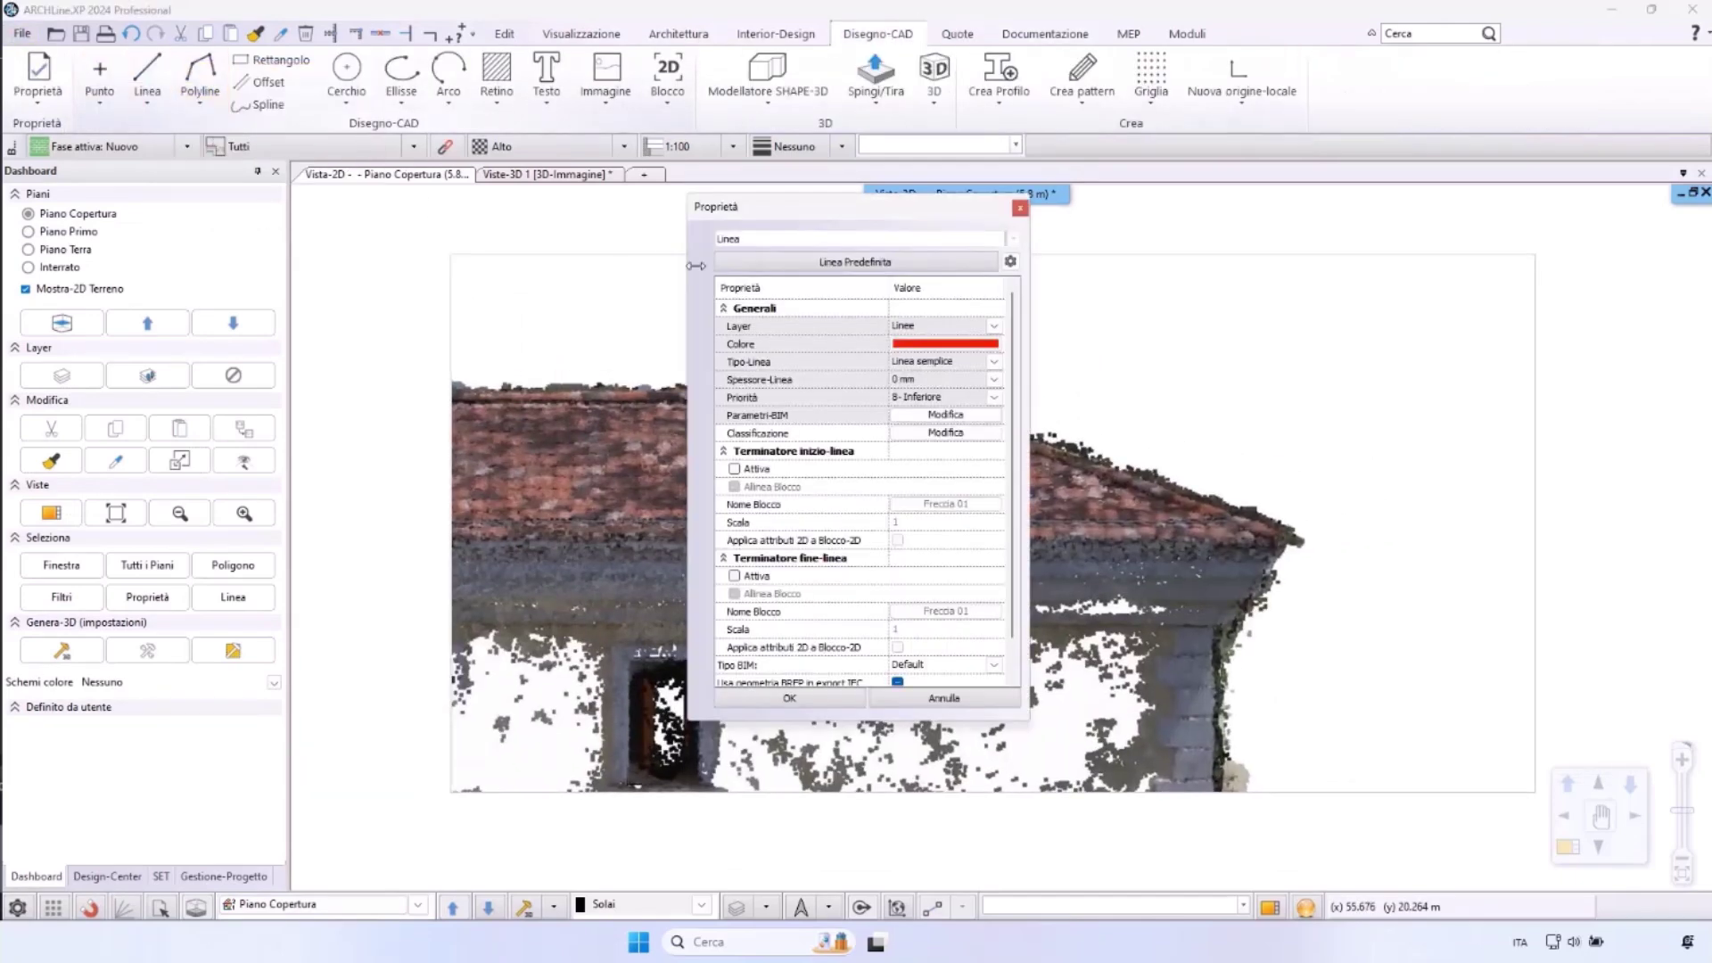
click(790, 698)
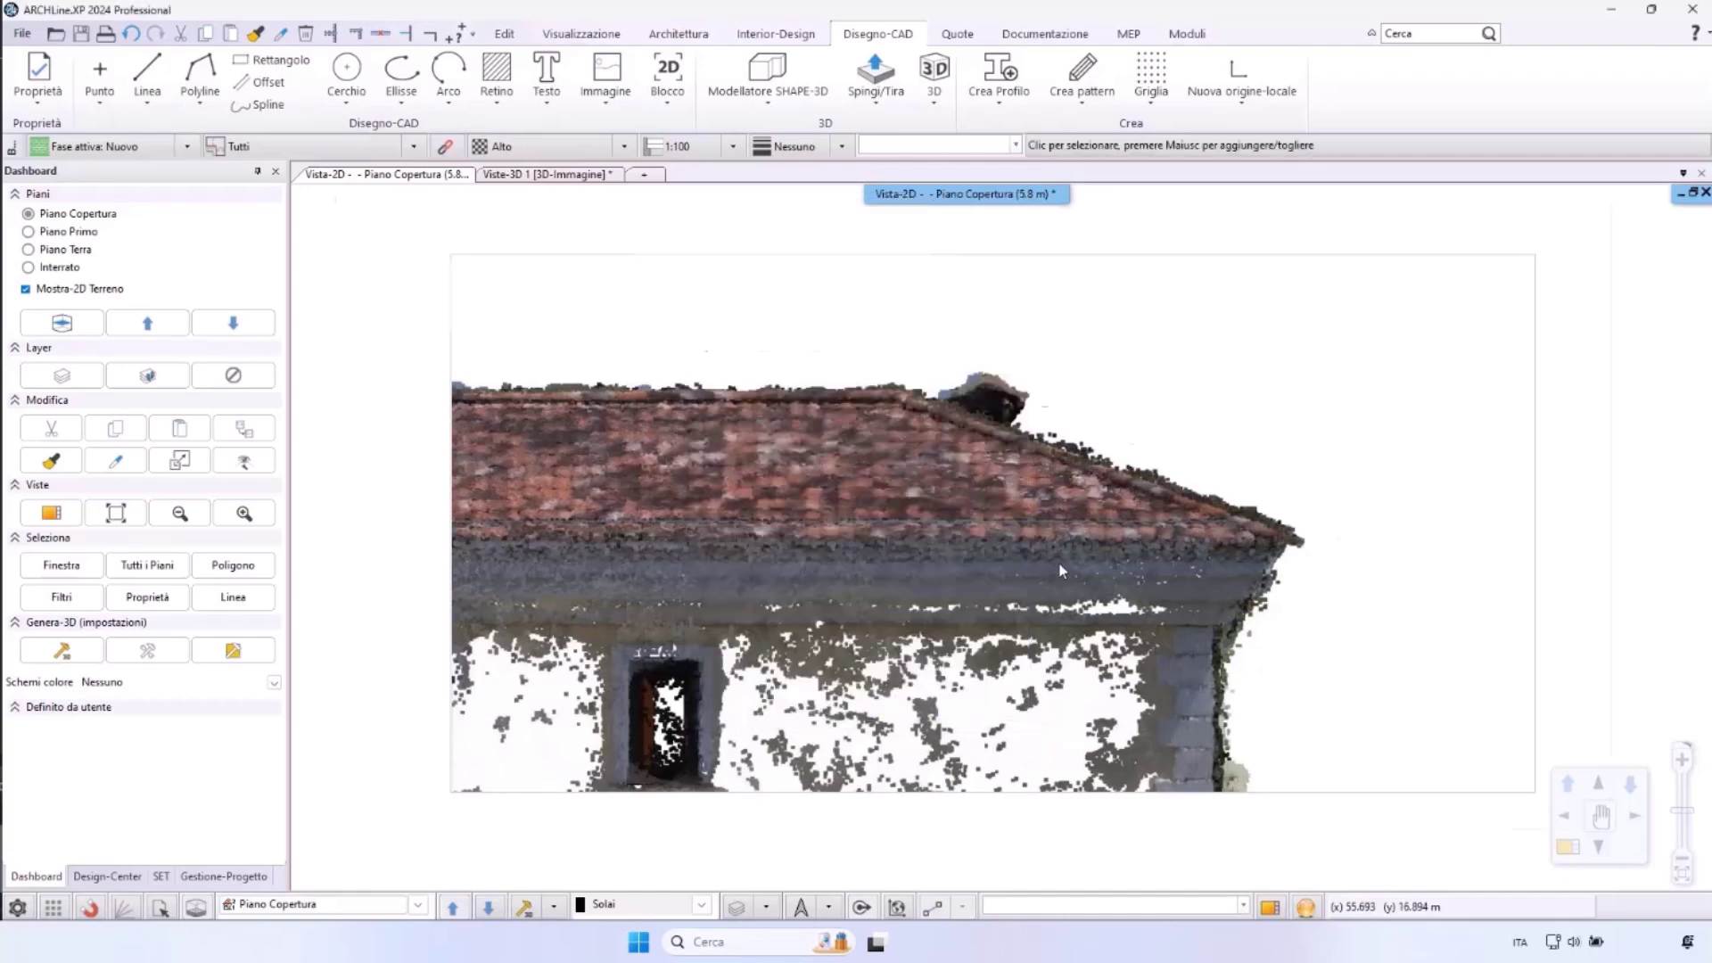
scroll(1099, 507, up, 2)
scroll(546, 569, up, 4)
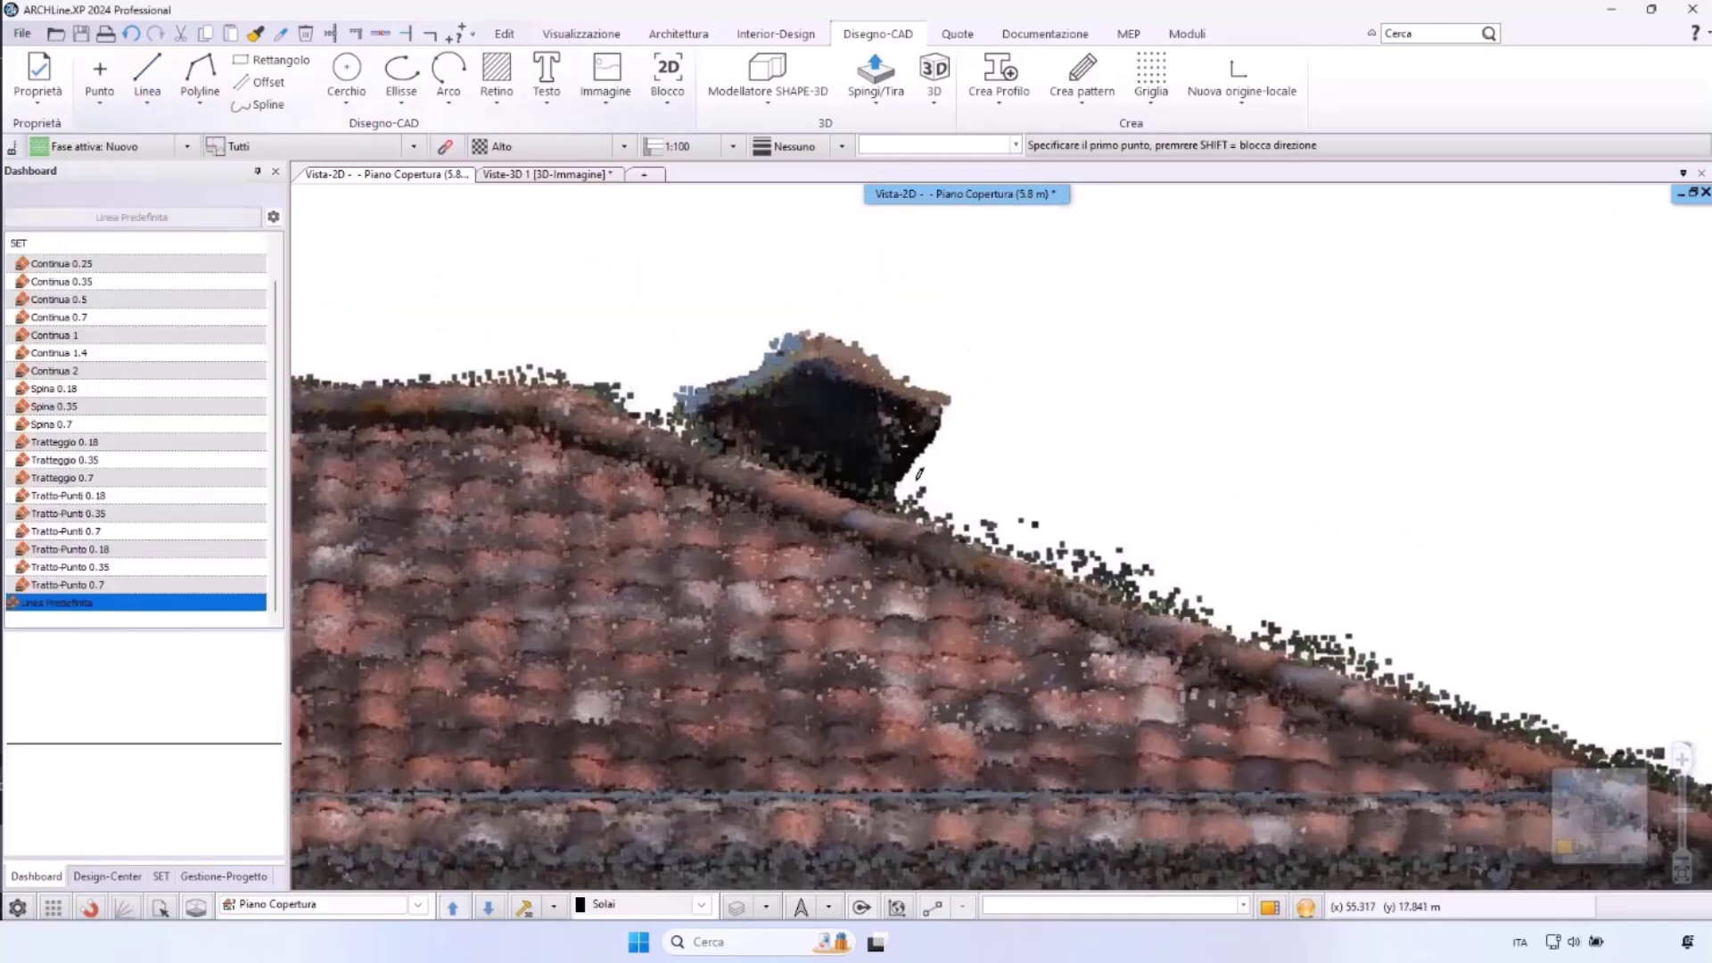
click(466, 530)
middle_drag(1623, 878, 976, 488)
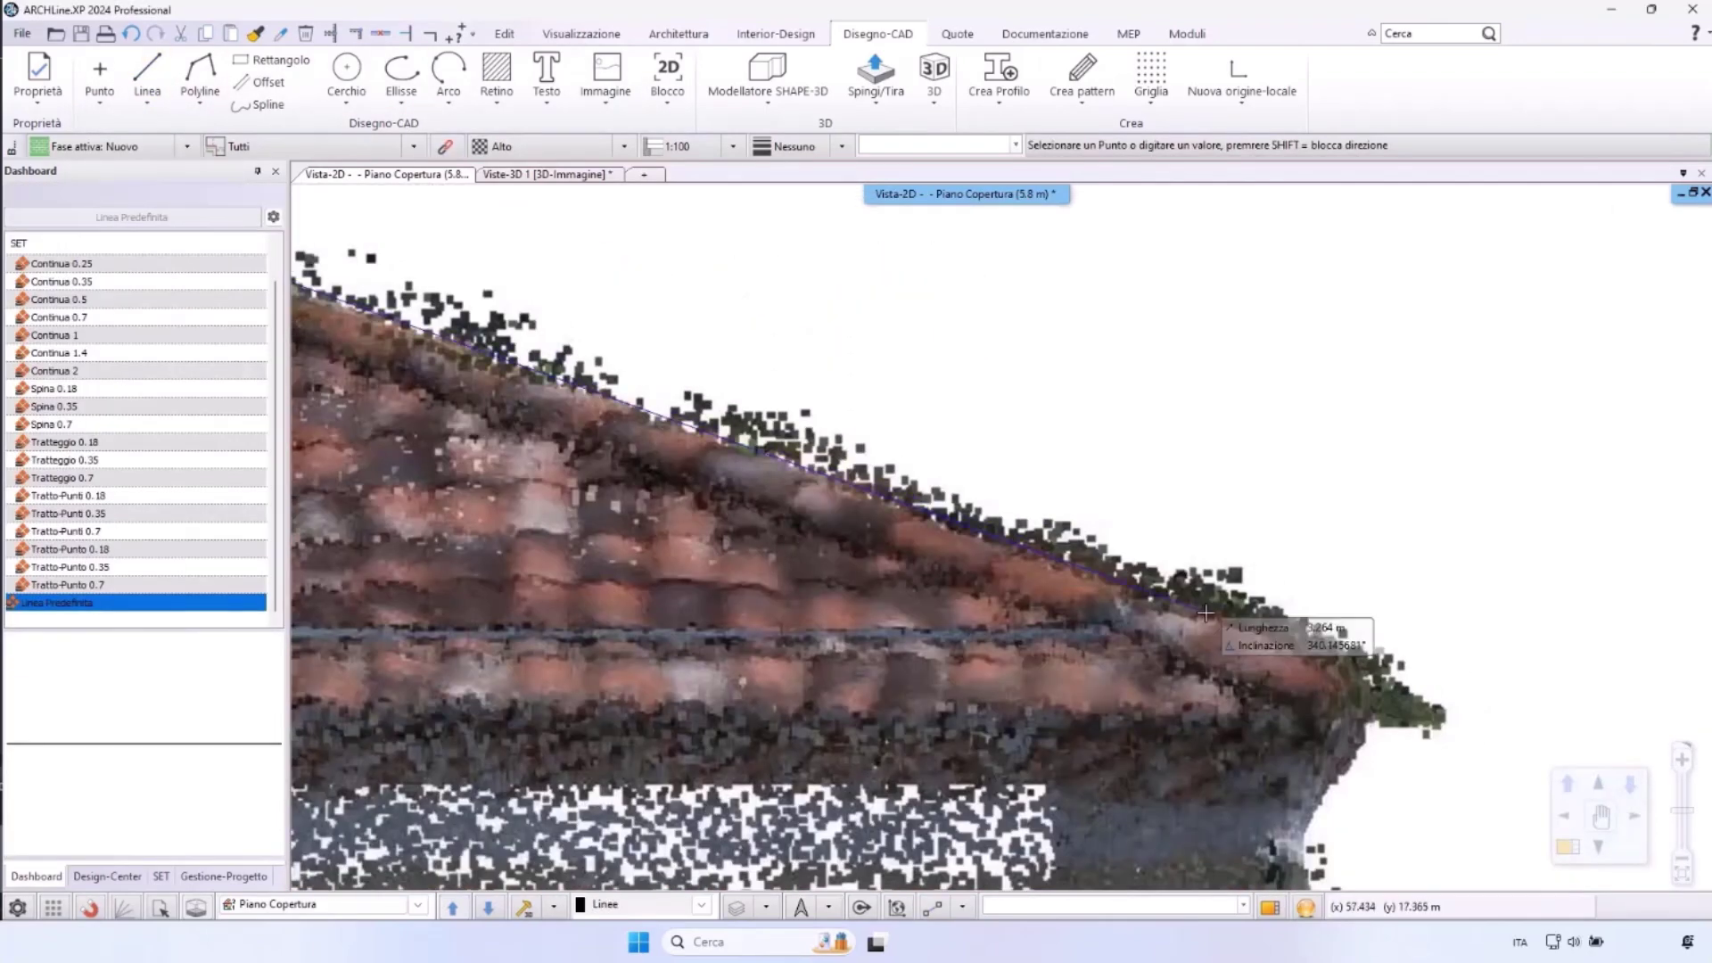
click(1335, 660)
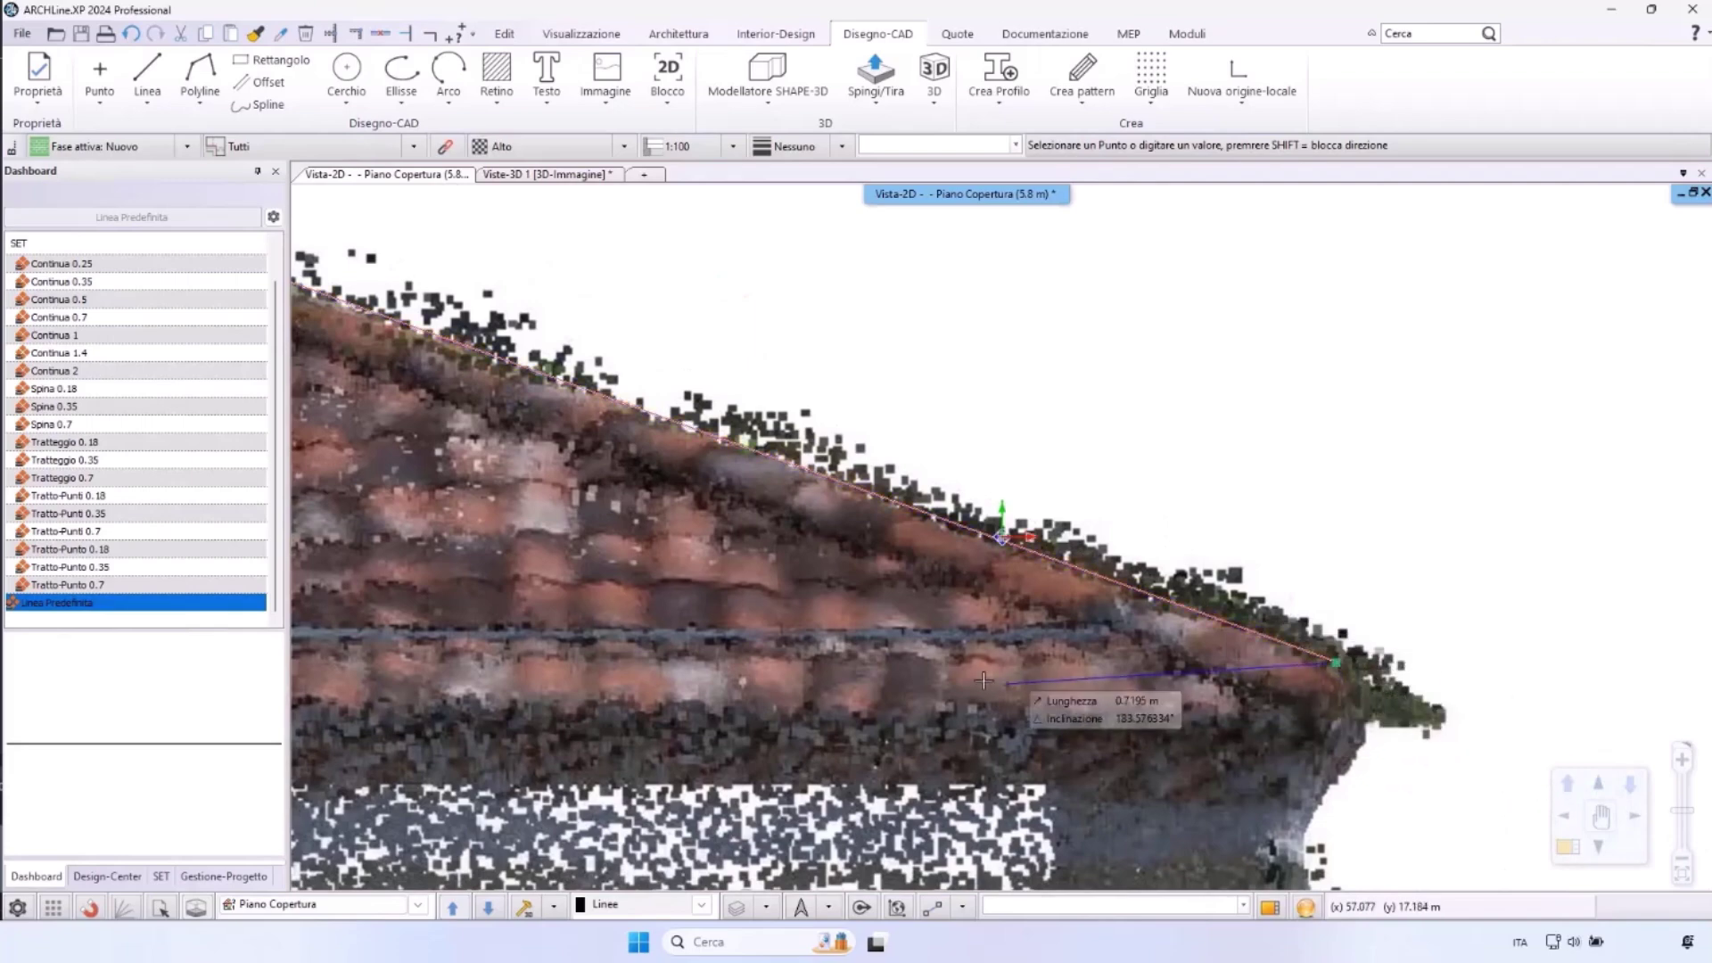
Draw a horizontal line leftward from the eave end of the slope line and finish the line command
scroll(464, 683, up, 2)
click(697, 639)
key(Return)
scroll(856, 535, down, 2)
middle_drag(860, 530, 770, 601)
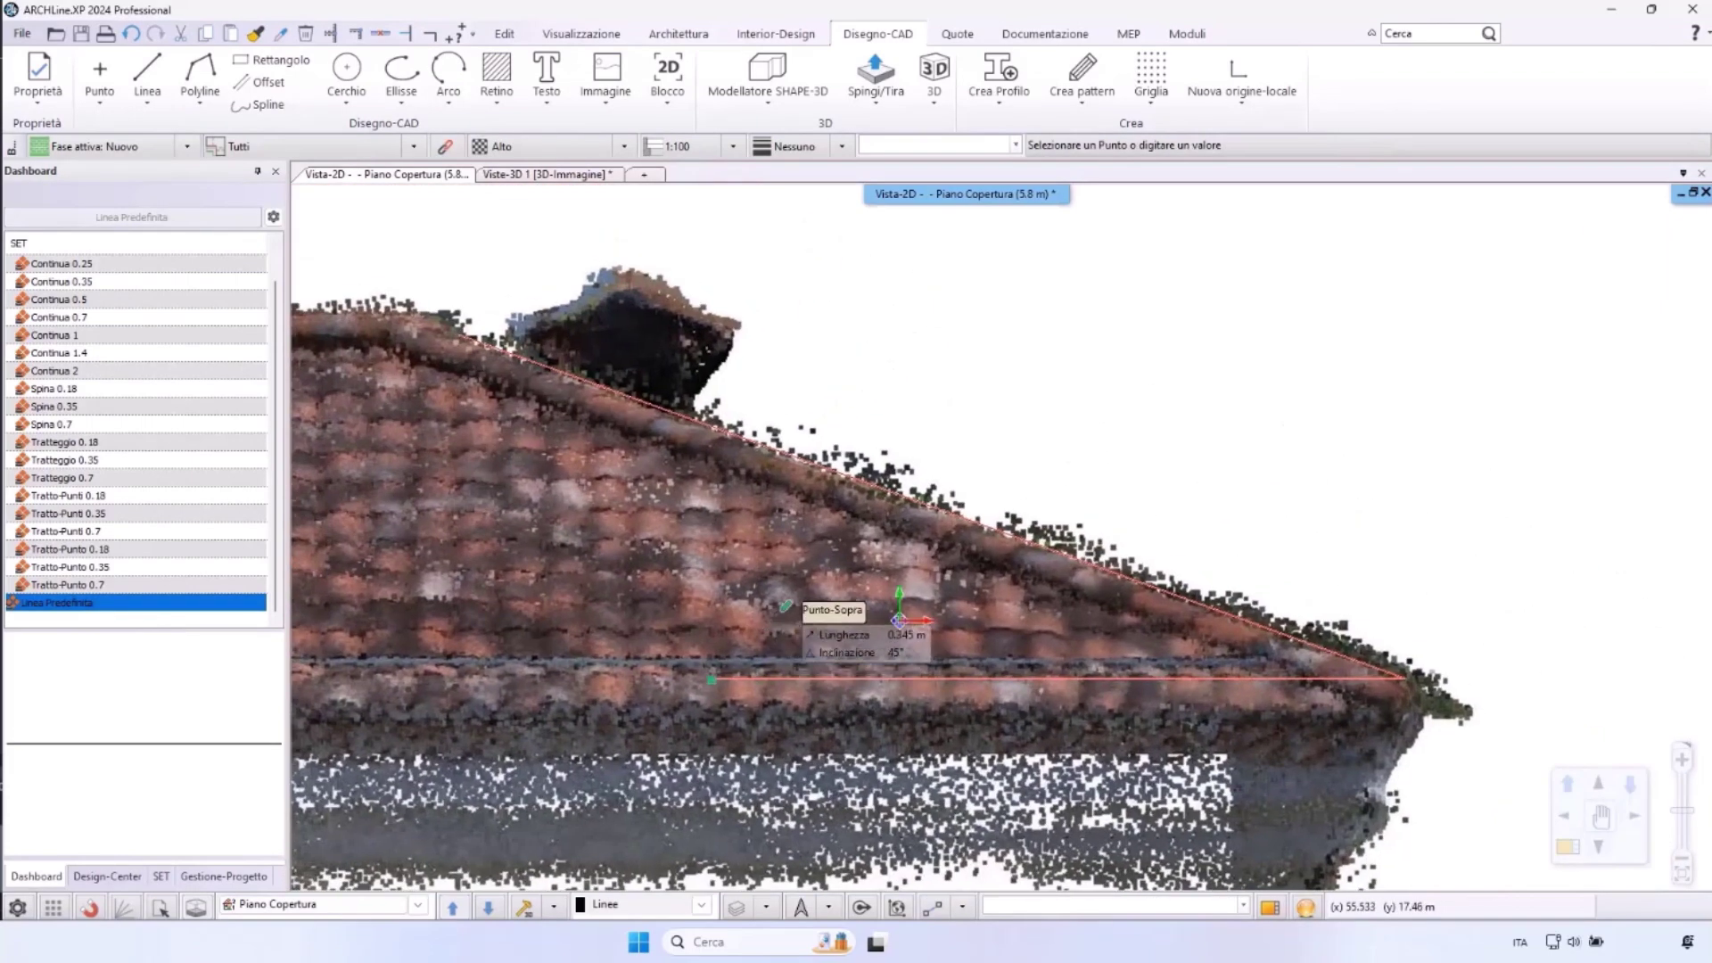
key(Return)
key(Escape)
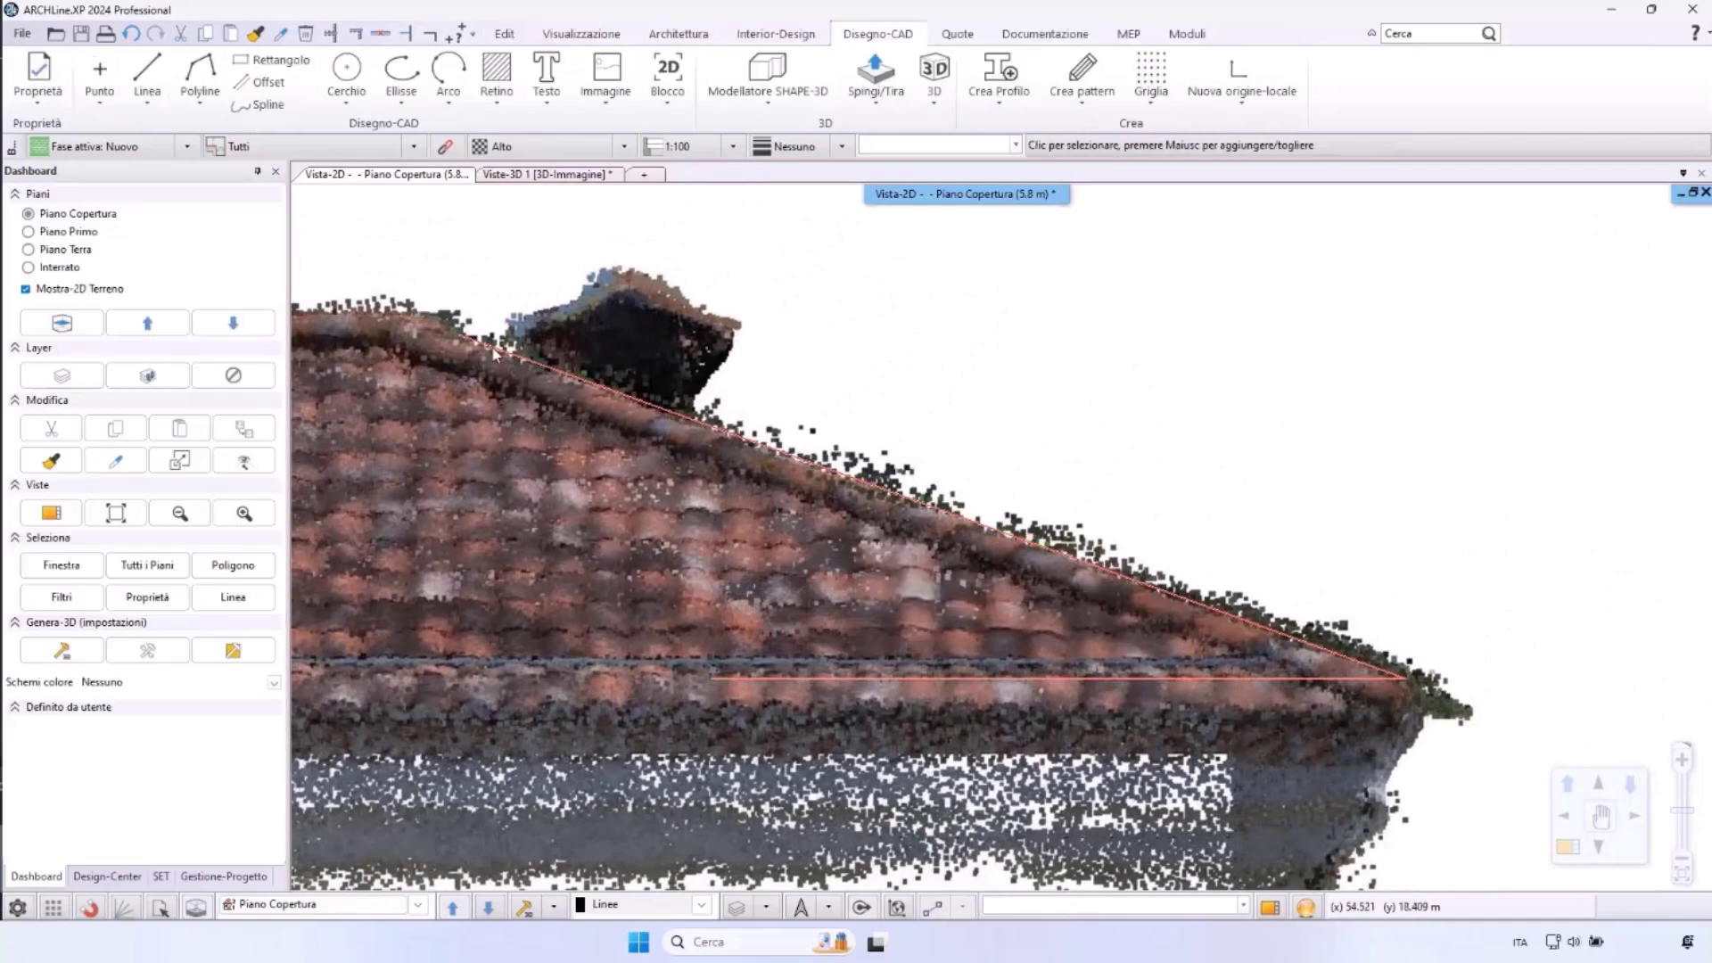
Dimension the angle between the roof slope line and the horizontal line
click(957, 33)
click(839, 80)
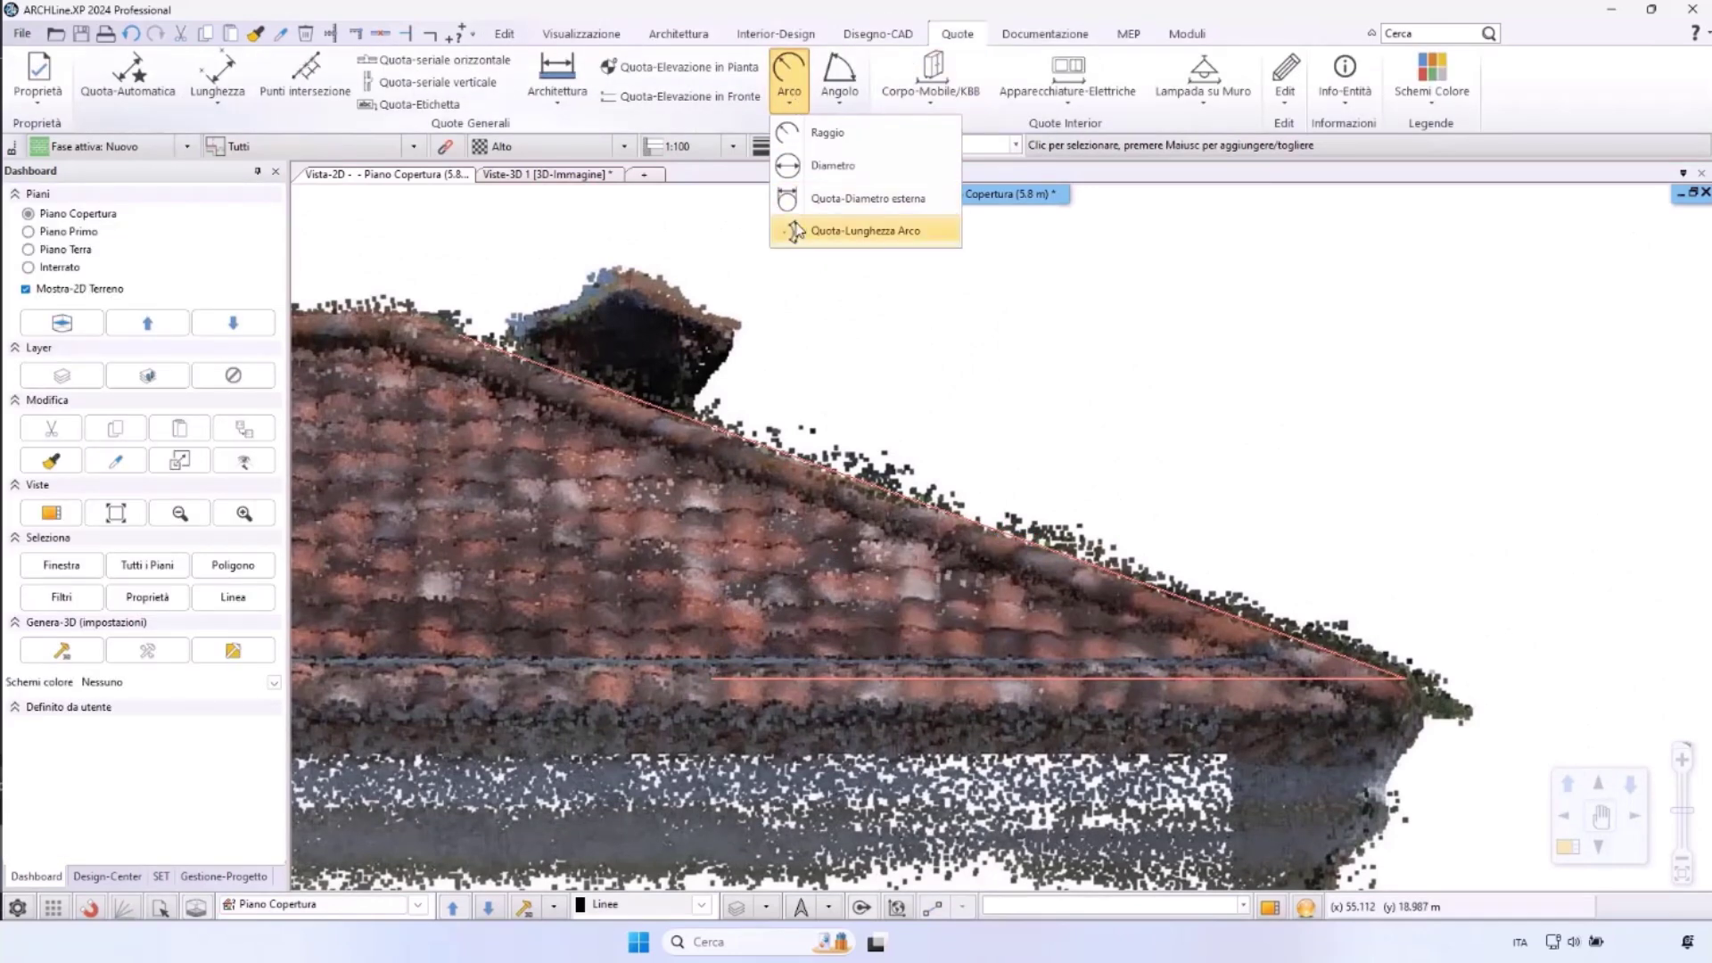
click(862, 135)
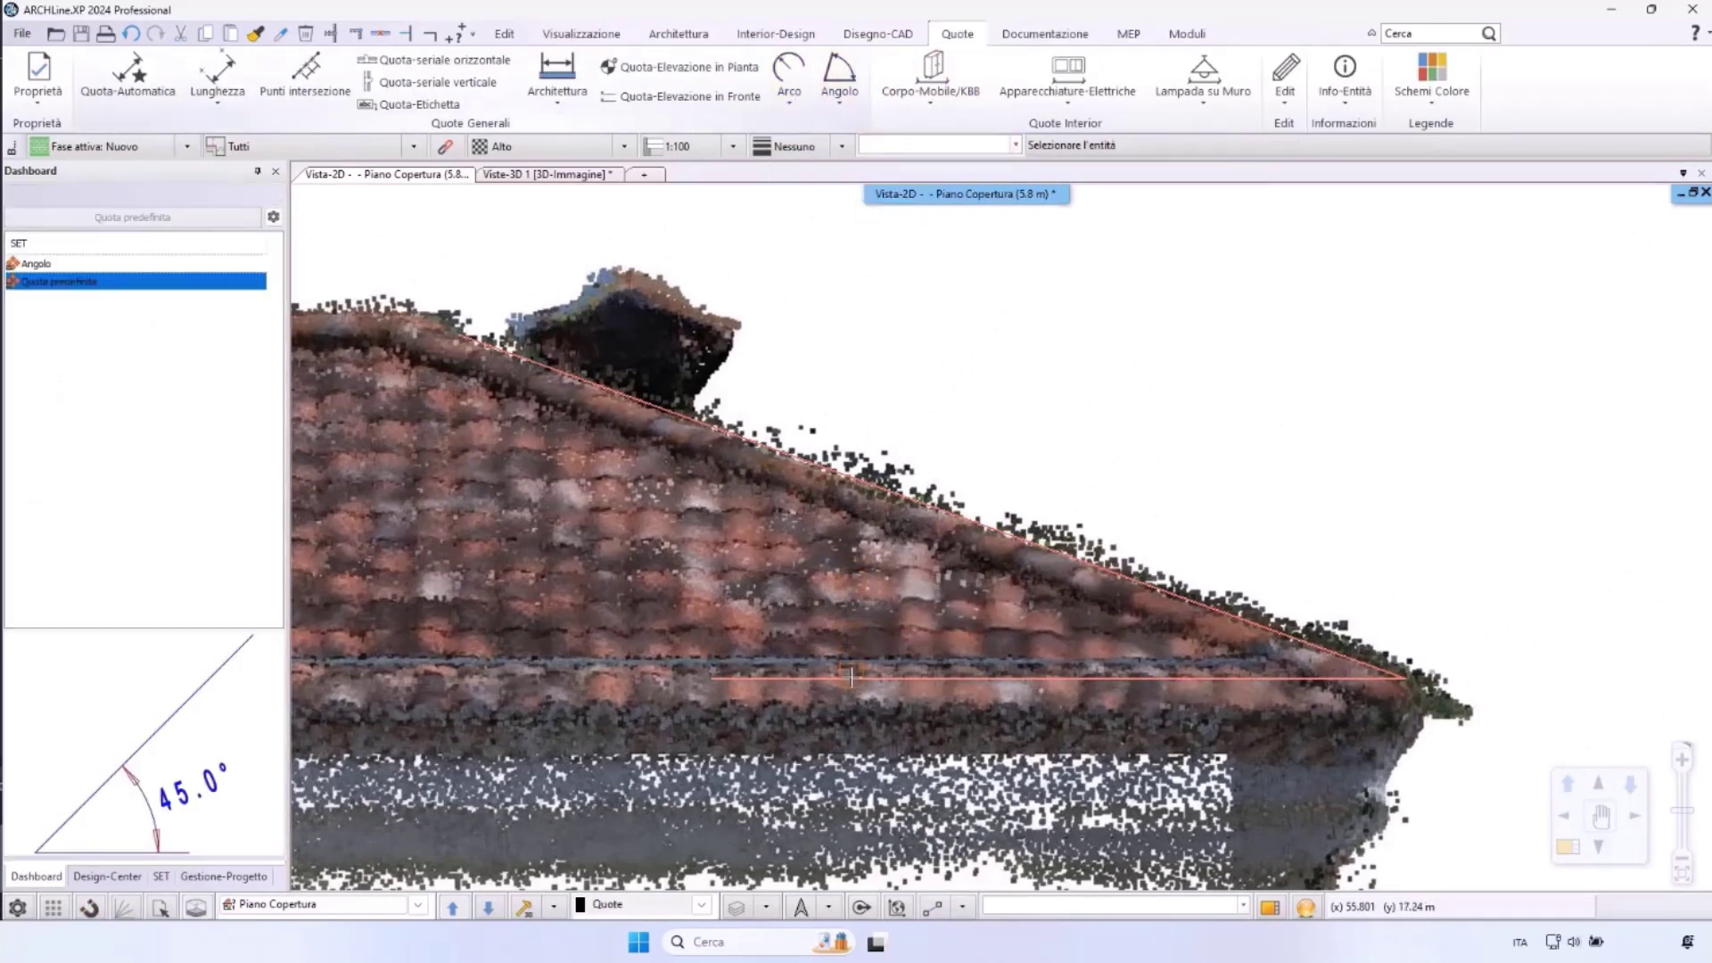
click(921, 496)
click(819, 538)
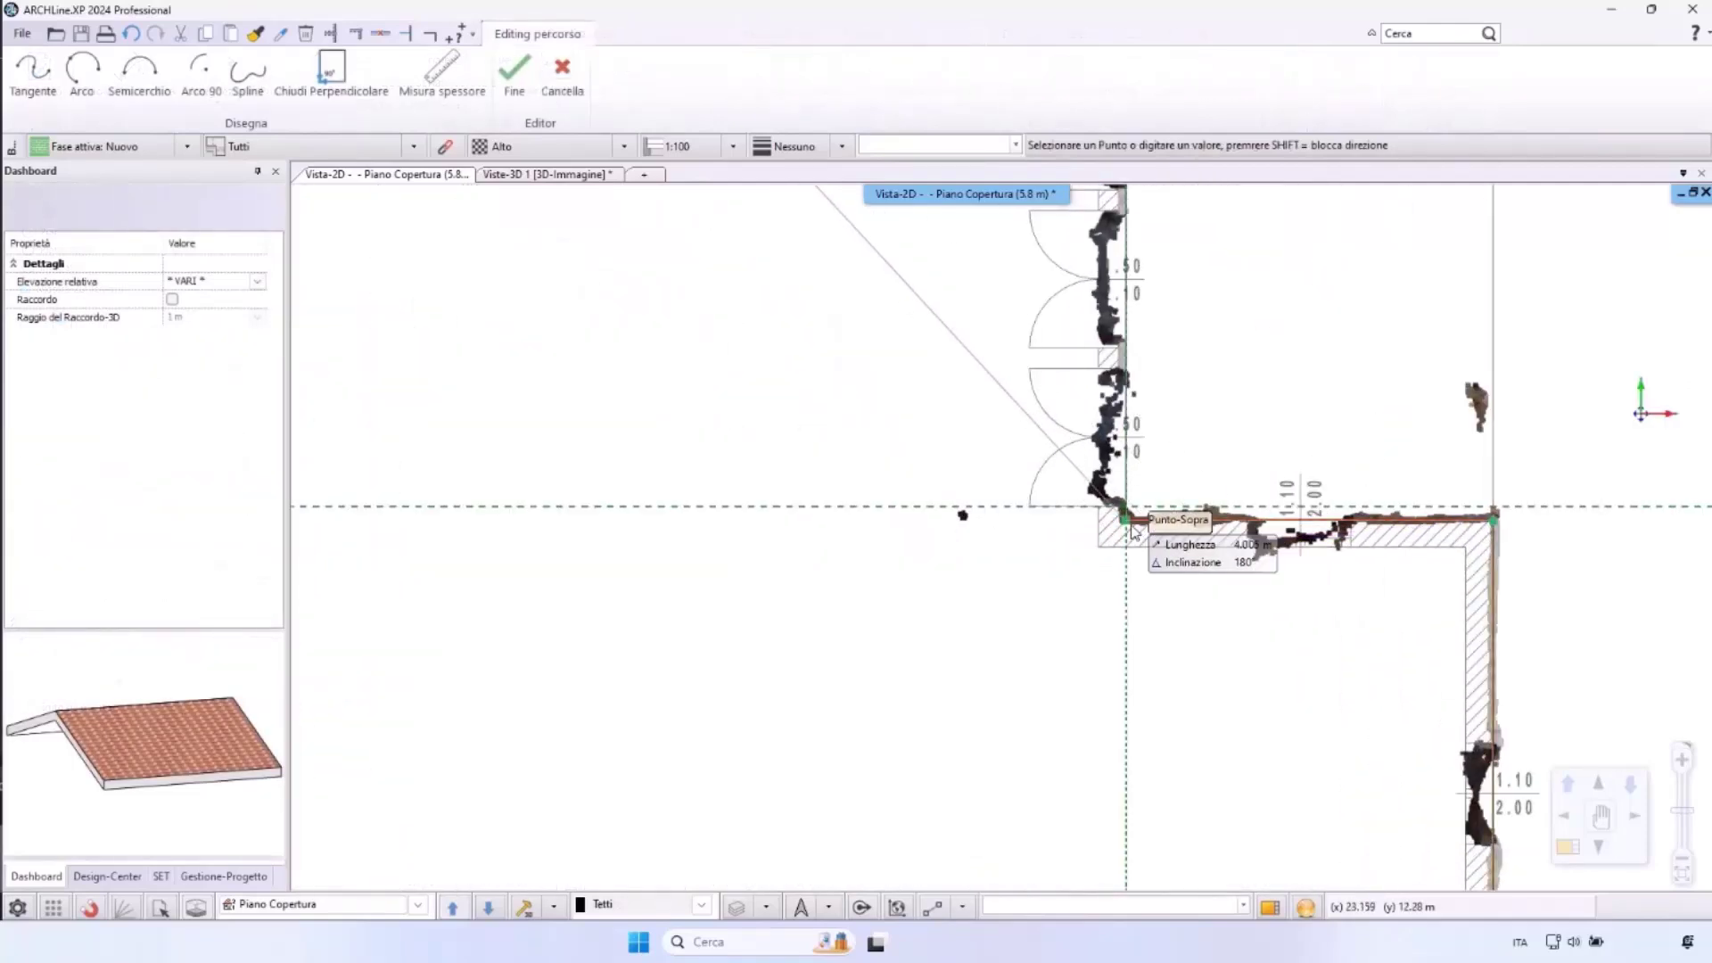
Trace the remaining roof outline along the outer wall corners of the recess and main block, and complete the hip roof
click(1127, 518)
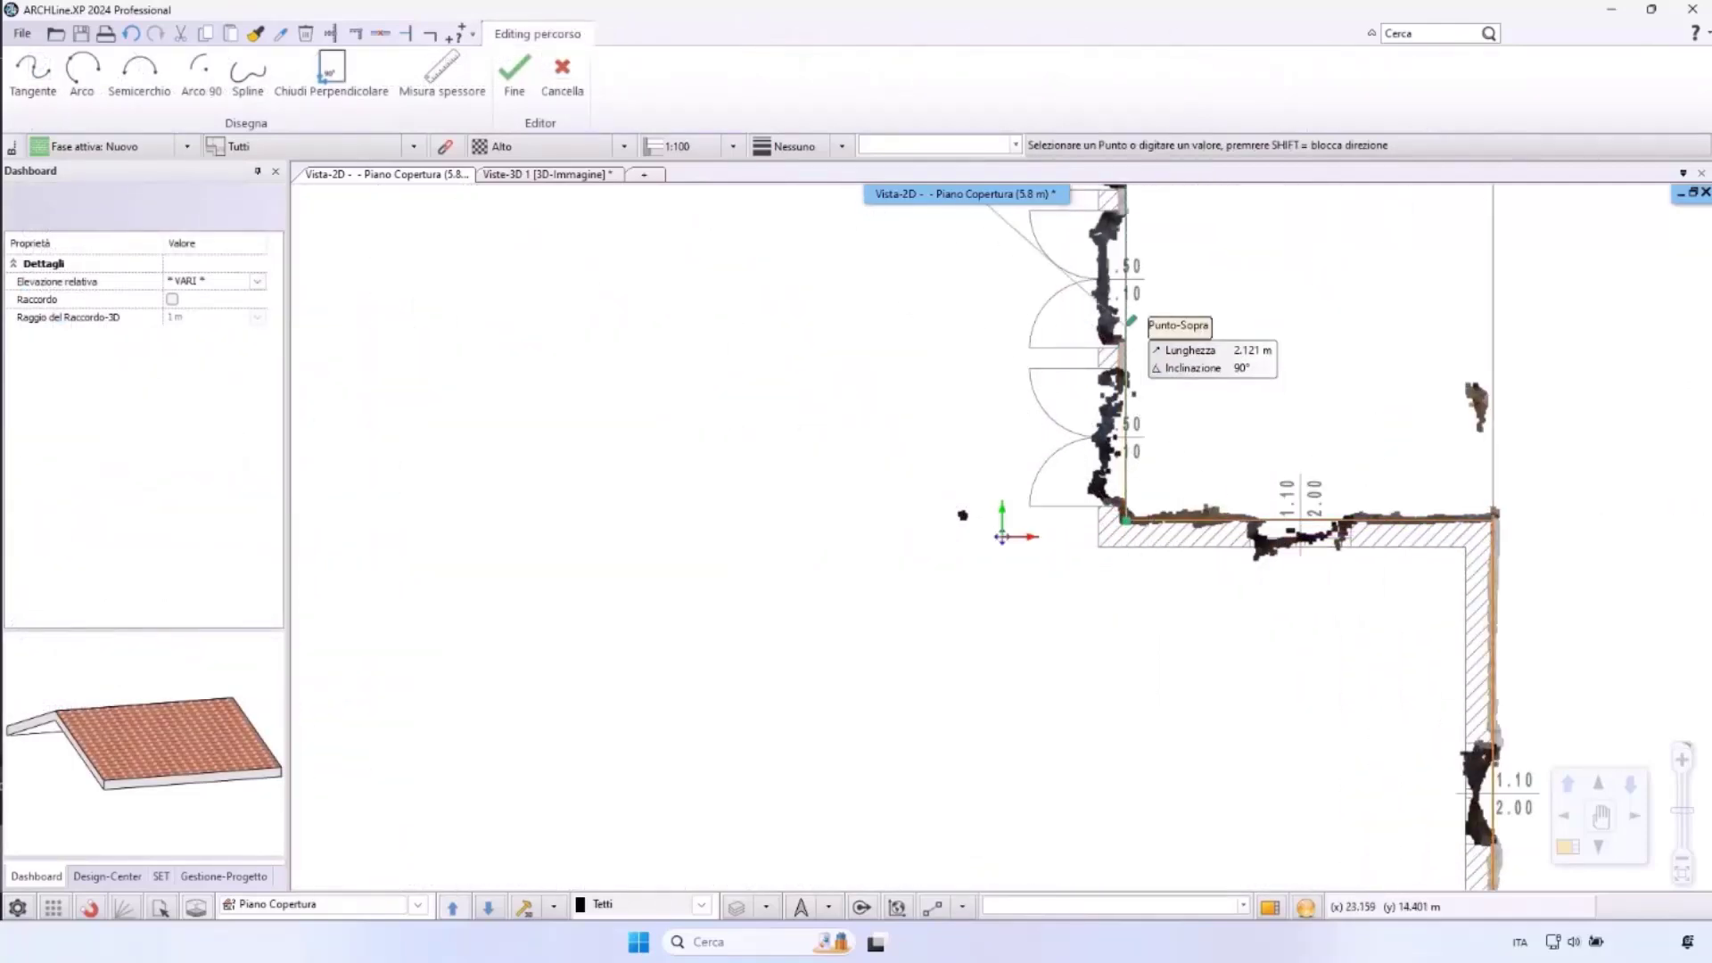
middle_drag(1132, 321, 1039, 642)
click(1017, 433)
click(1385, 432)
middle_drag(1361, 208, 1295, 768)
click(1320, 432)
scroll(1158, 566, down, 3)
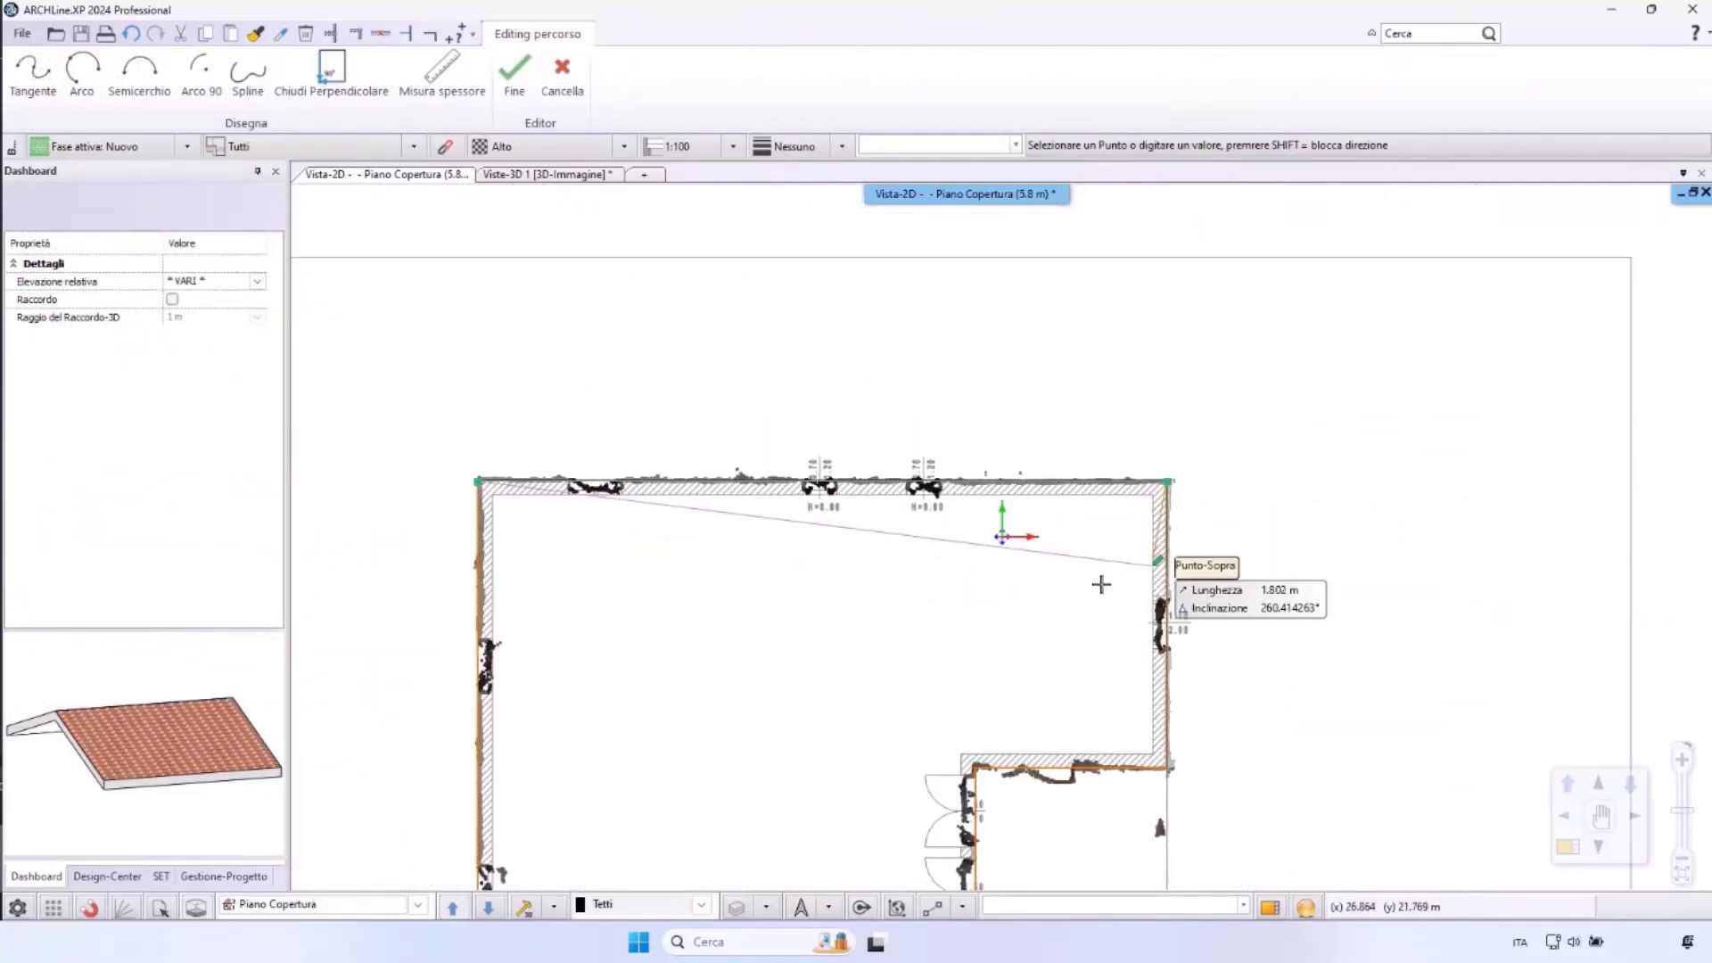
key(Return)
middle_drag(927, 756, 930, 678)
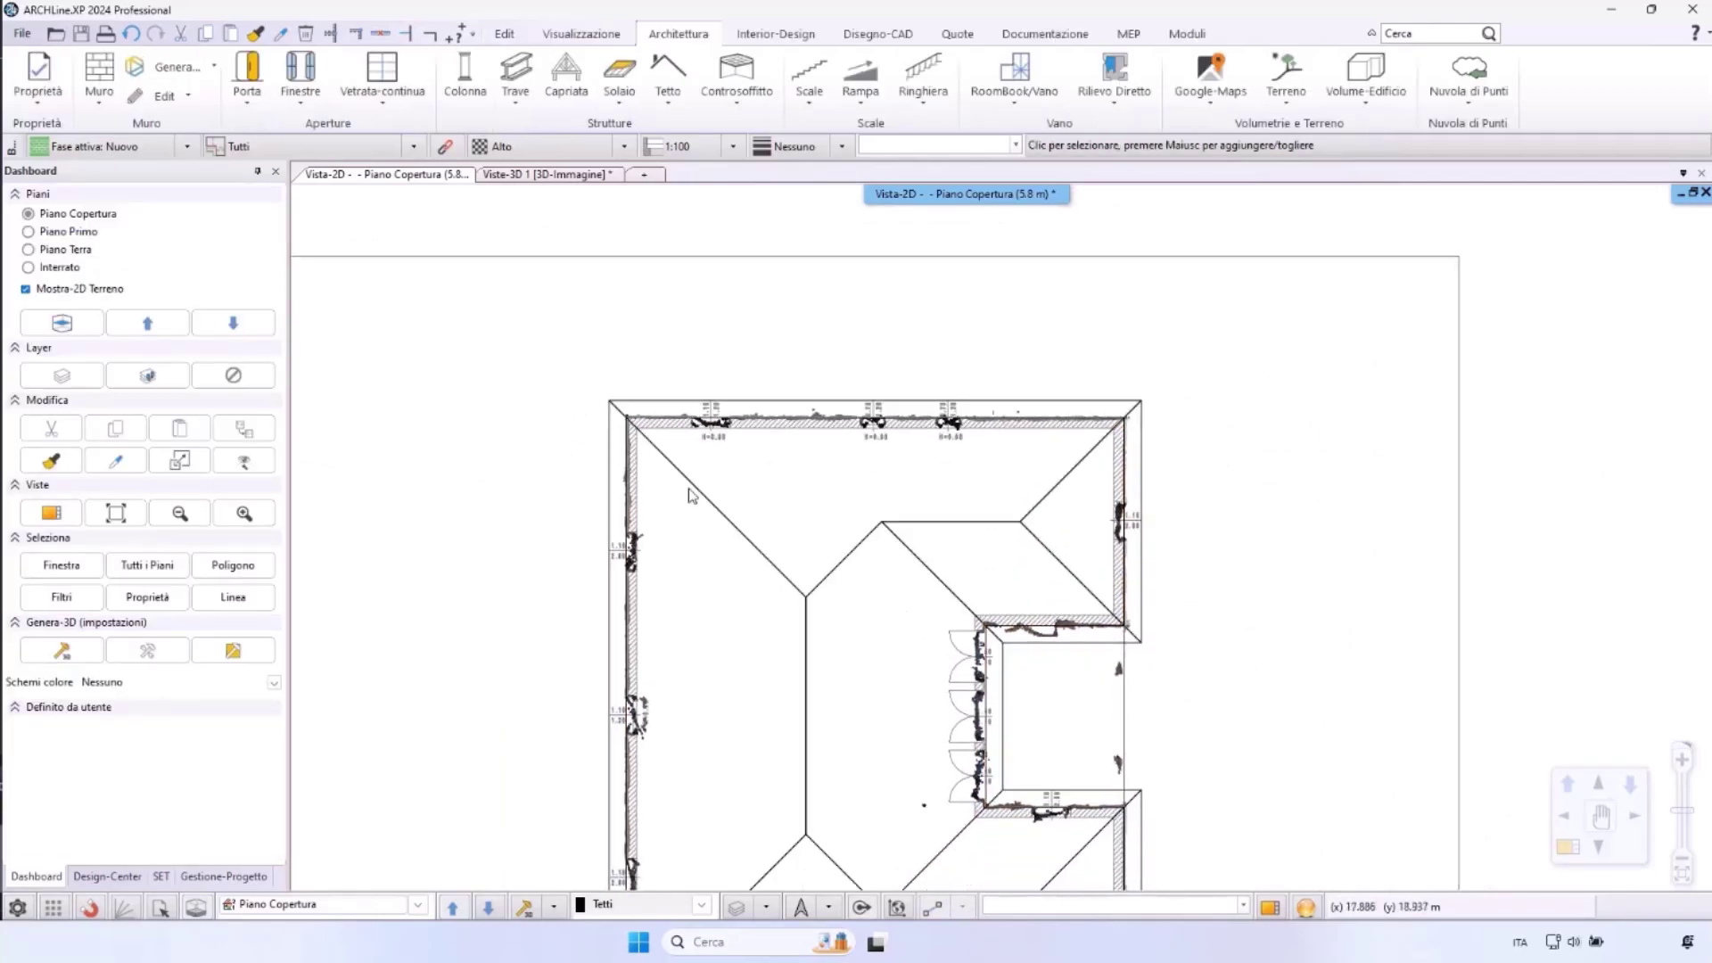
In the 3D view, move the roof straight down about 2.33 m to meet the ridge in the point cloud
click(547, 176)
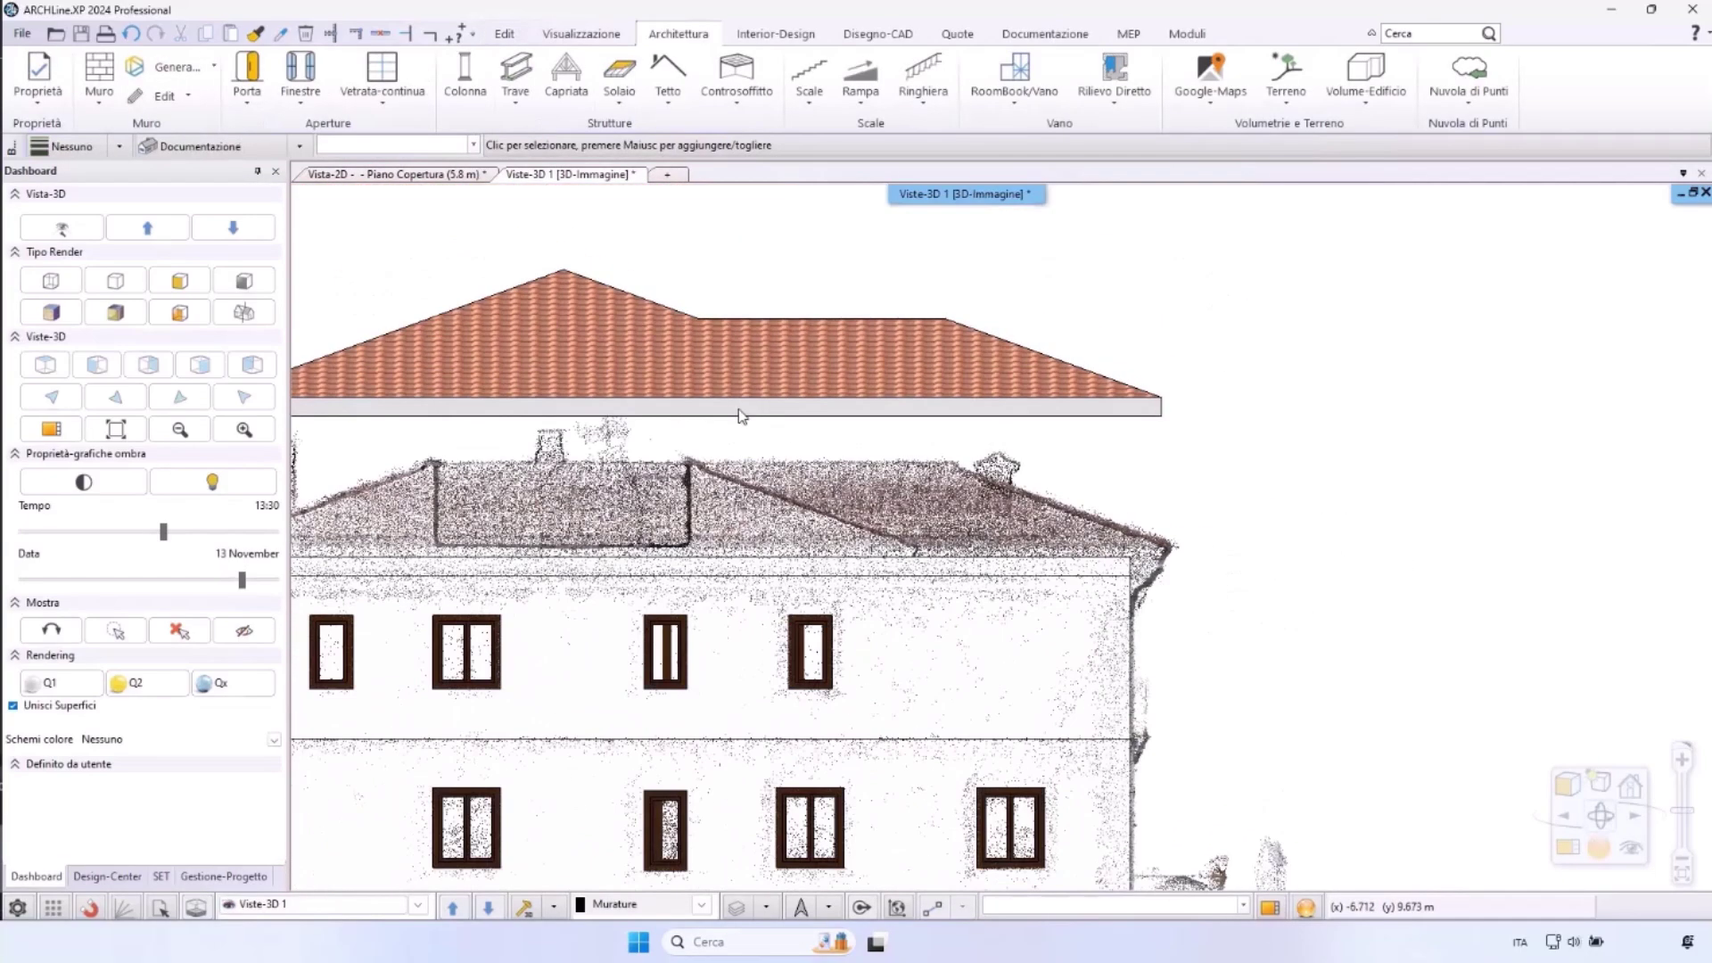
click(907, 348)
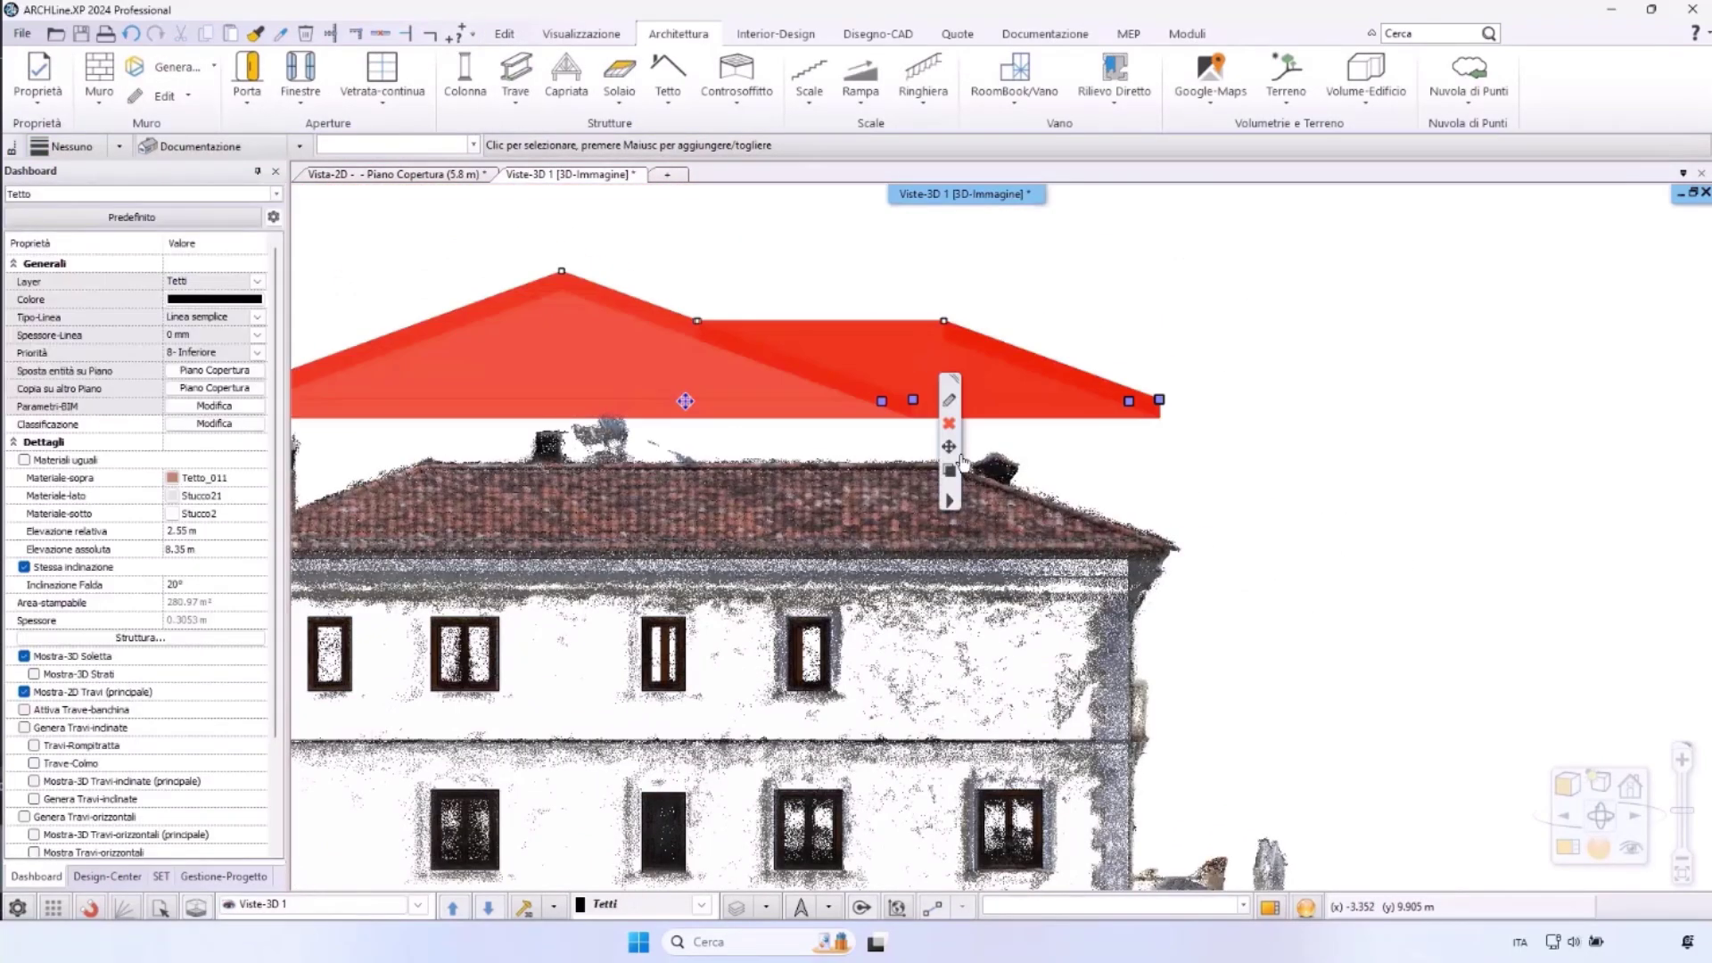
click(950, 448)
click(1025, 711)
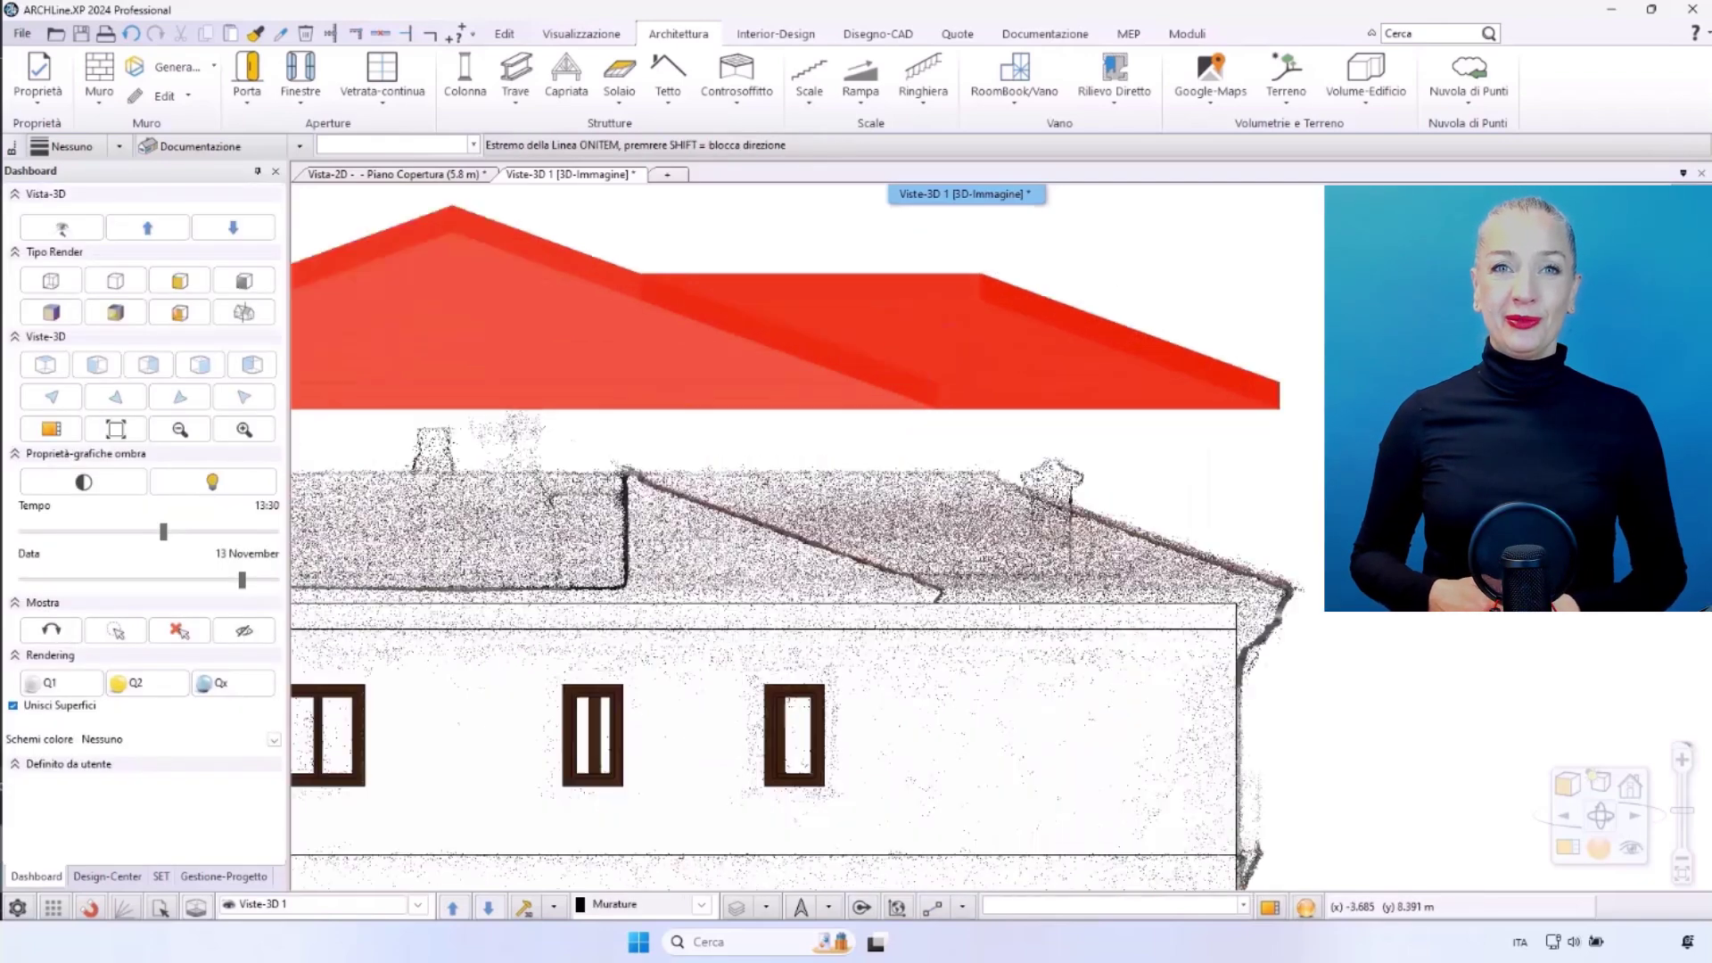
scroll(997, 486, up, 7)
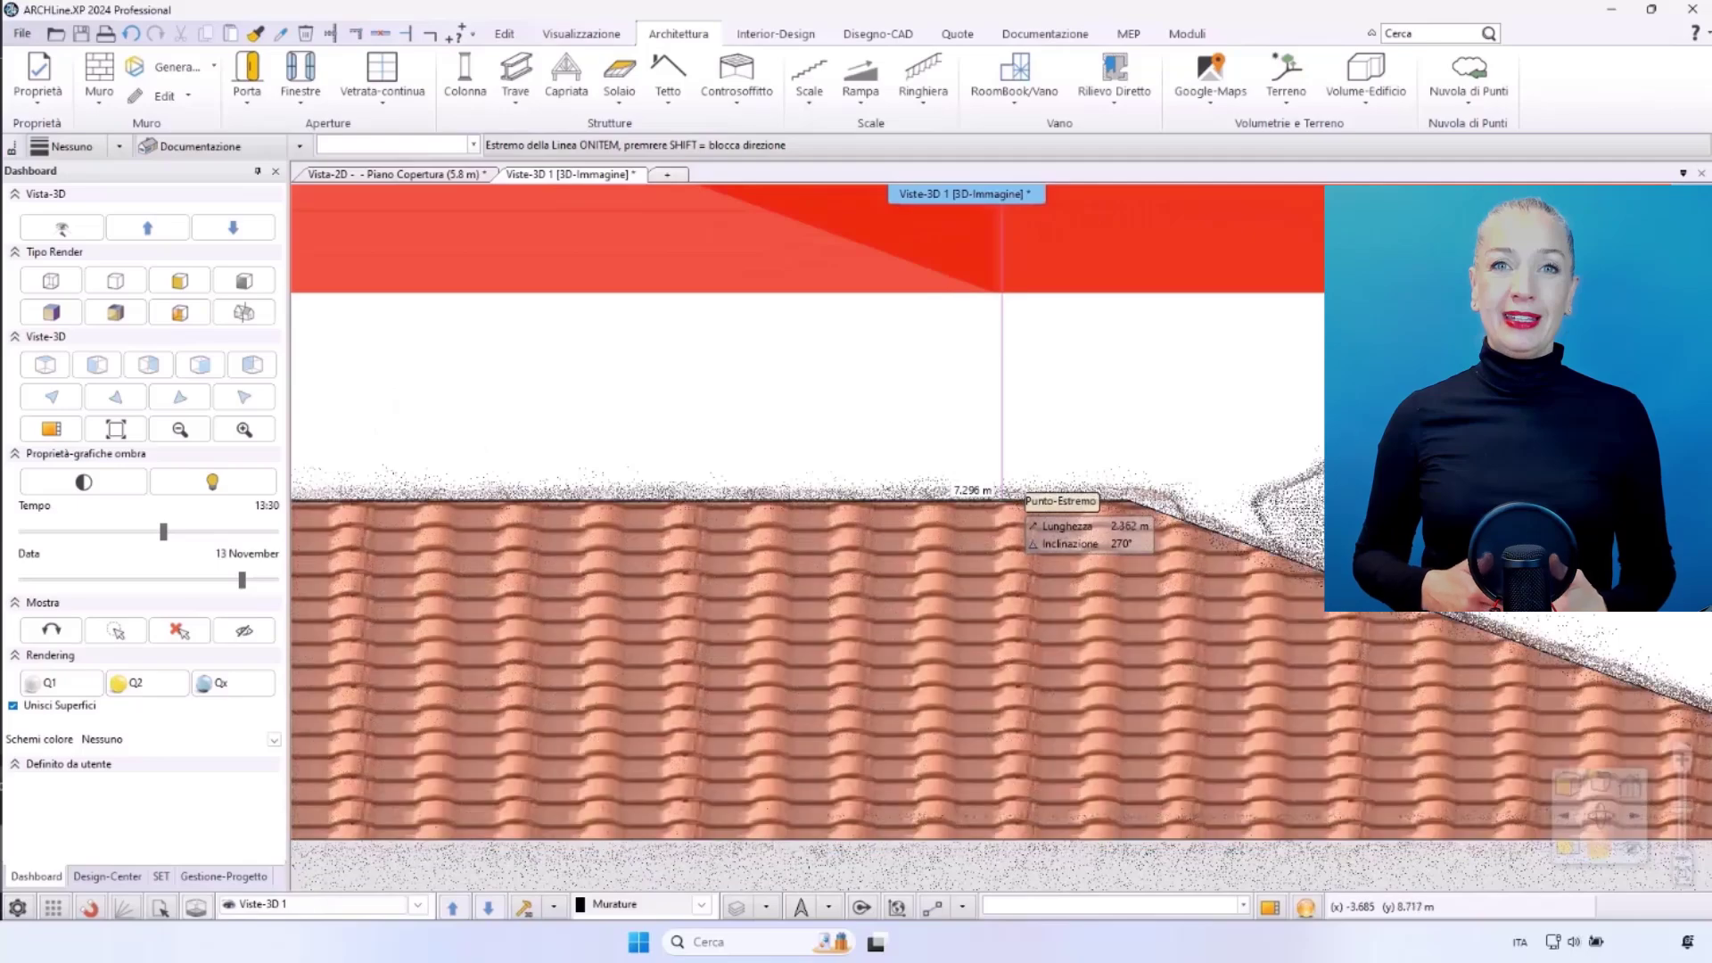
click(1003, 492)
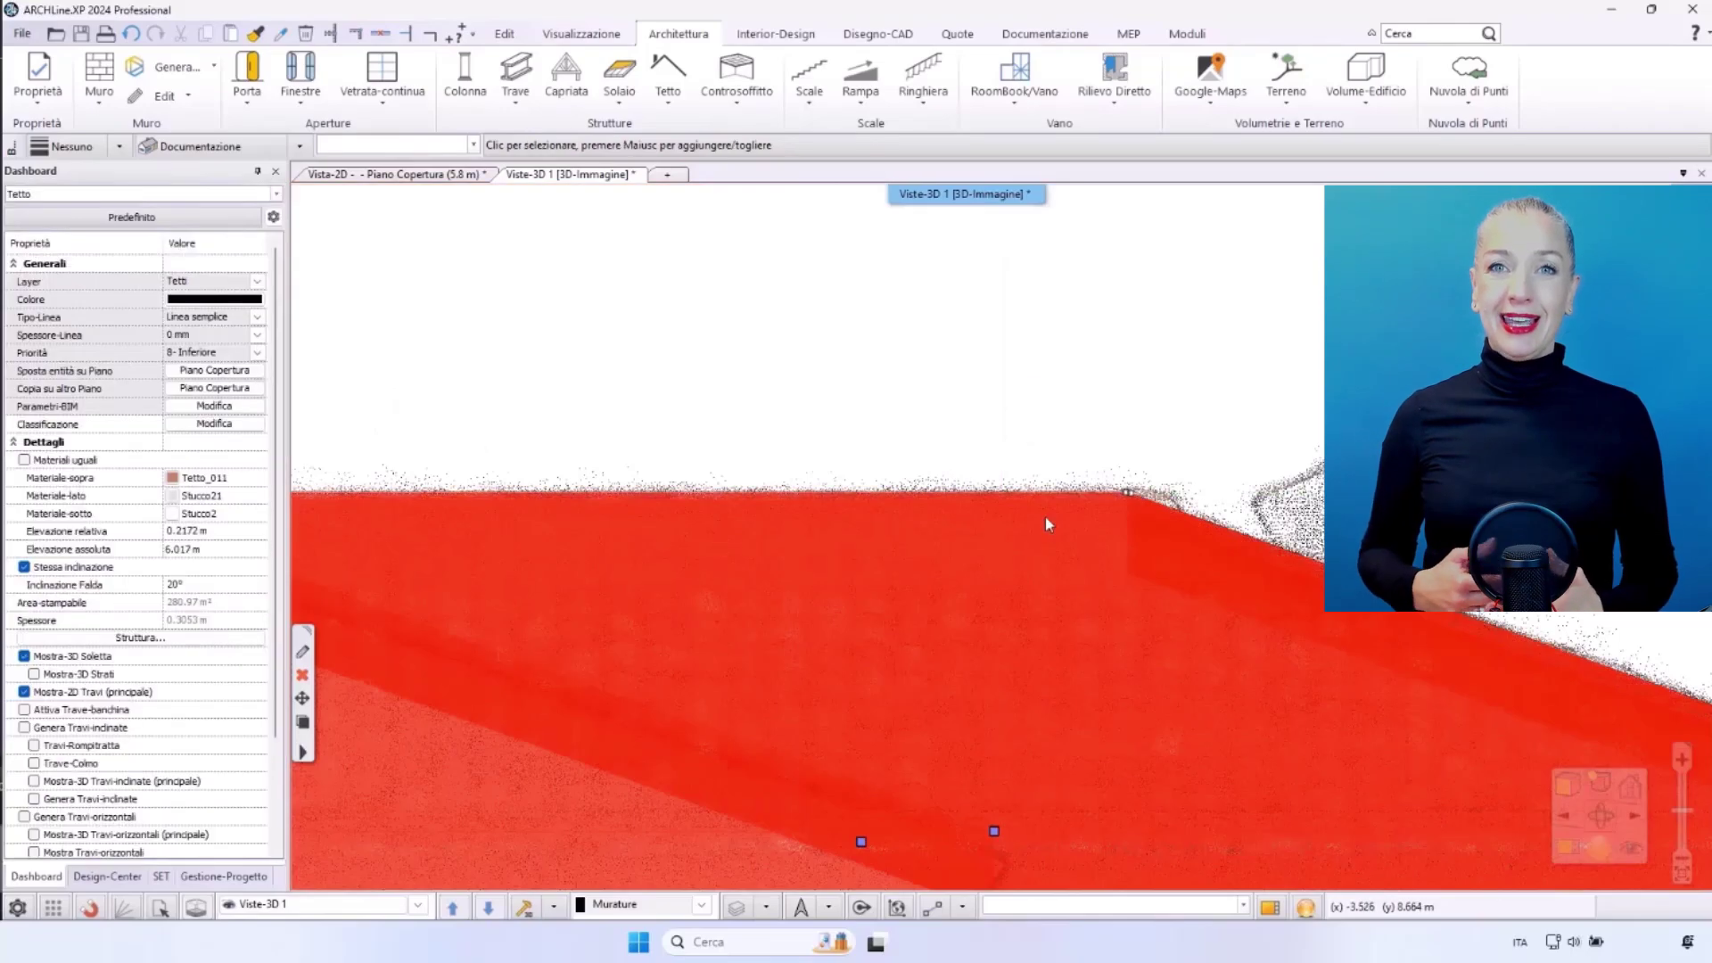
scroll(1045, 516, down, 3)
key(Escape)
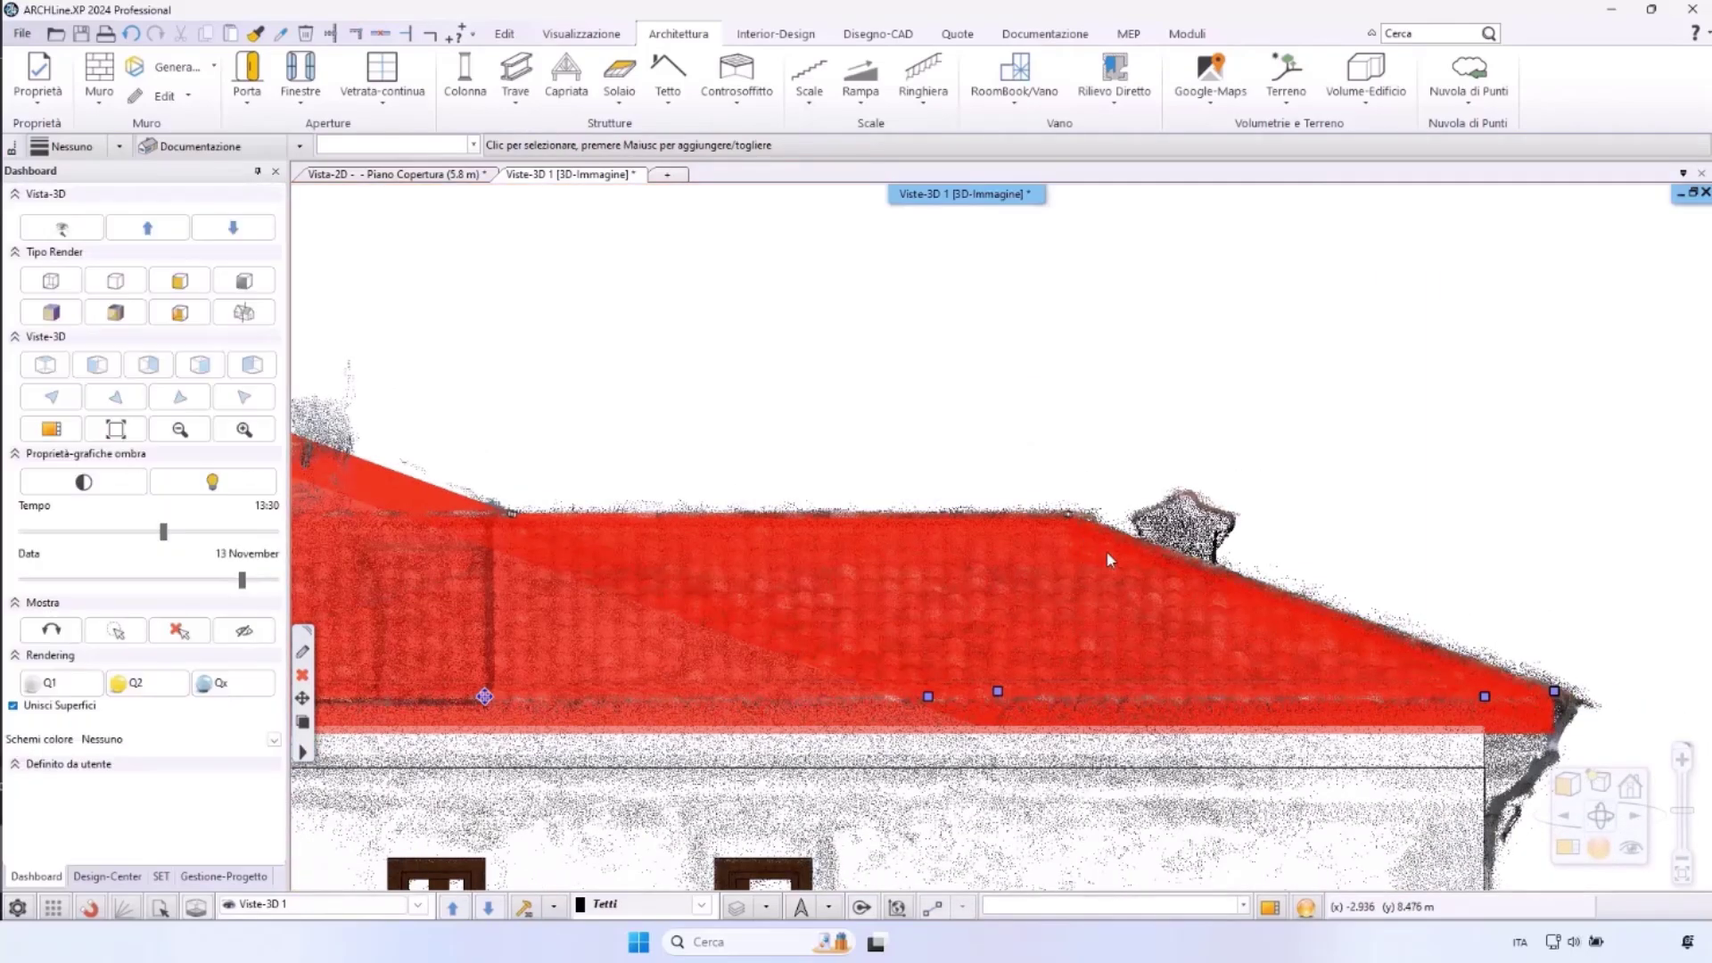
scroll(1013, 563, down, 4)
right_drag(1193, 526, 1049, 470)
scroll(1065, 571, down, 3)
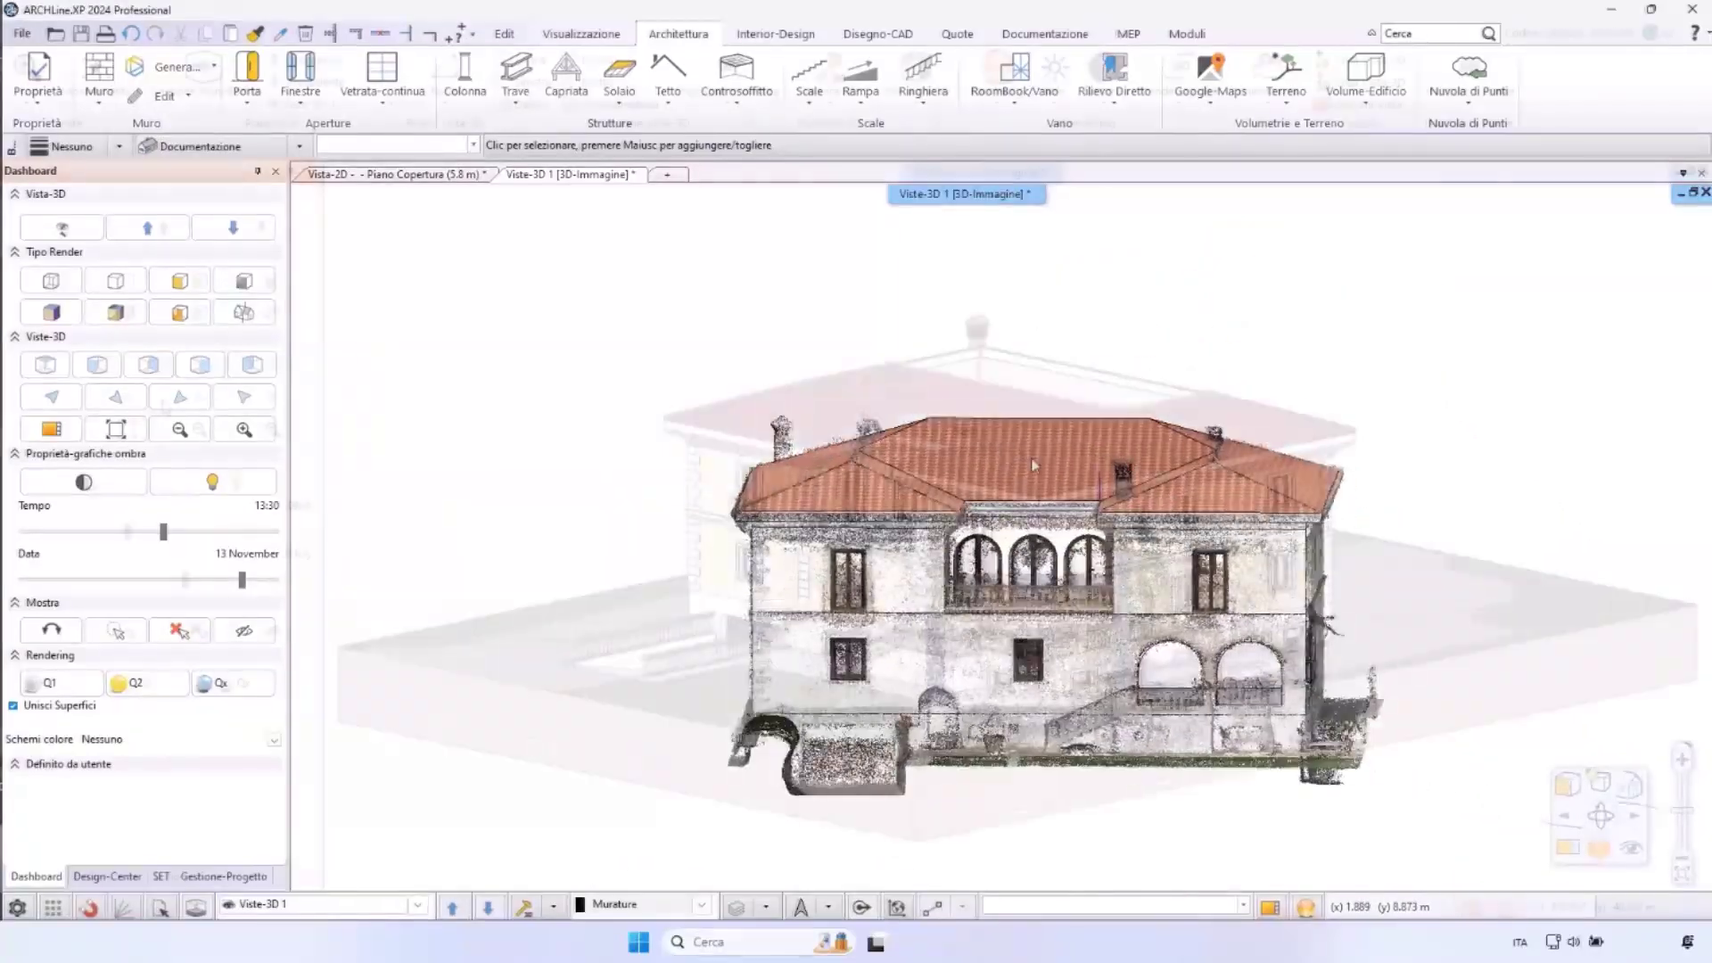